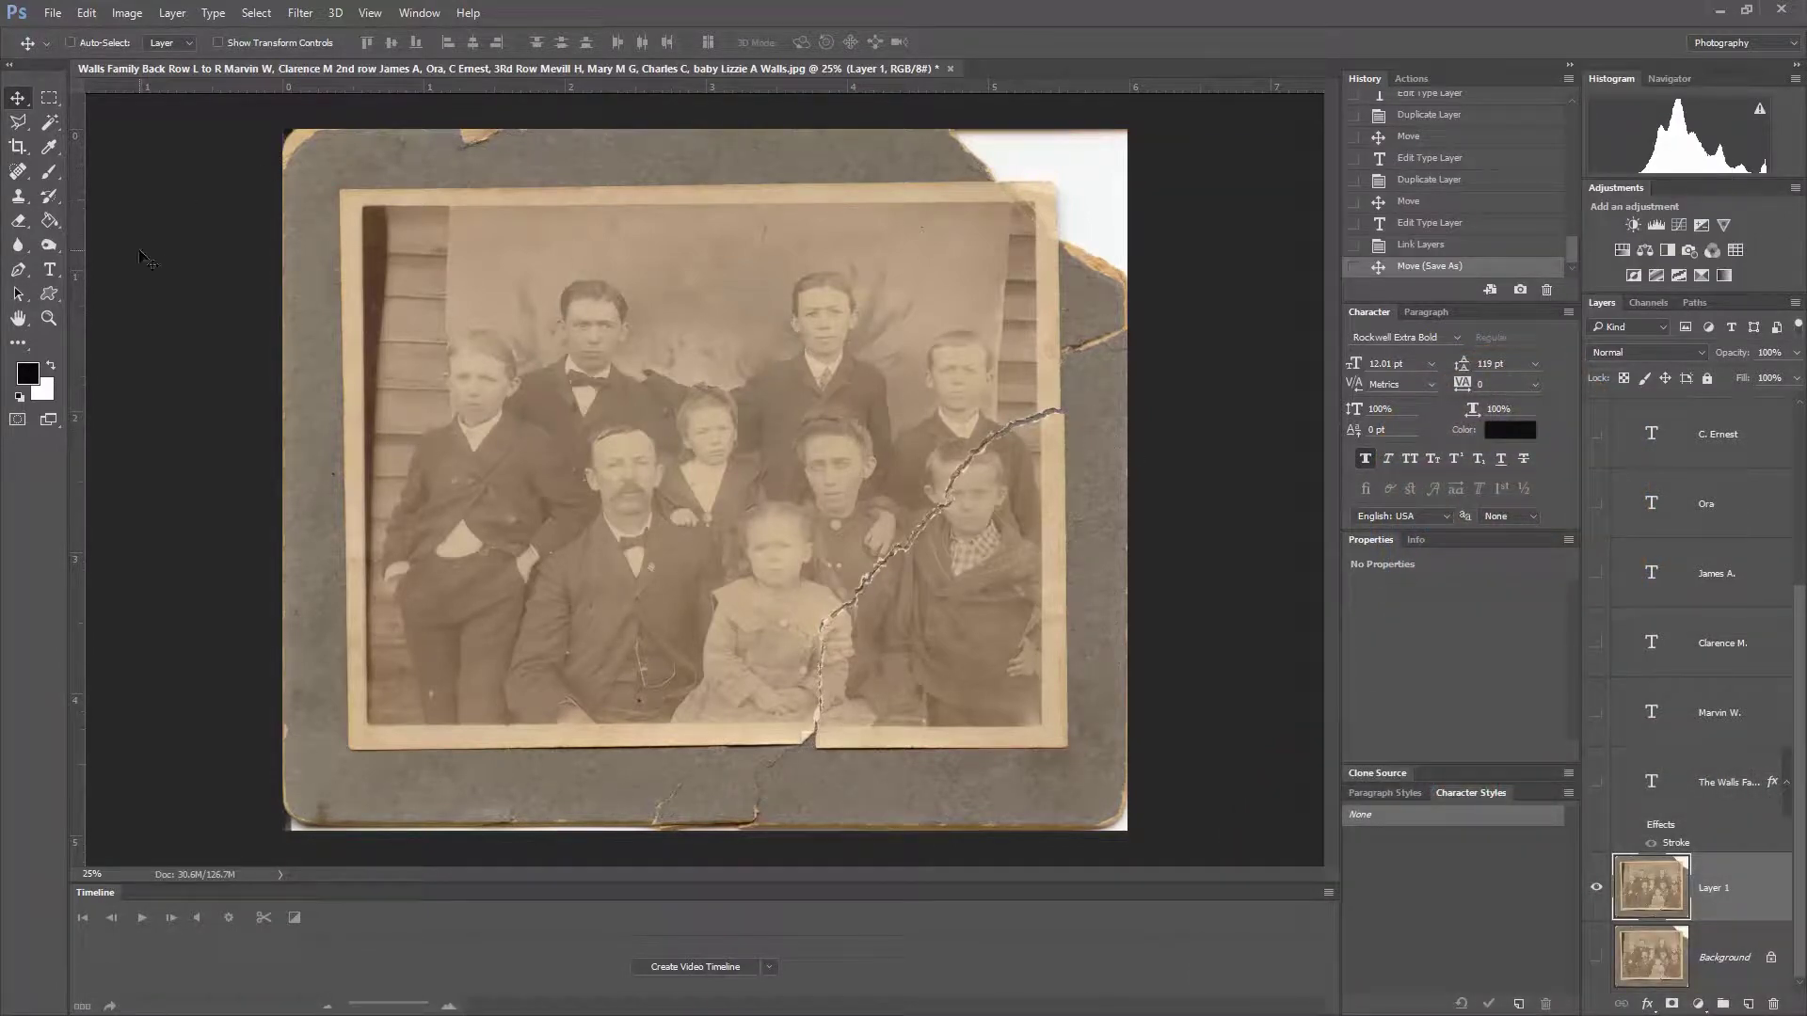
Step: Select the torn lower-right piece of the photo, including its cream border, with the Quick Selection tool
left_click(49, 319)
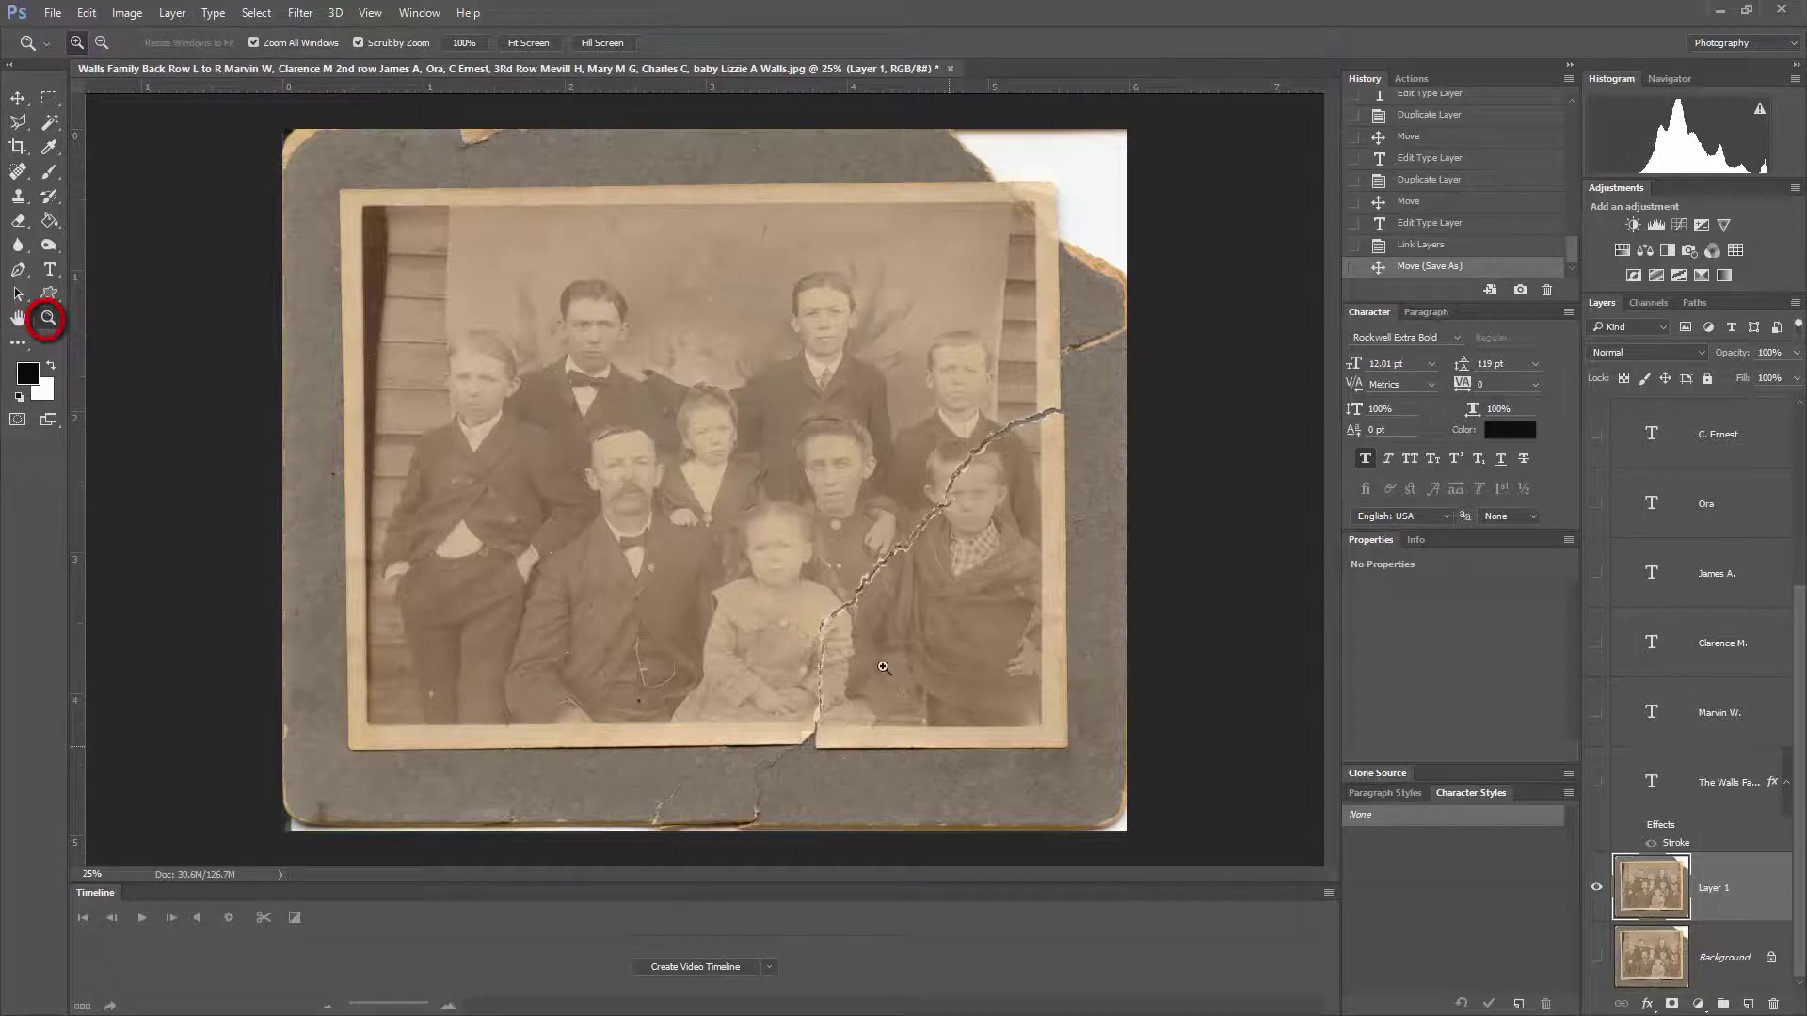
left_click(858, 609)
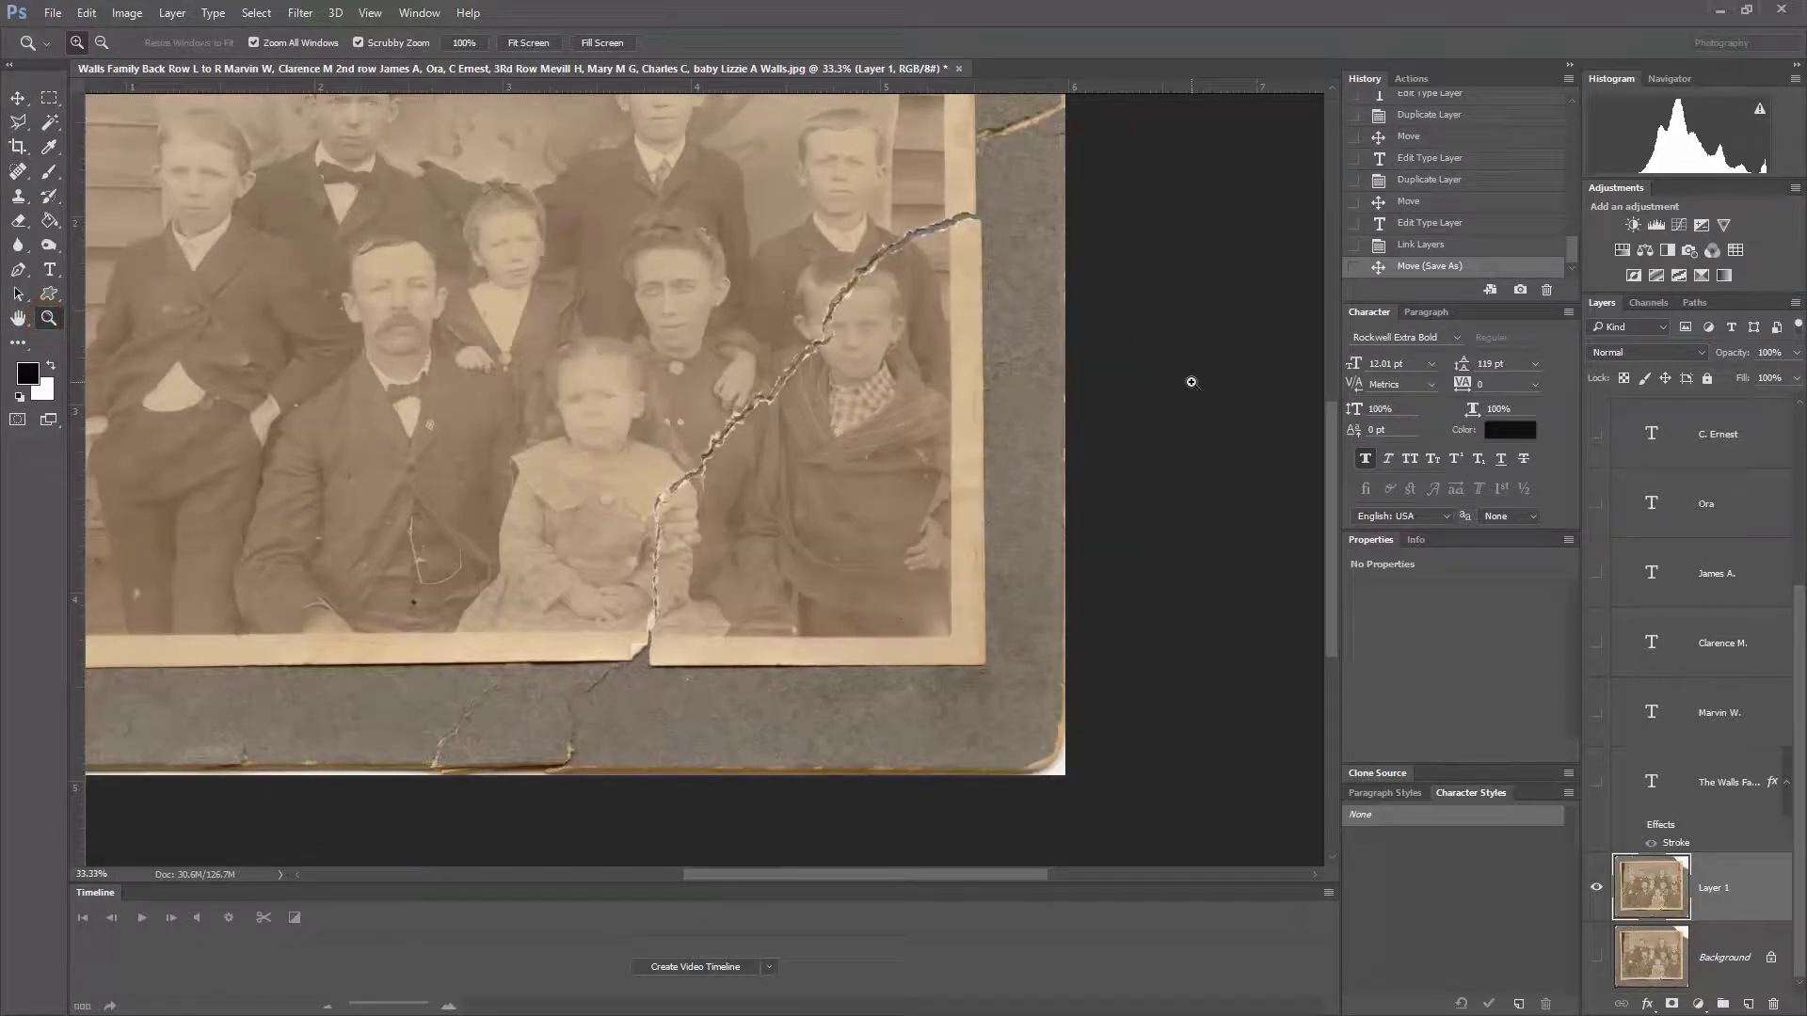
left_click(528, 42)
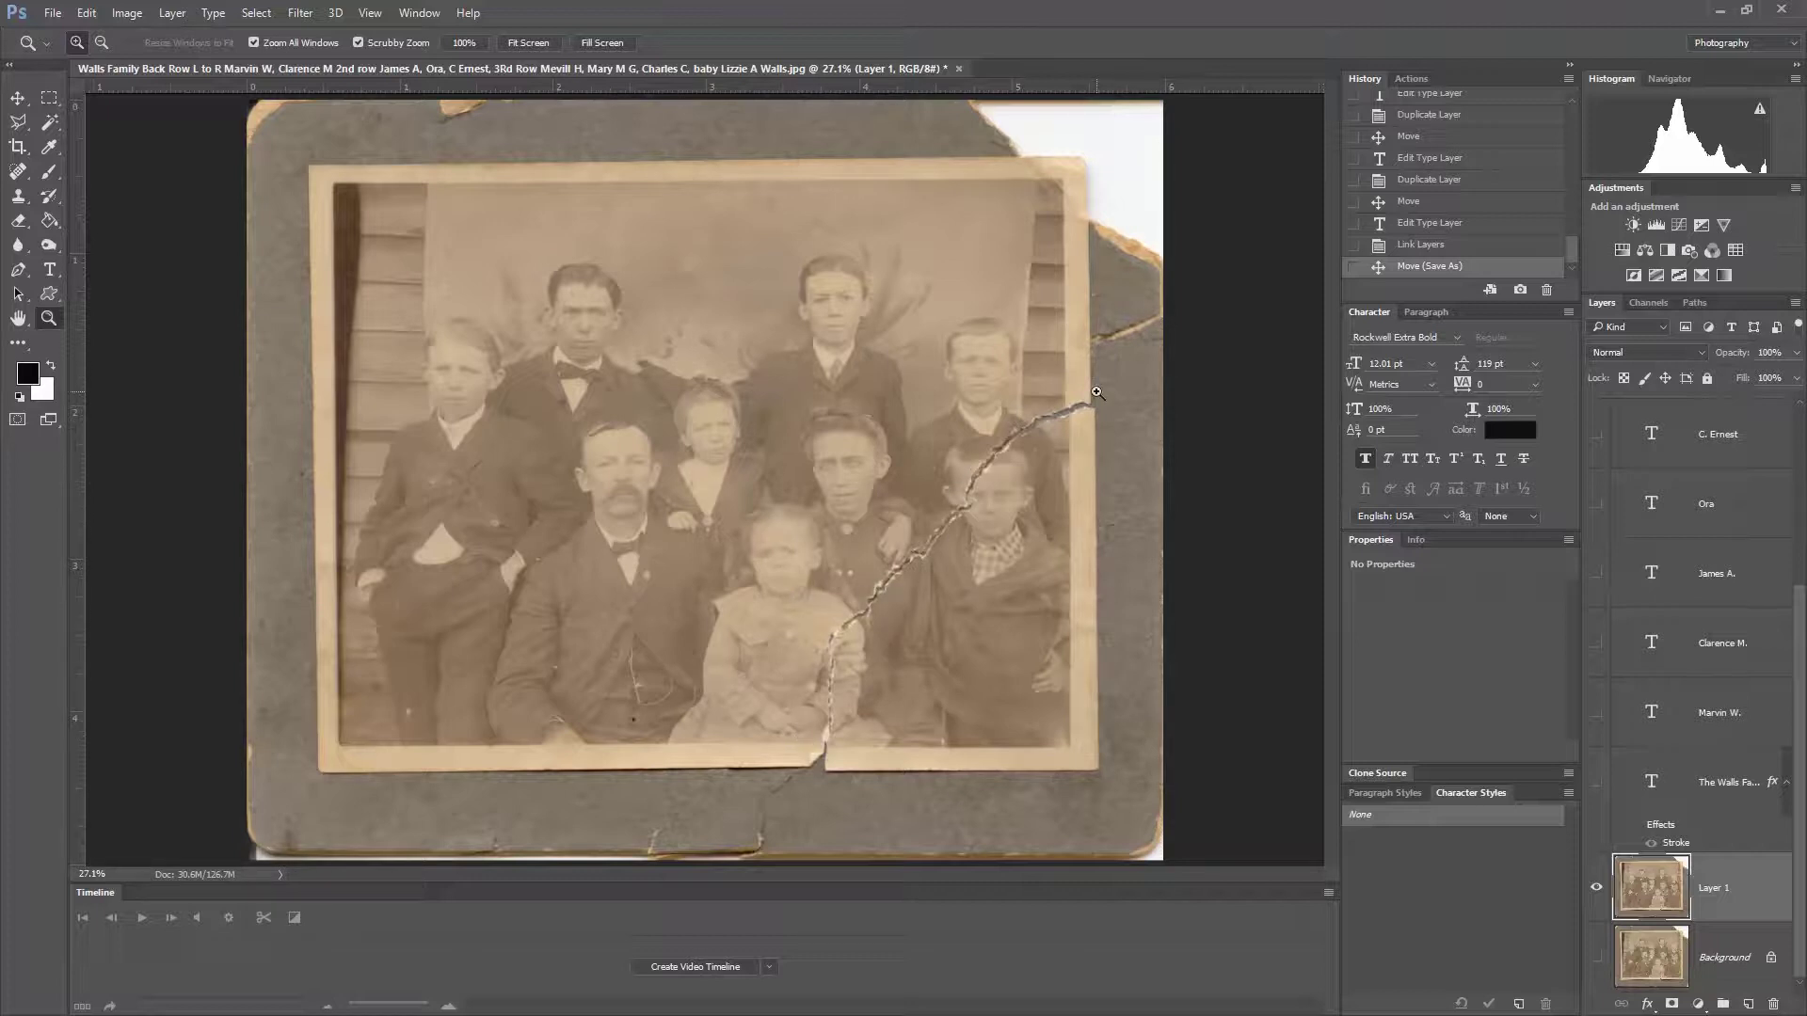
left_click(946, 526)
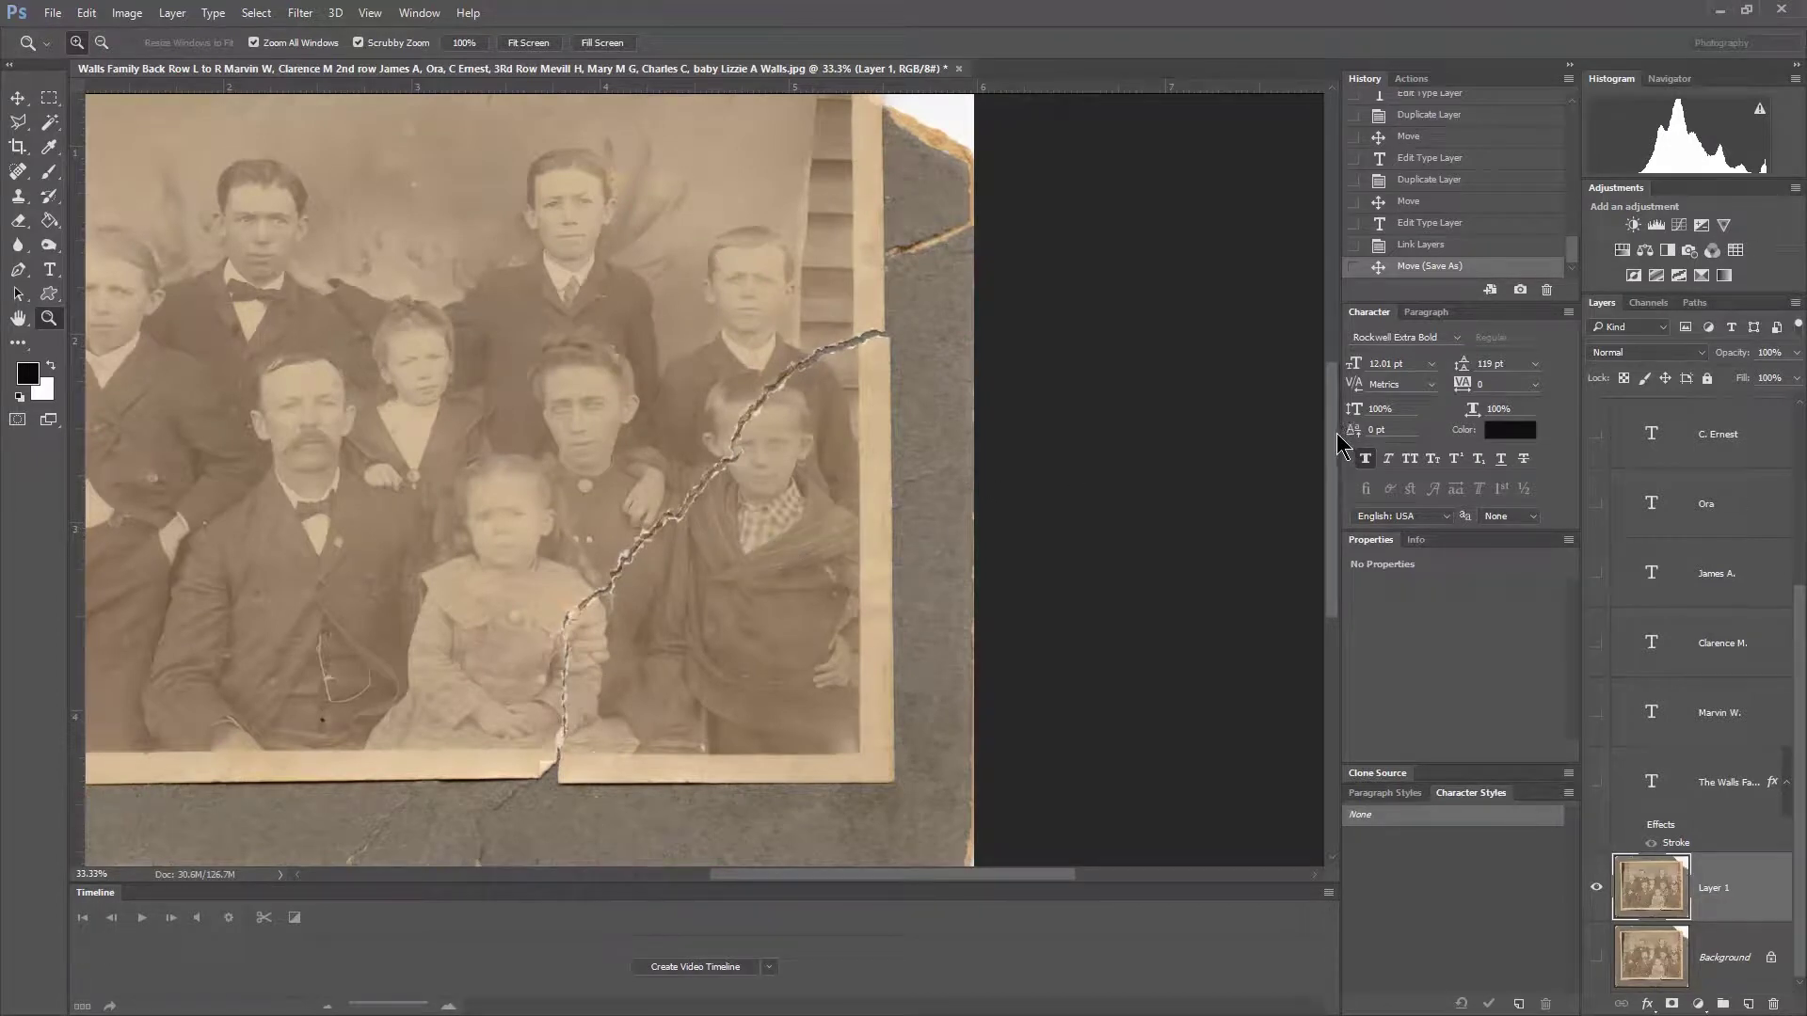
left_click_drag(1337, 440, 1336, 455)
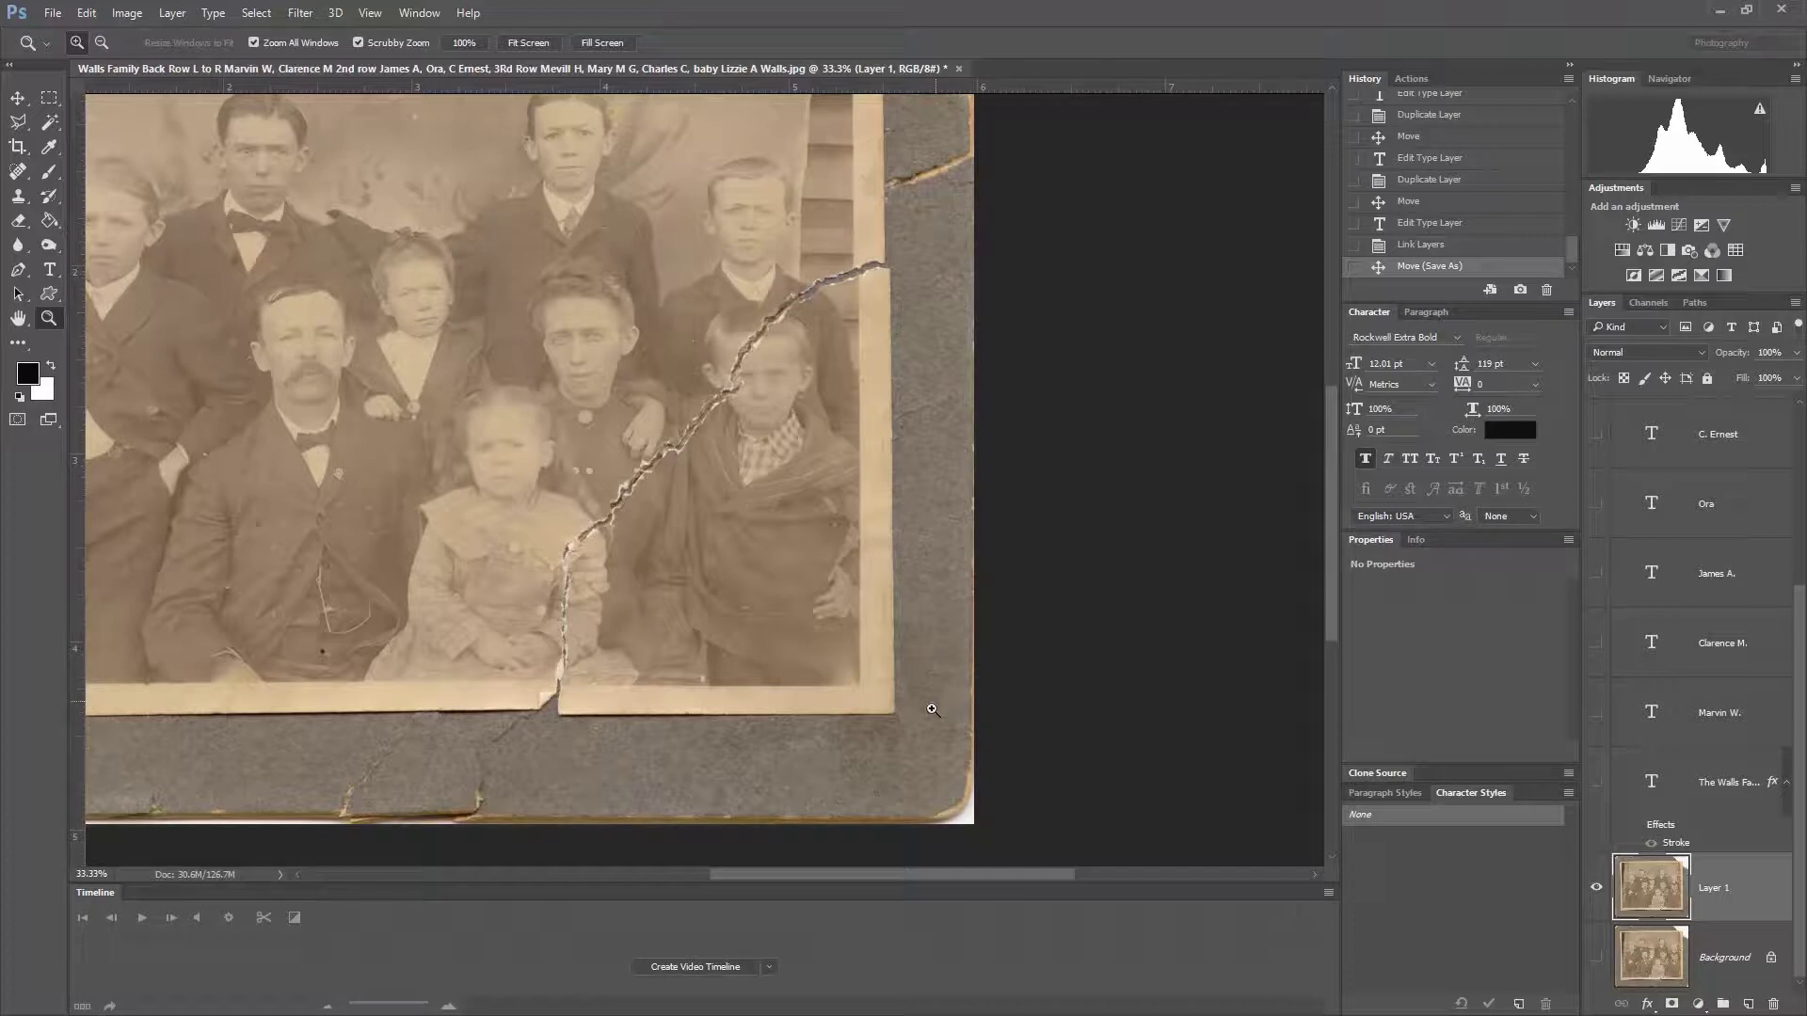
left_click(48, 102)
left_click(48, 107)
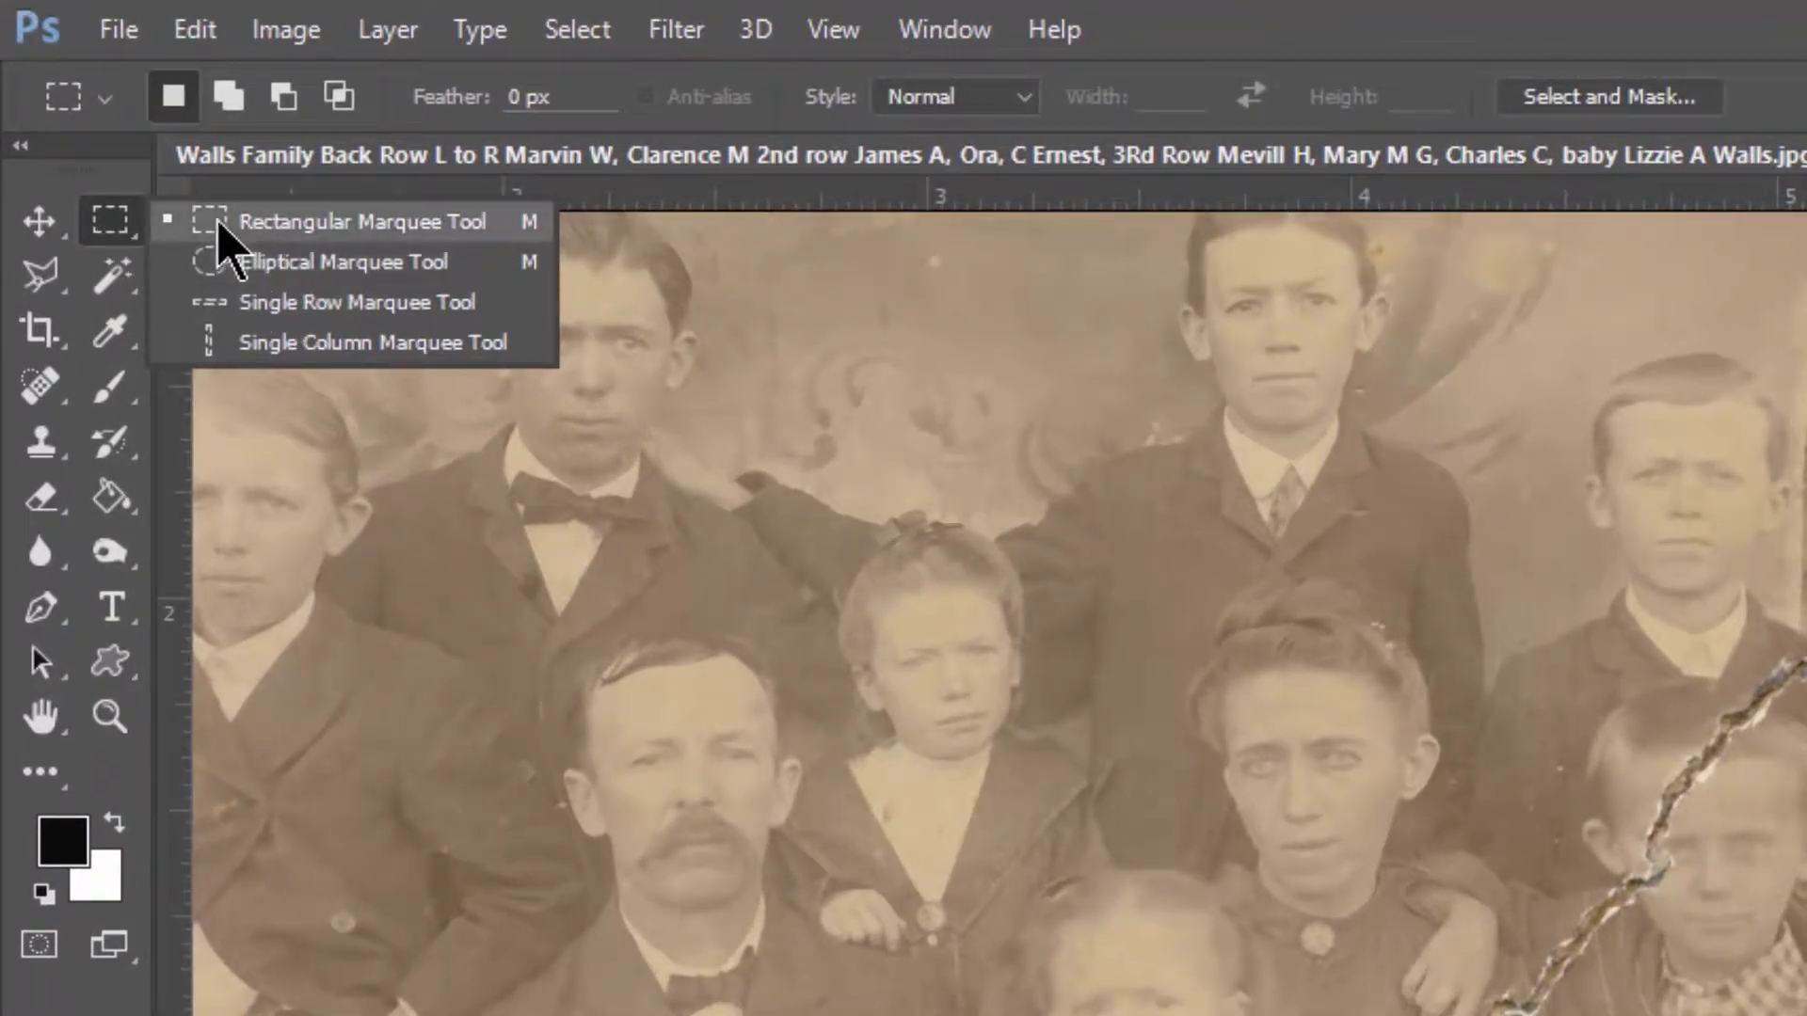
left_click(115, 278)
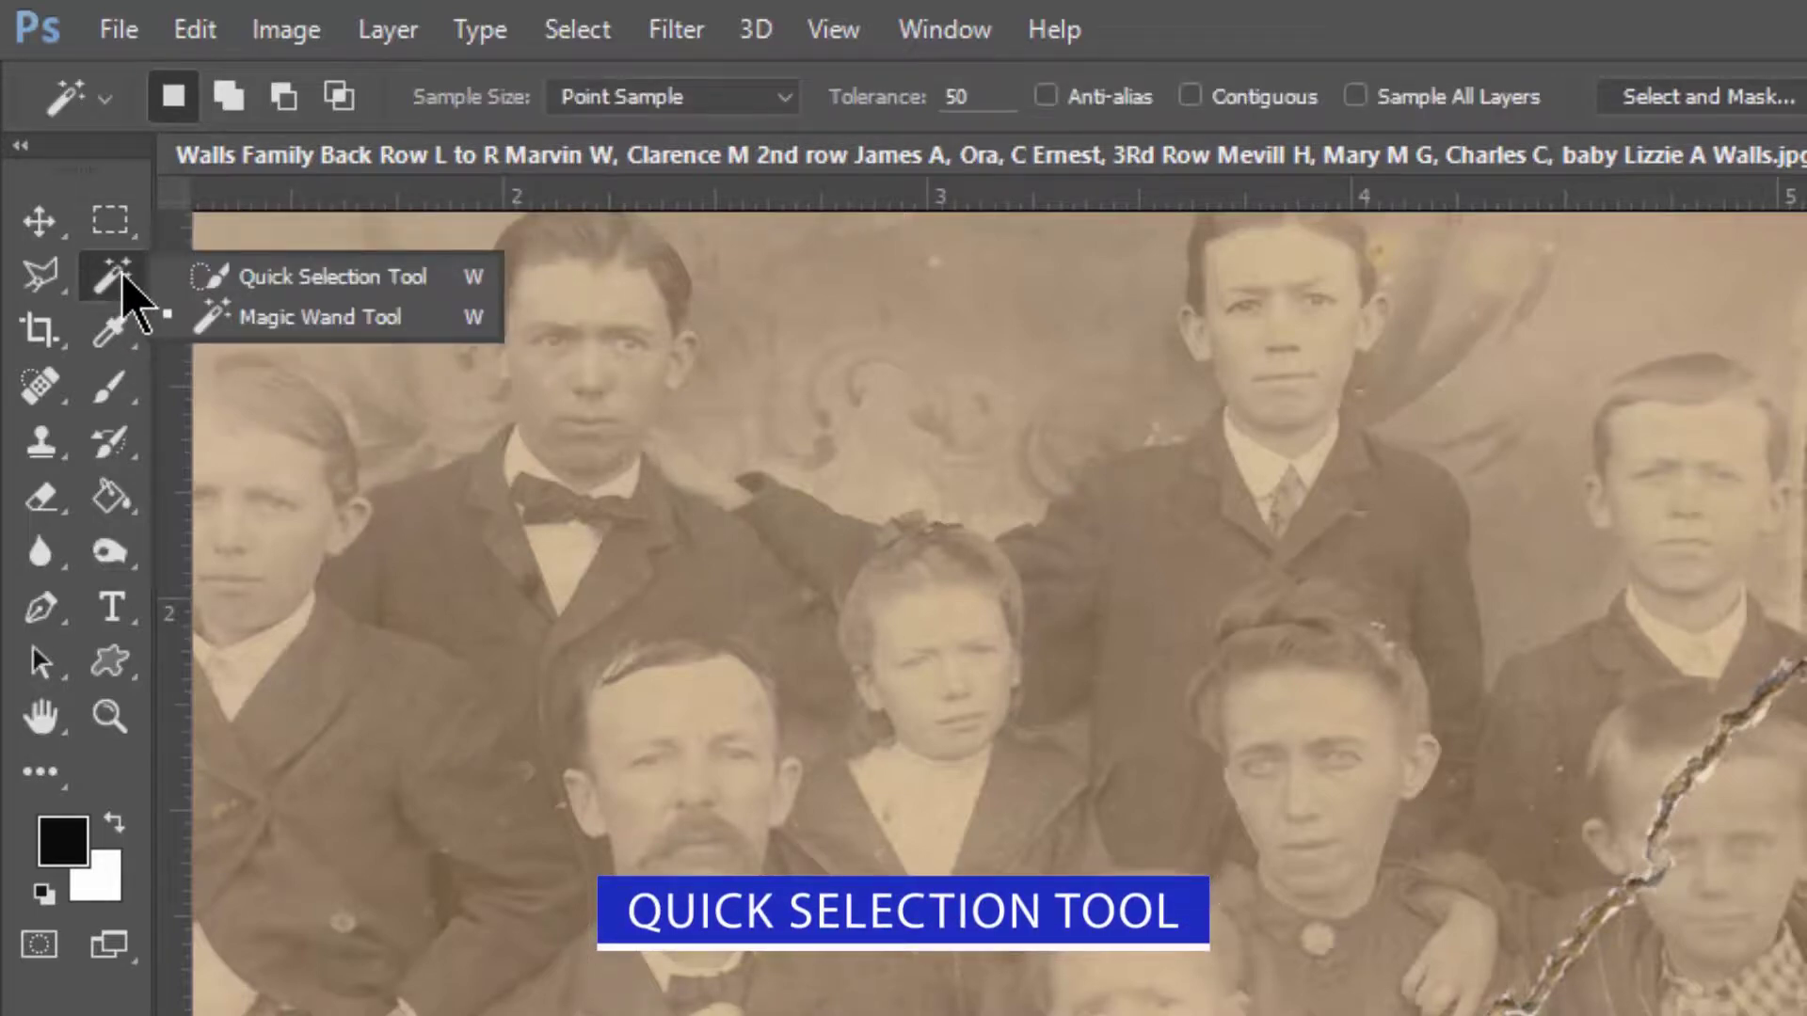
left_click(287, 280)
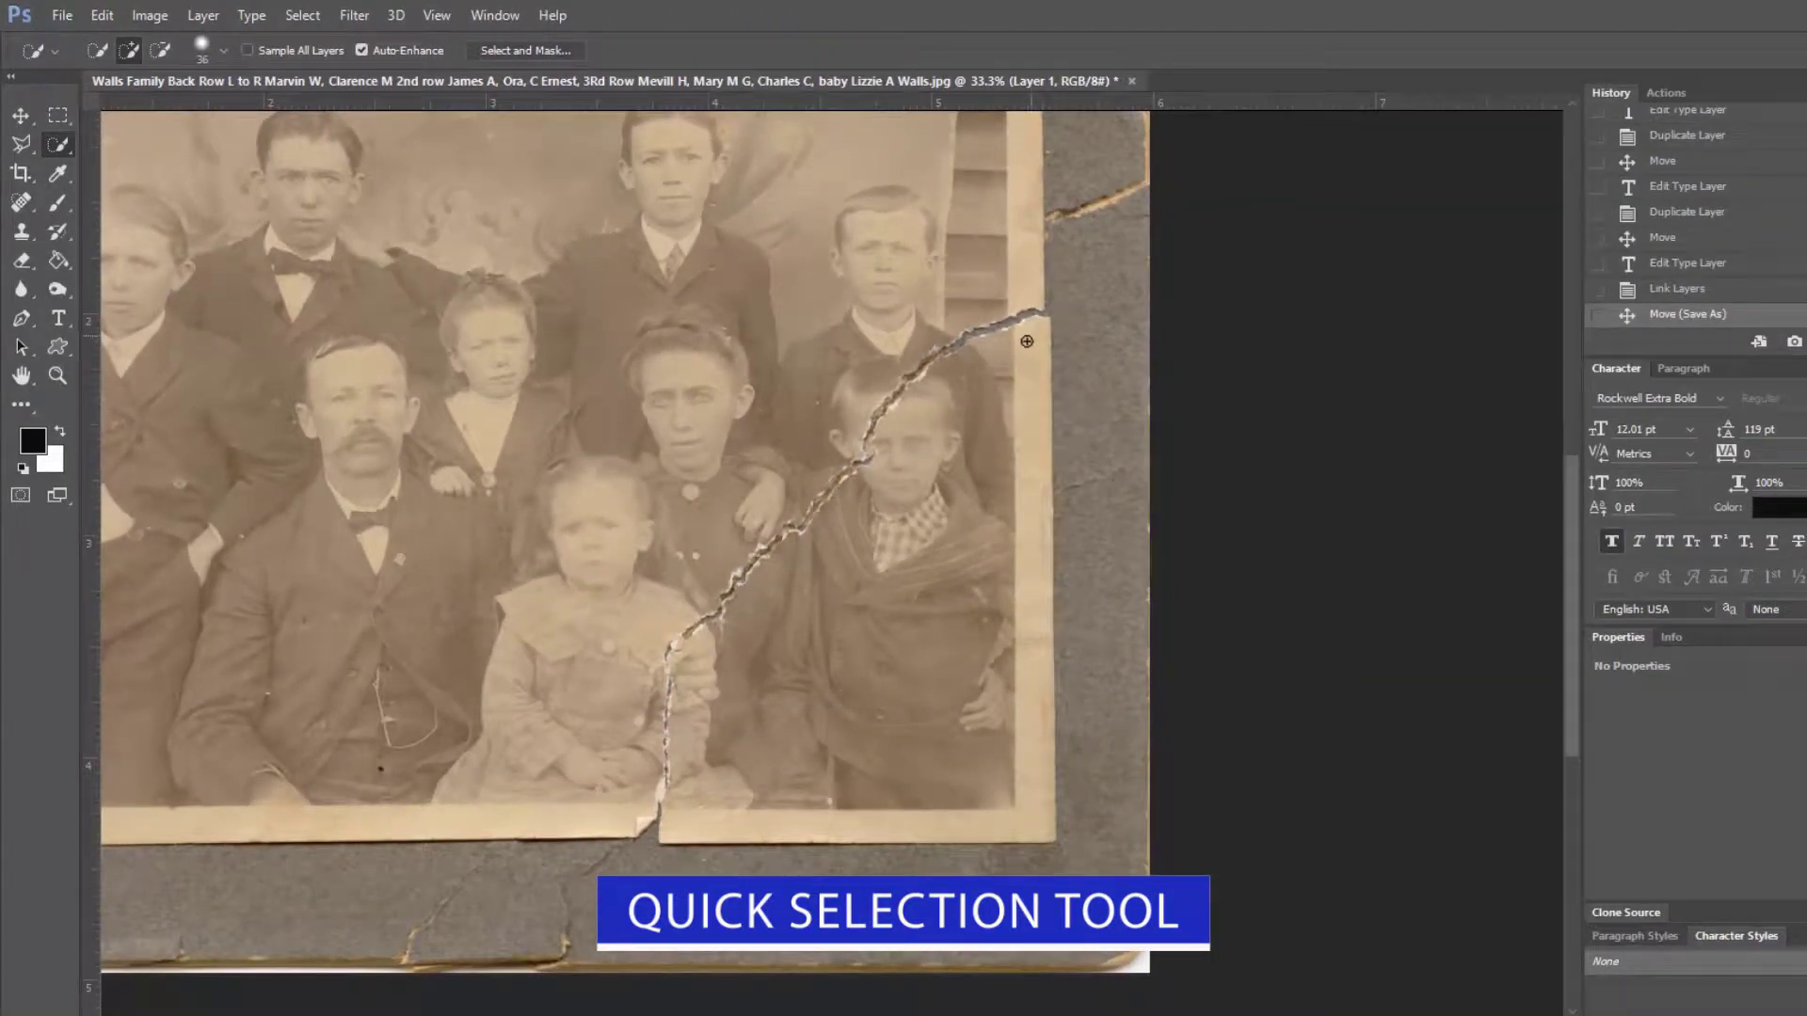
mouse_move(1026, 341)
left_mouse_down()
mouse_move(961, 395)
mouse_move(903, 522)
mouse_move(778, 651)
mouse_move(780, 840)
left_mouse_up()
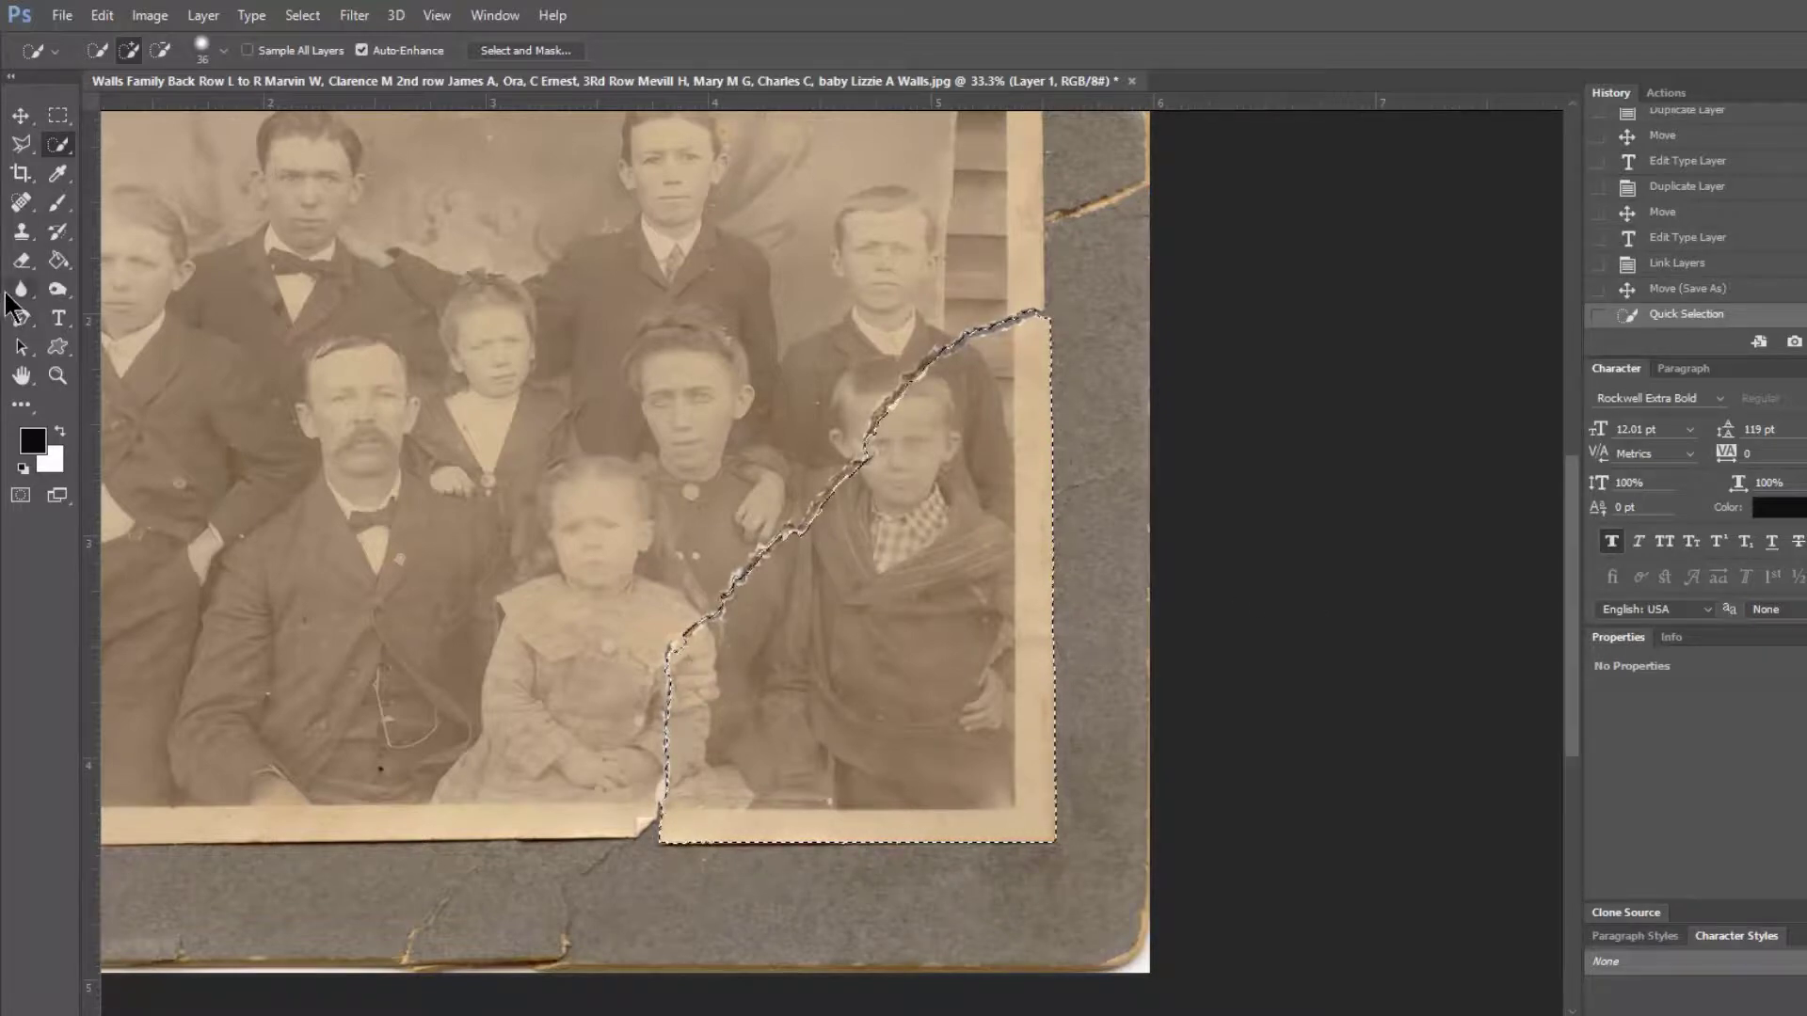
Step: Subtract the gray tear gap above the boy's head, near the right border, from the selection using a Quick Selection brush of size 10
left_click(58, 375)
left_click(1019, 331)
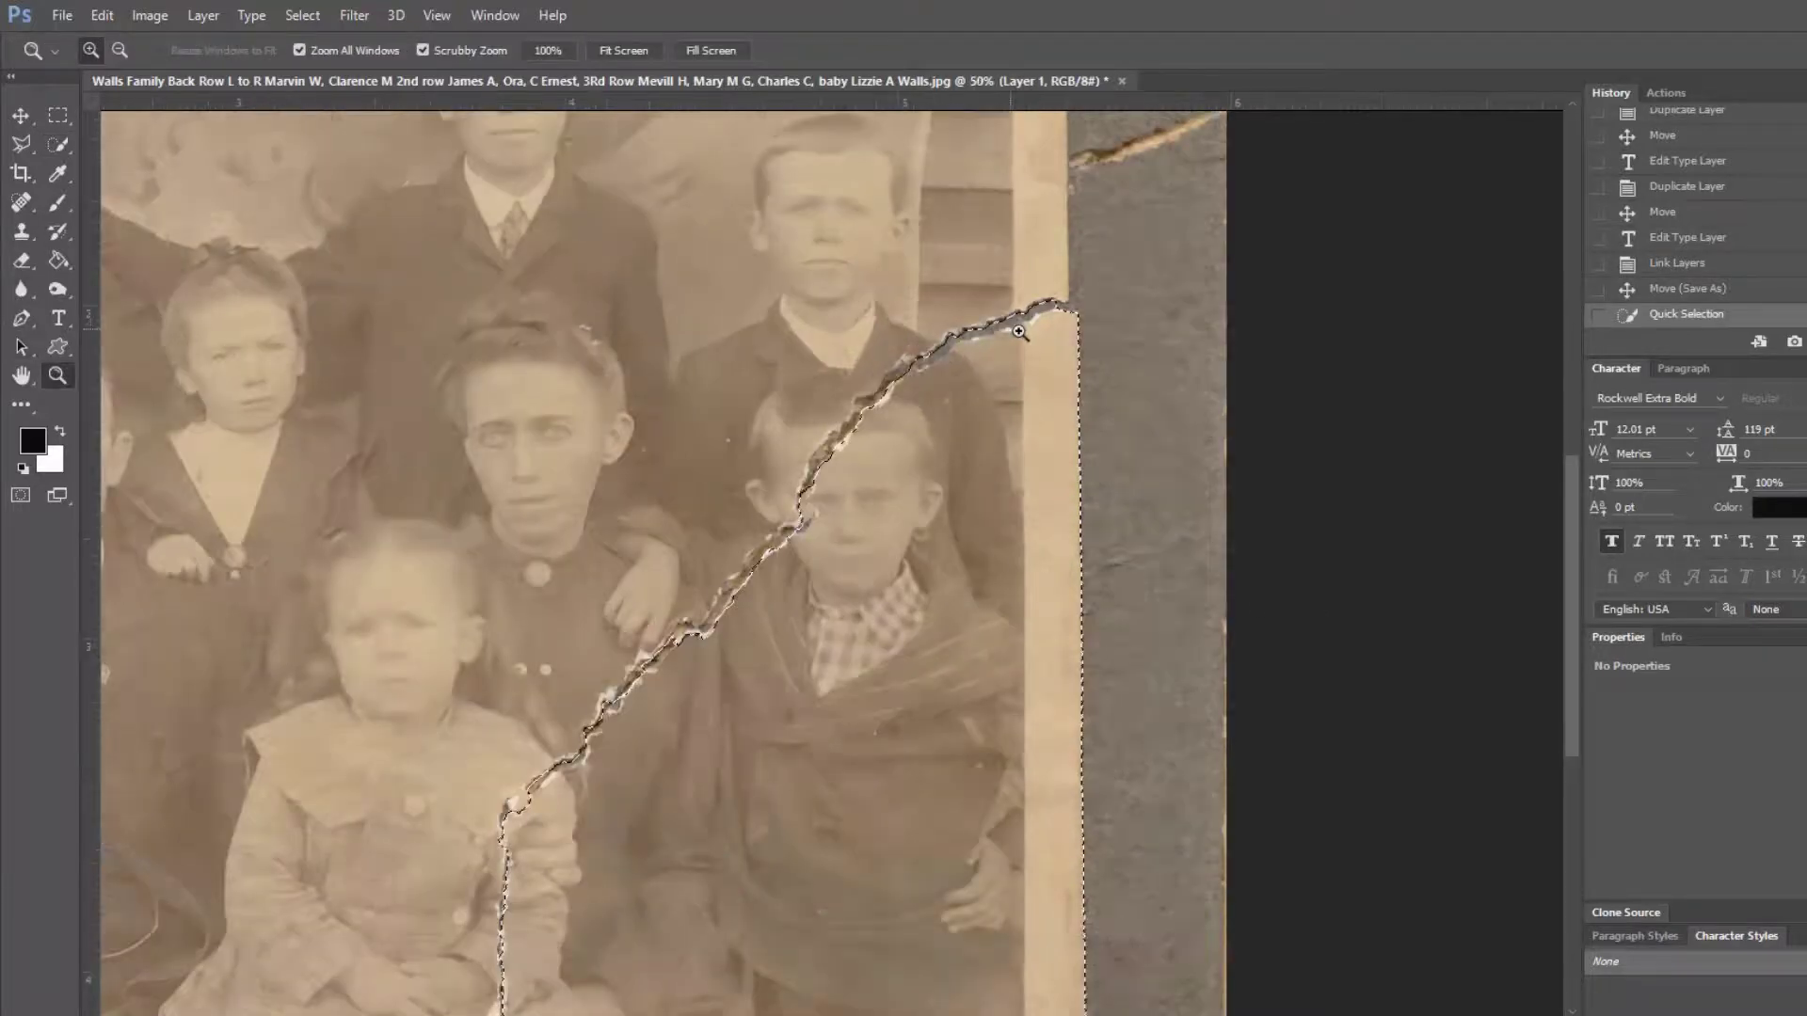
left_click(1019, 333)
left_click(1016, 337)
left_click(1009, 345)
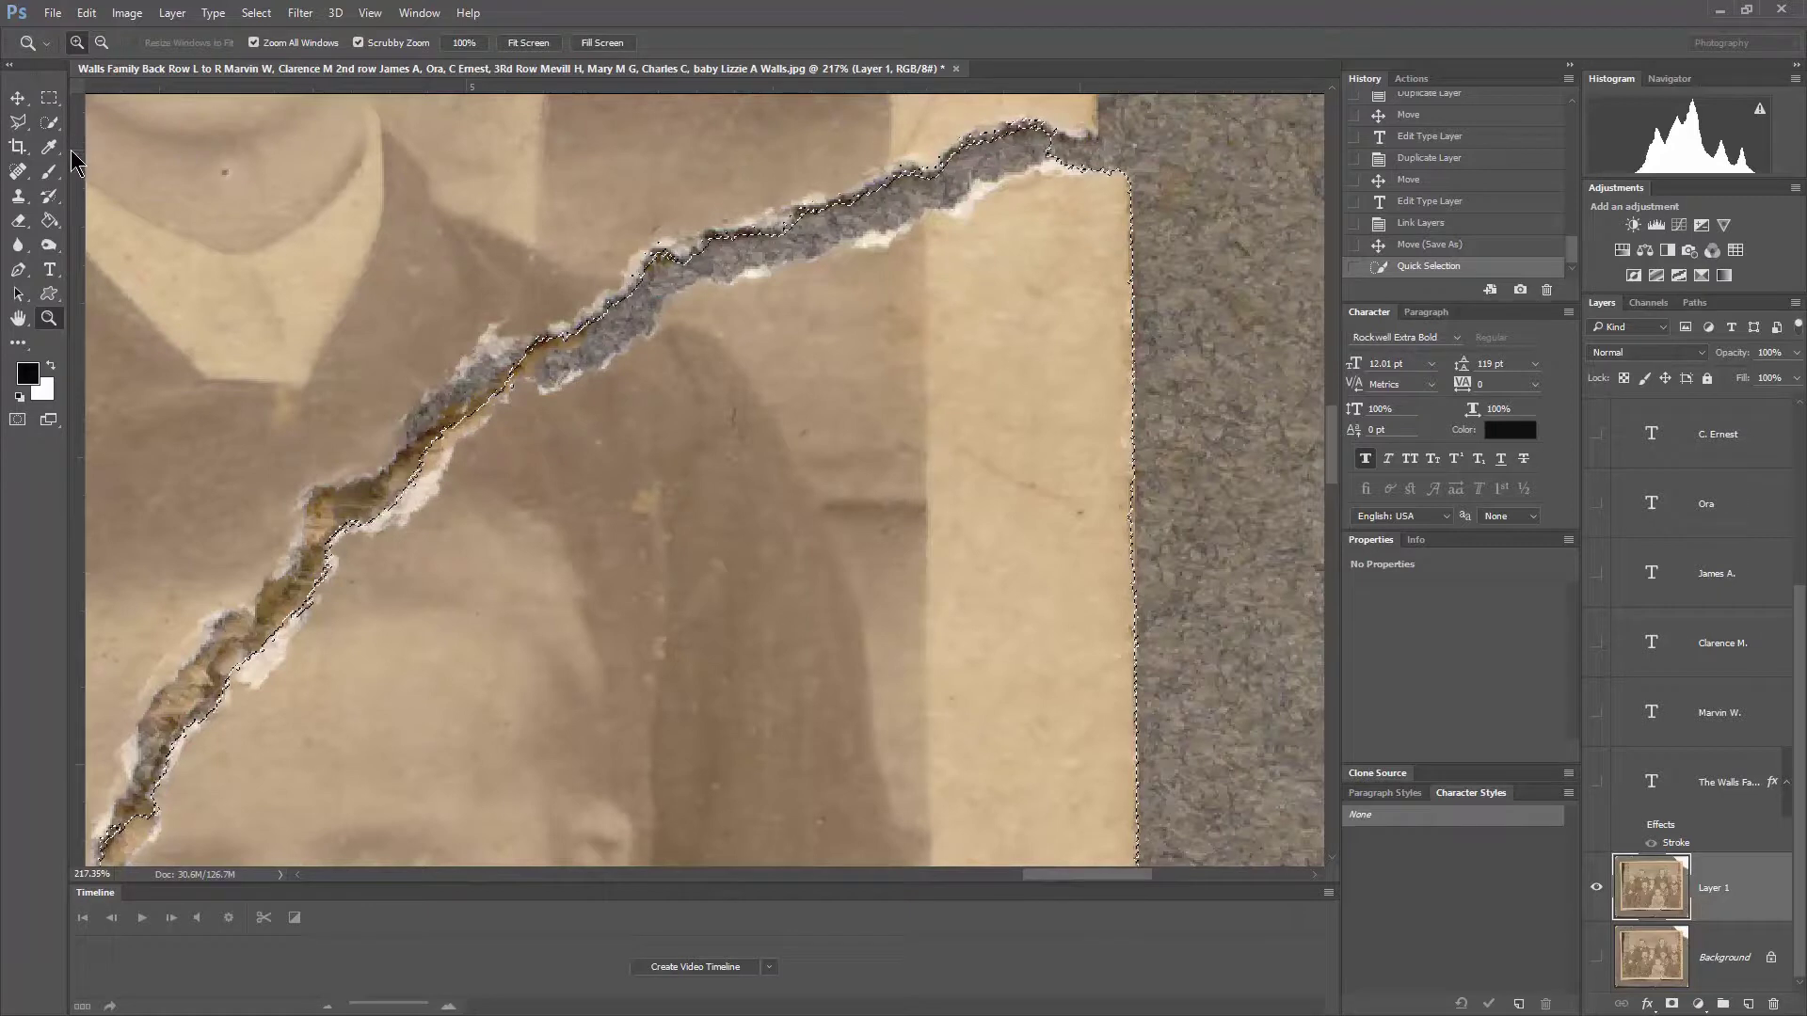
left_click(58, 146)
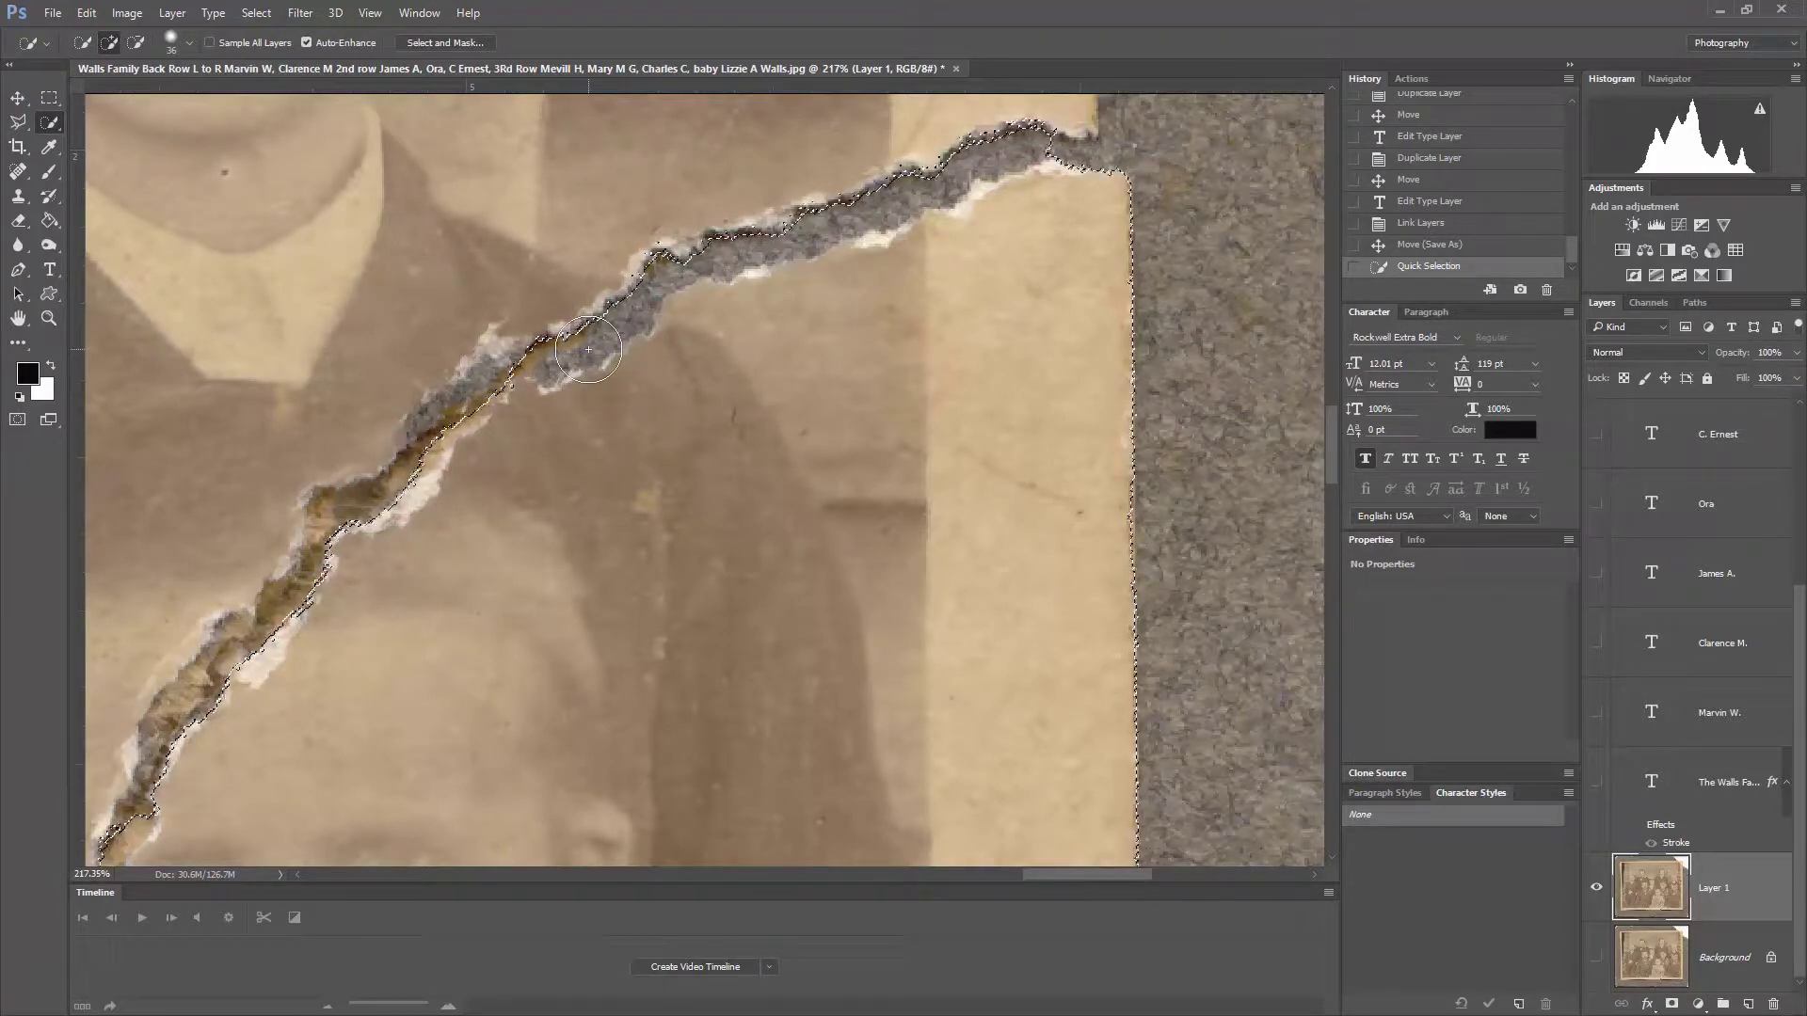
key("bracketleft")
key("bracketleft")
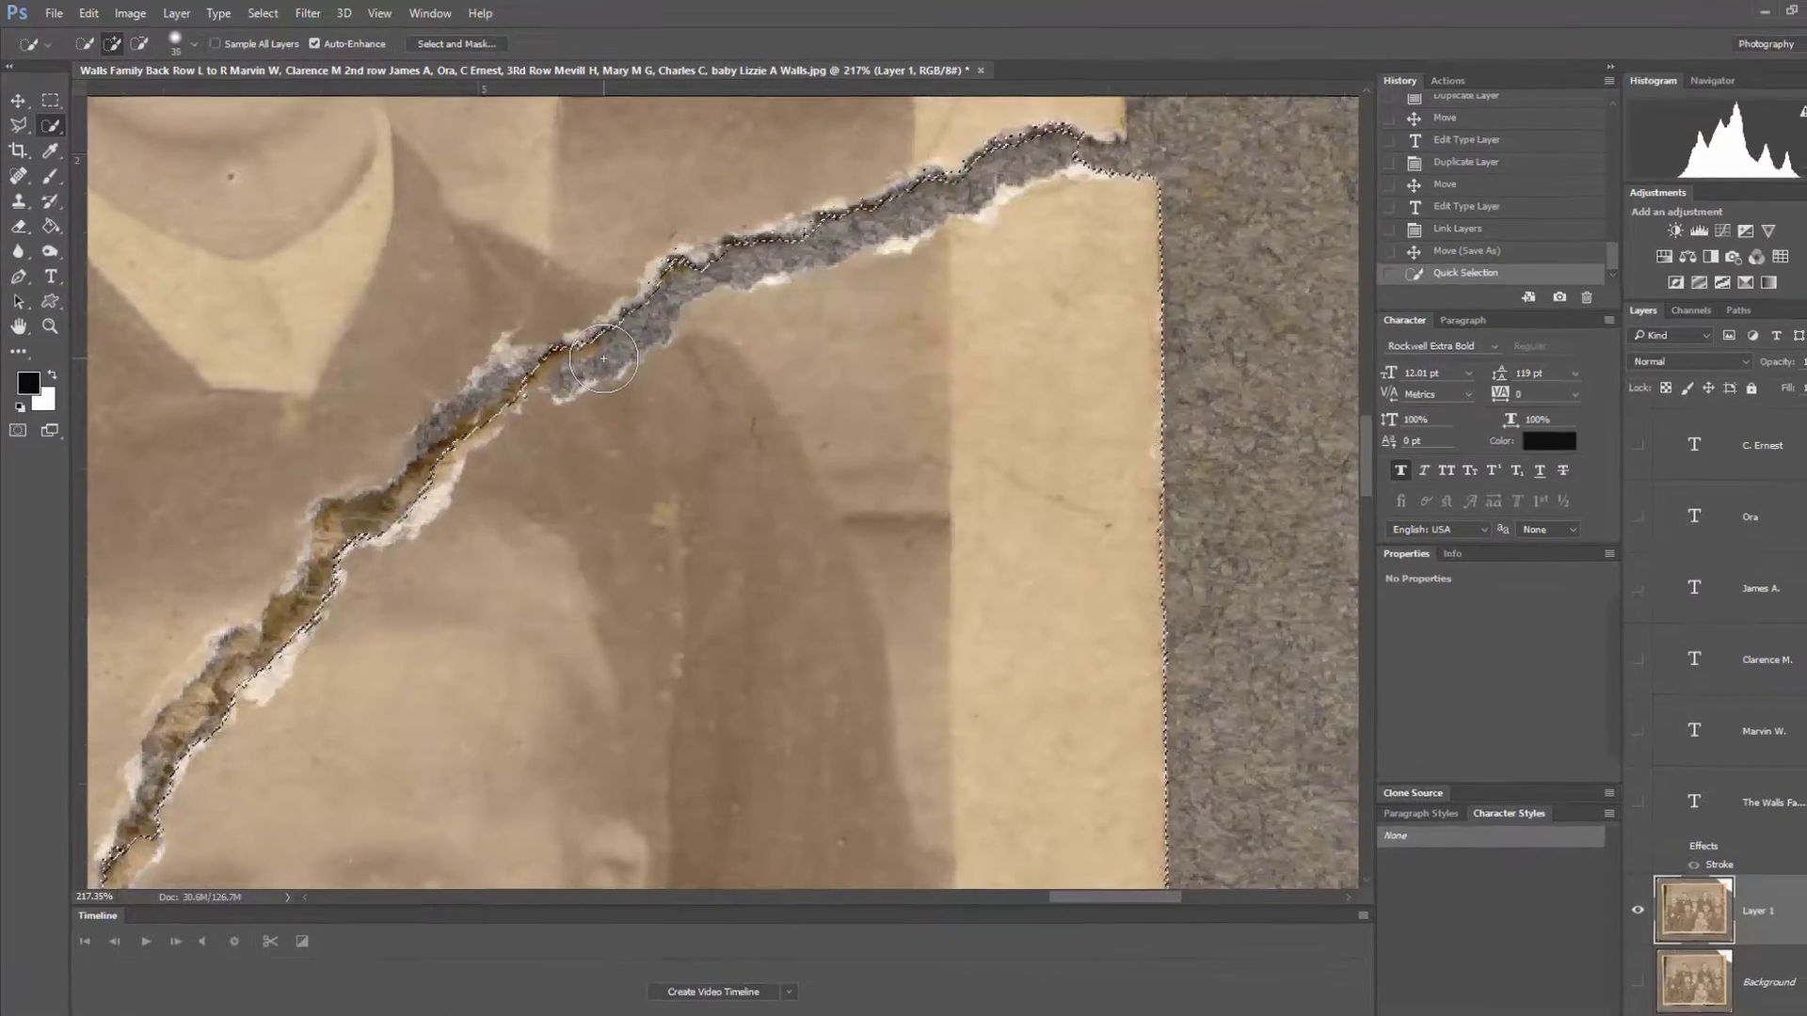
key("bracketleft")
key("bracketleft")
key("bracketleft")
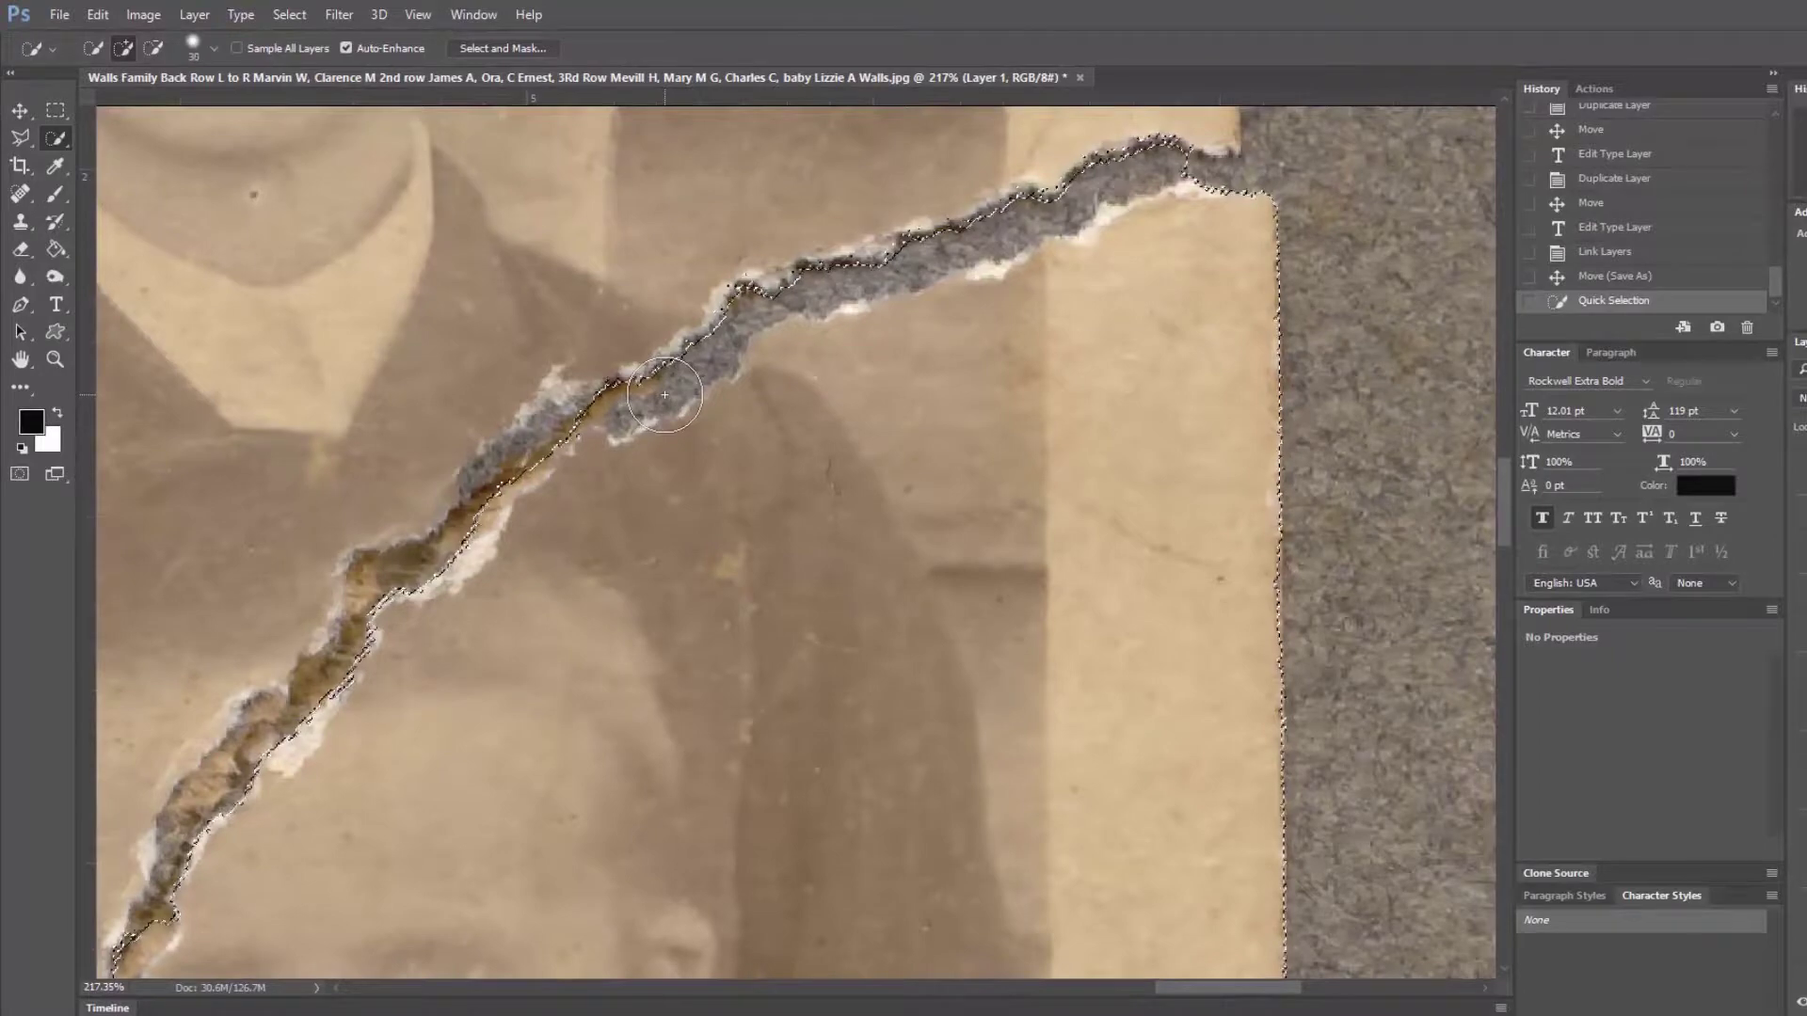
key("bracketleft")
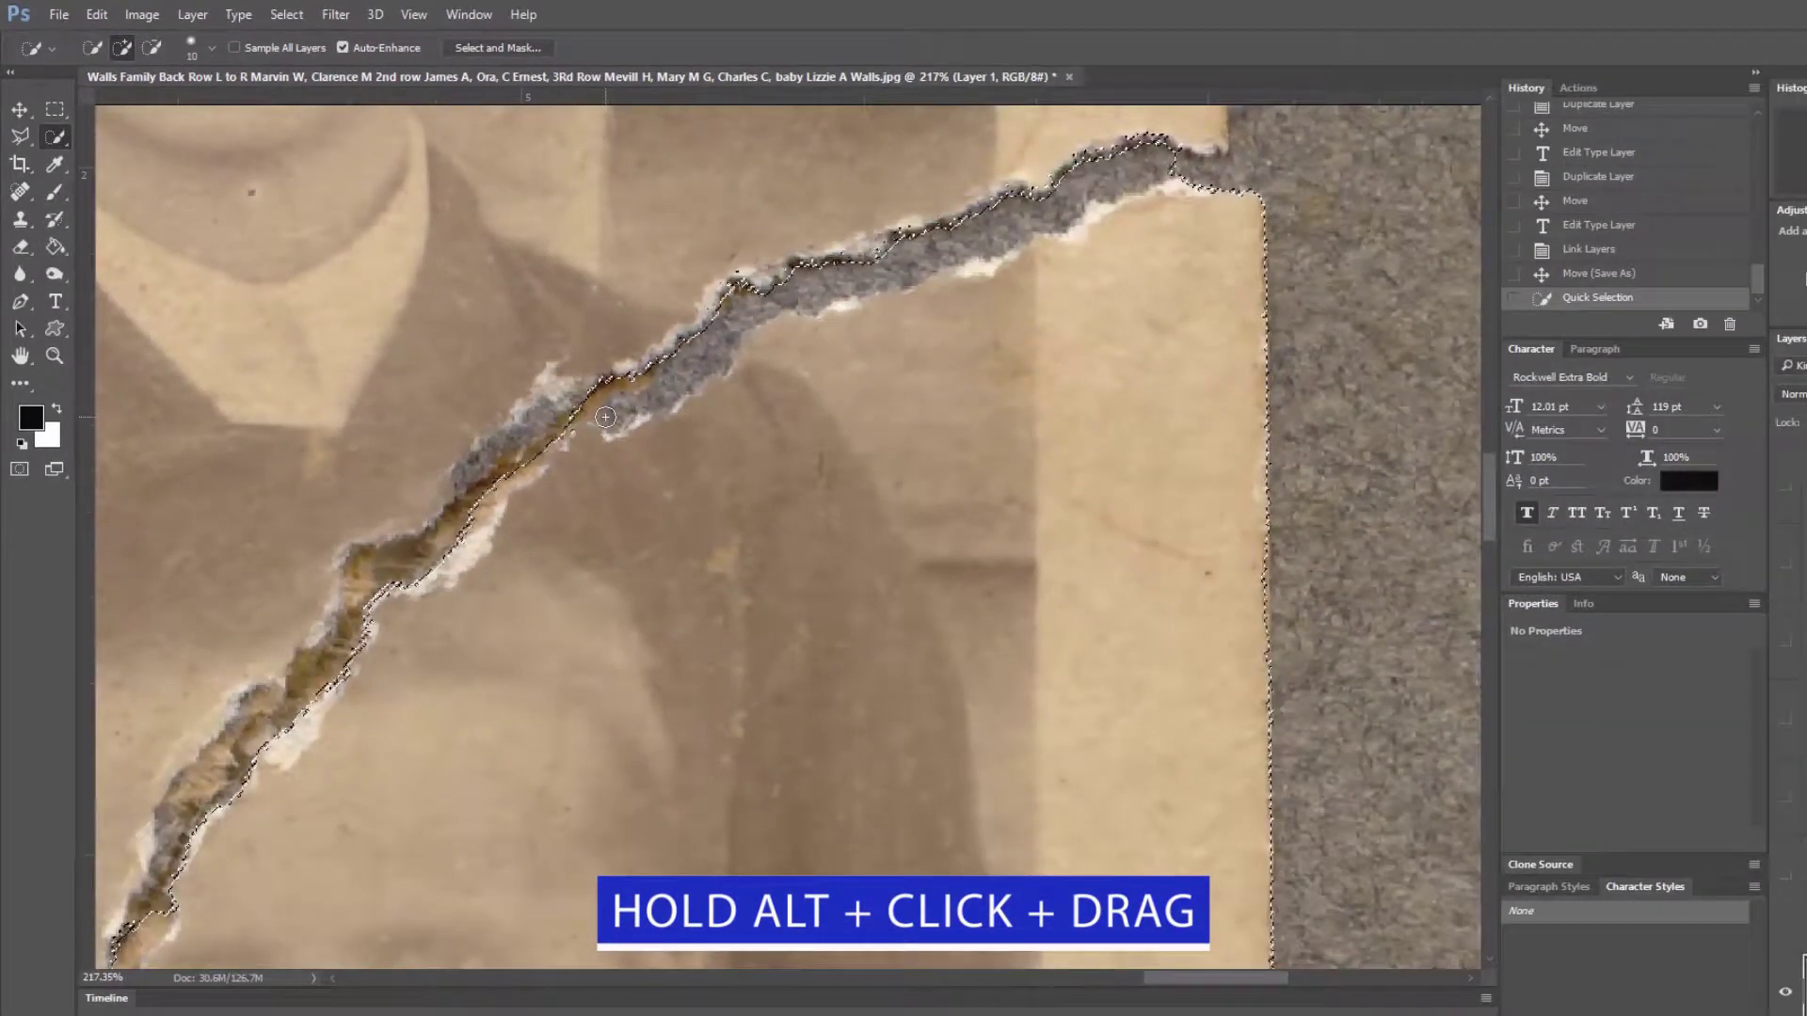
key("alt")
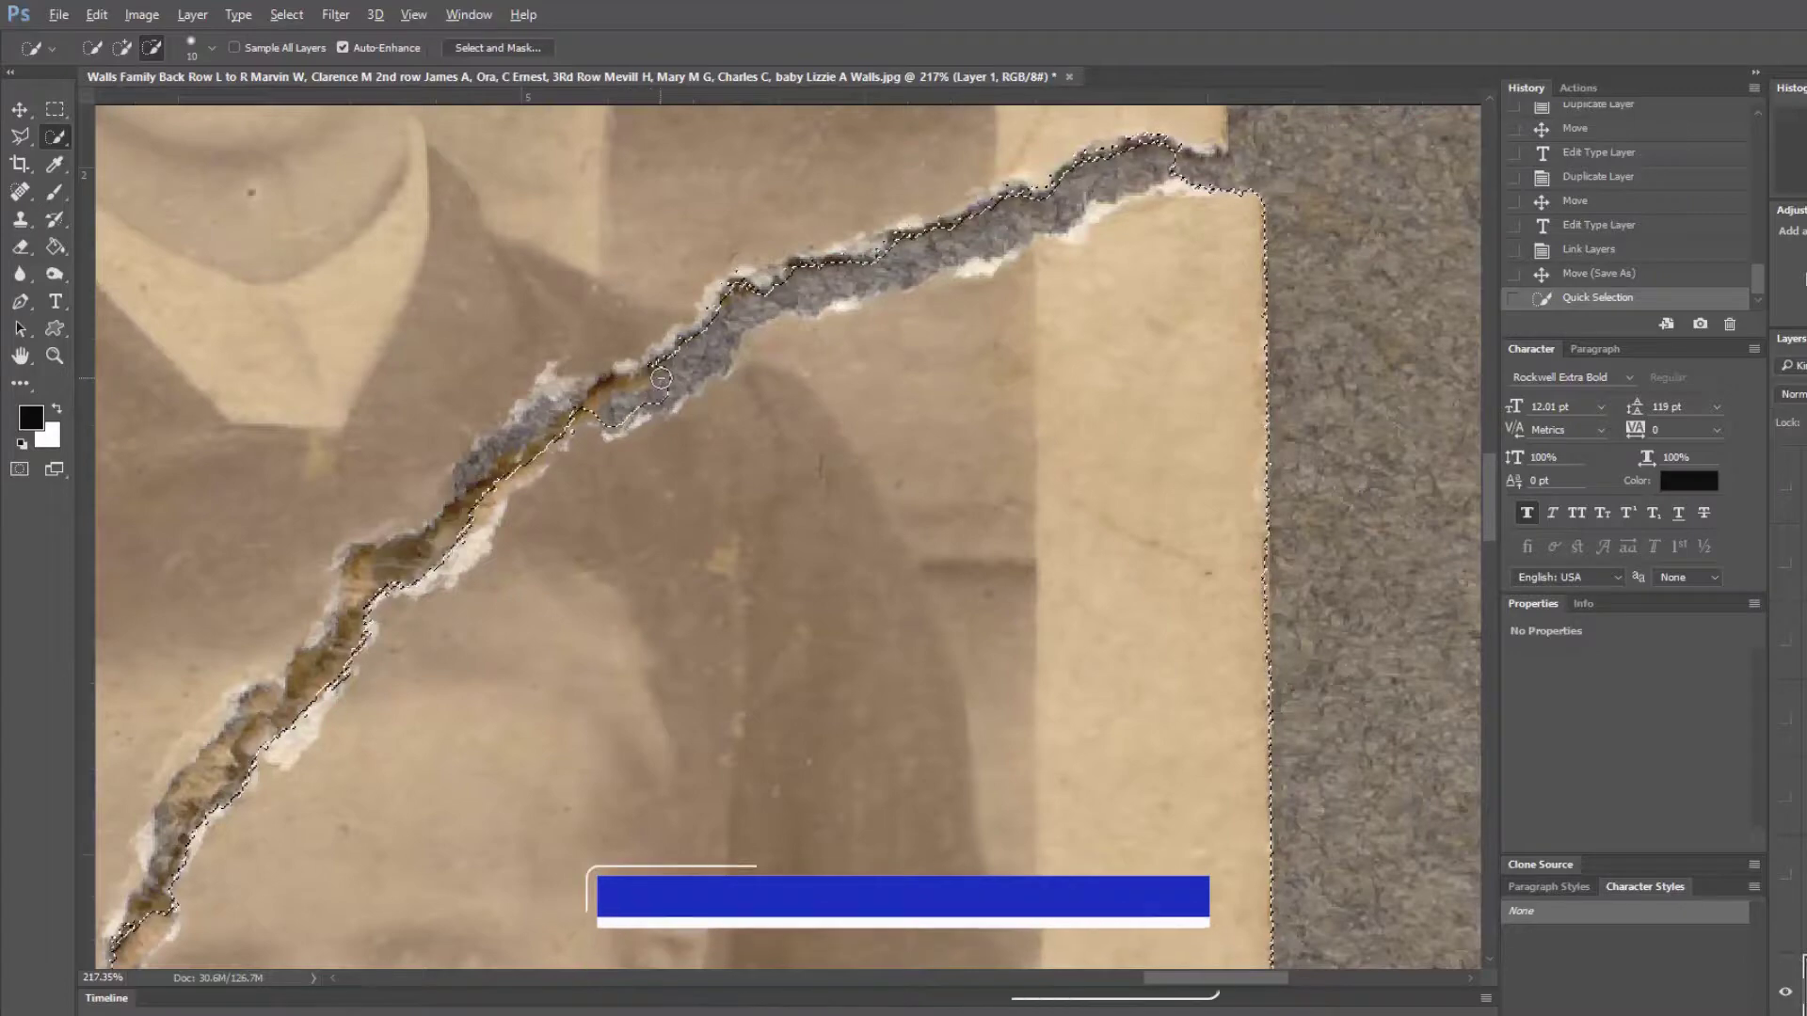
left_click_drag(618, 406, 679, 372)
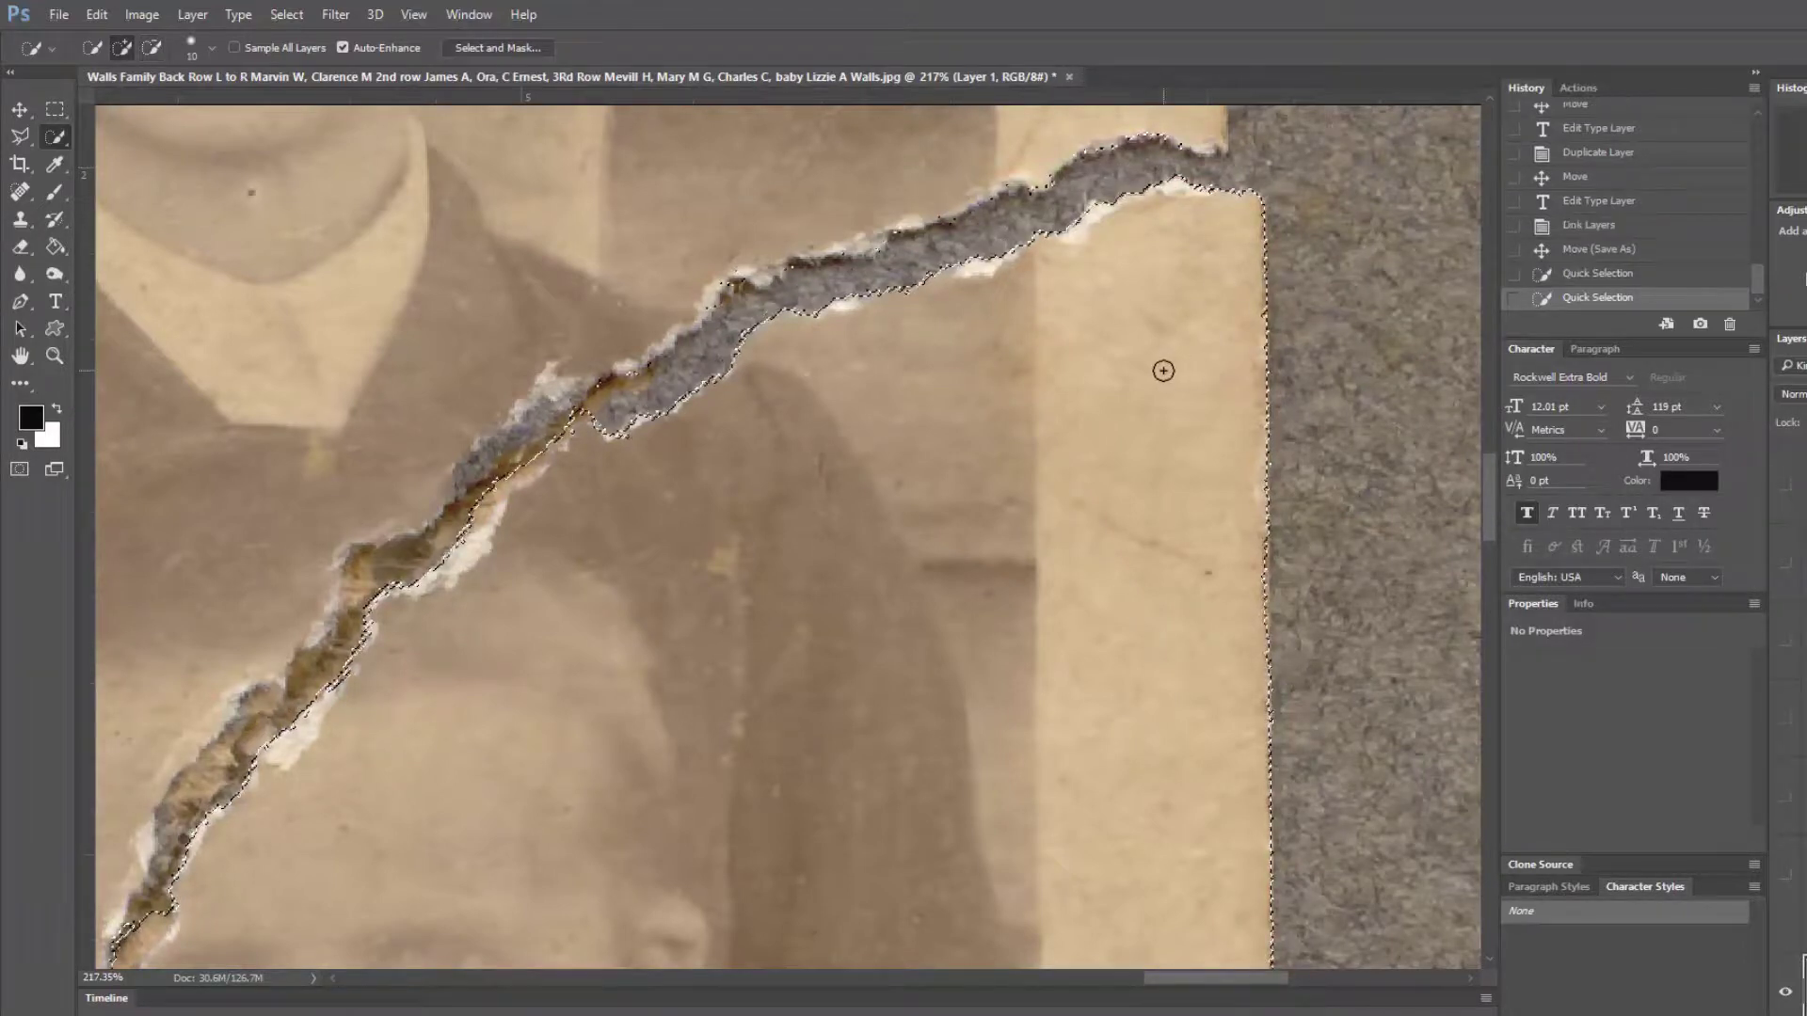
left_click(903, 283)
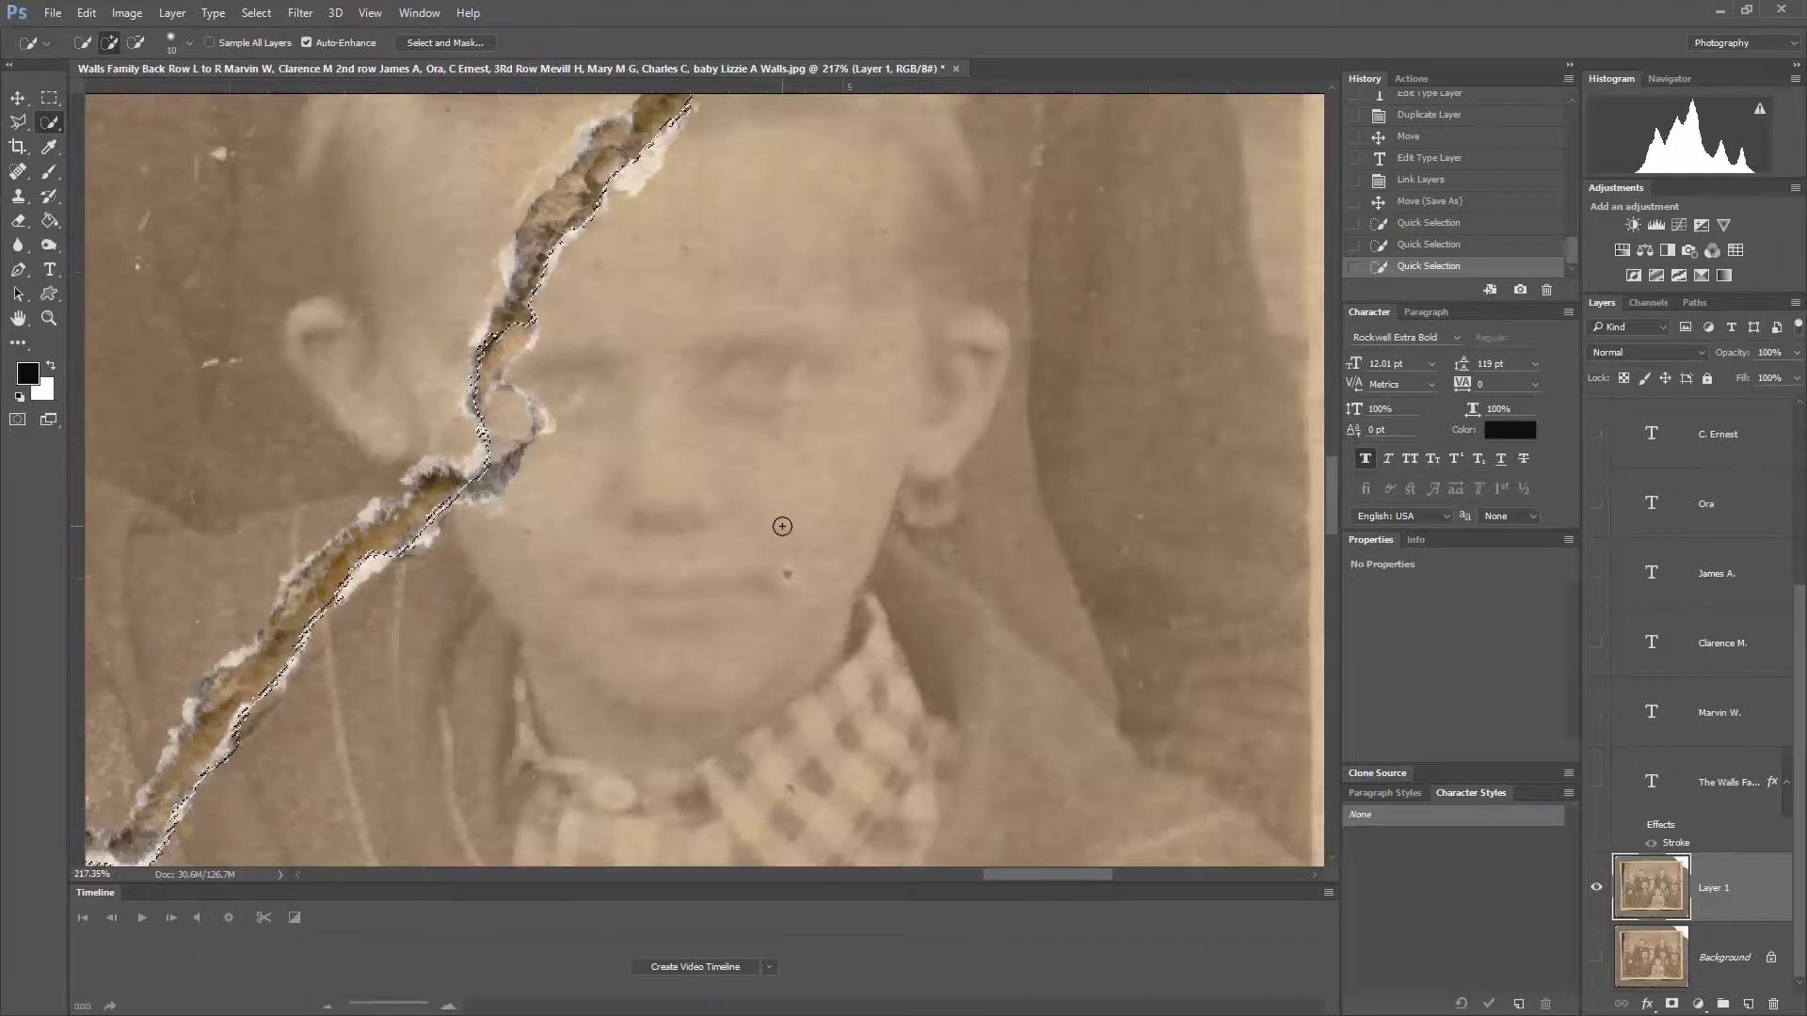
Step: Subtract the exposed backing beside the boy's eye and the strip of tear below his cheek from the selection
key("alt")
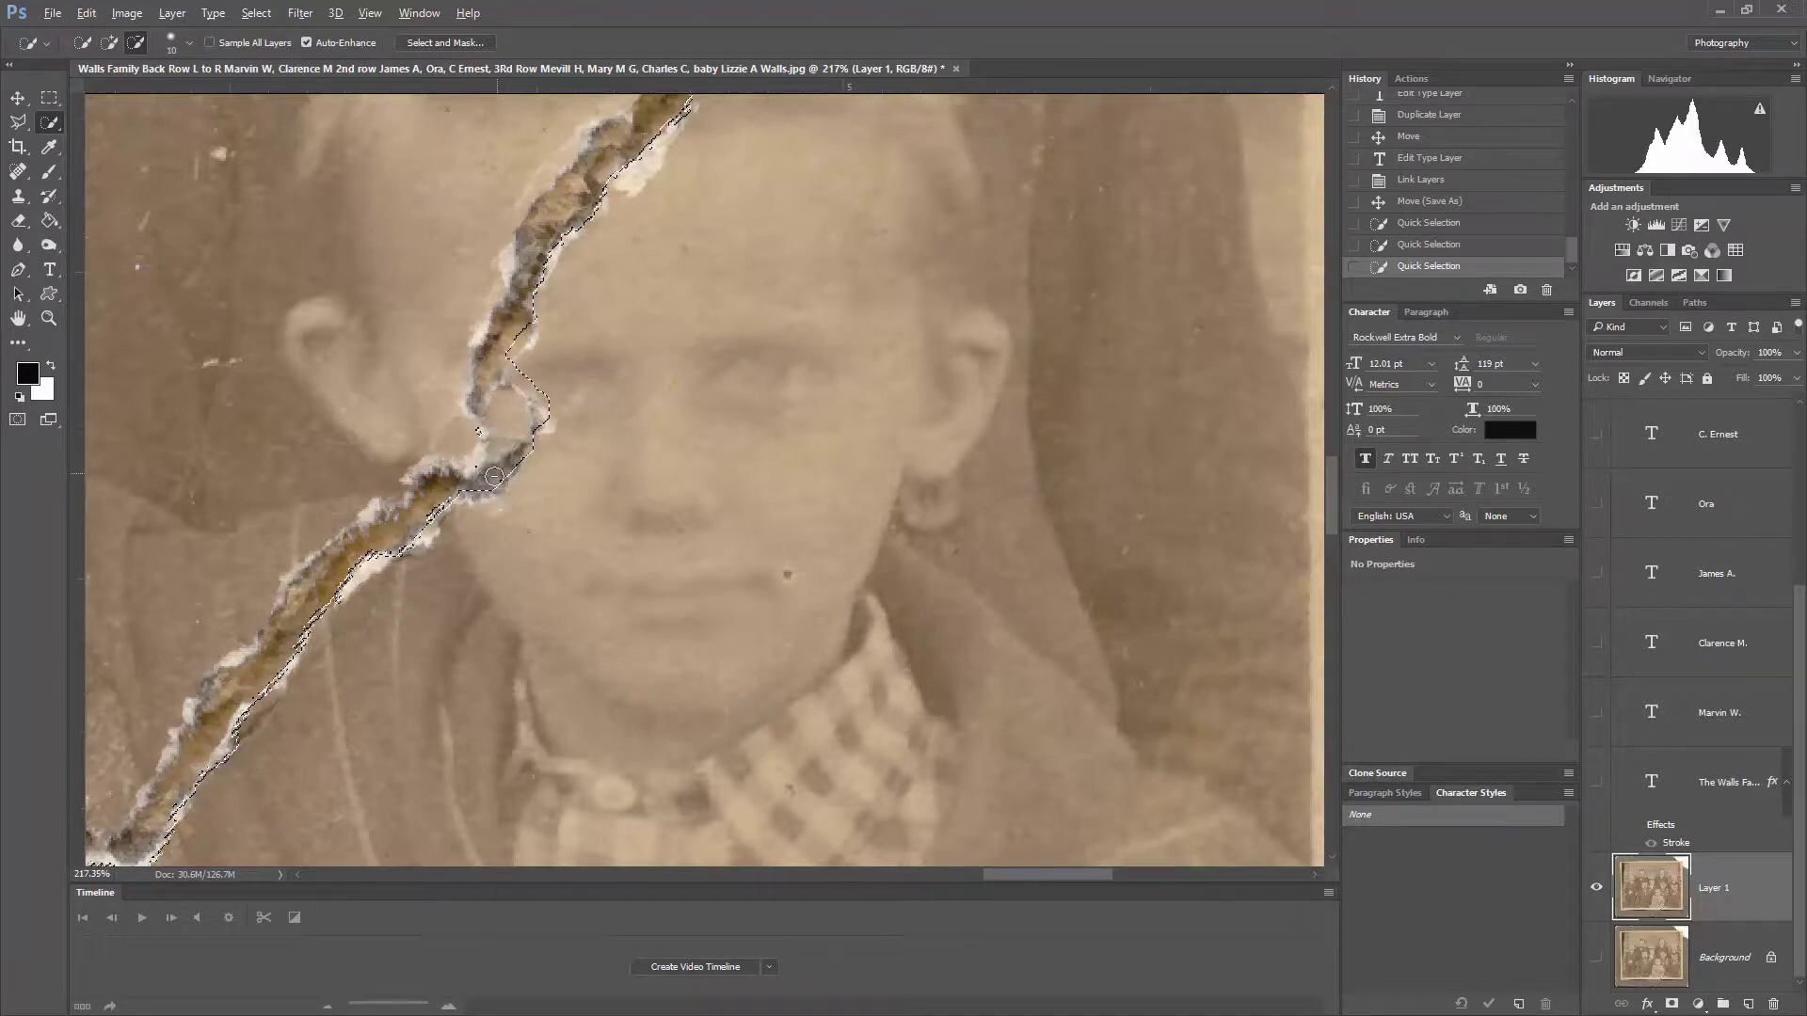
left_click_drag(473, 430, 481, 437)
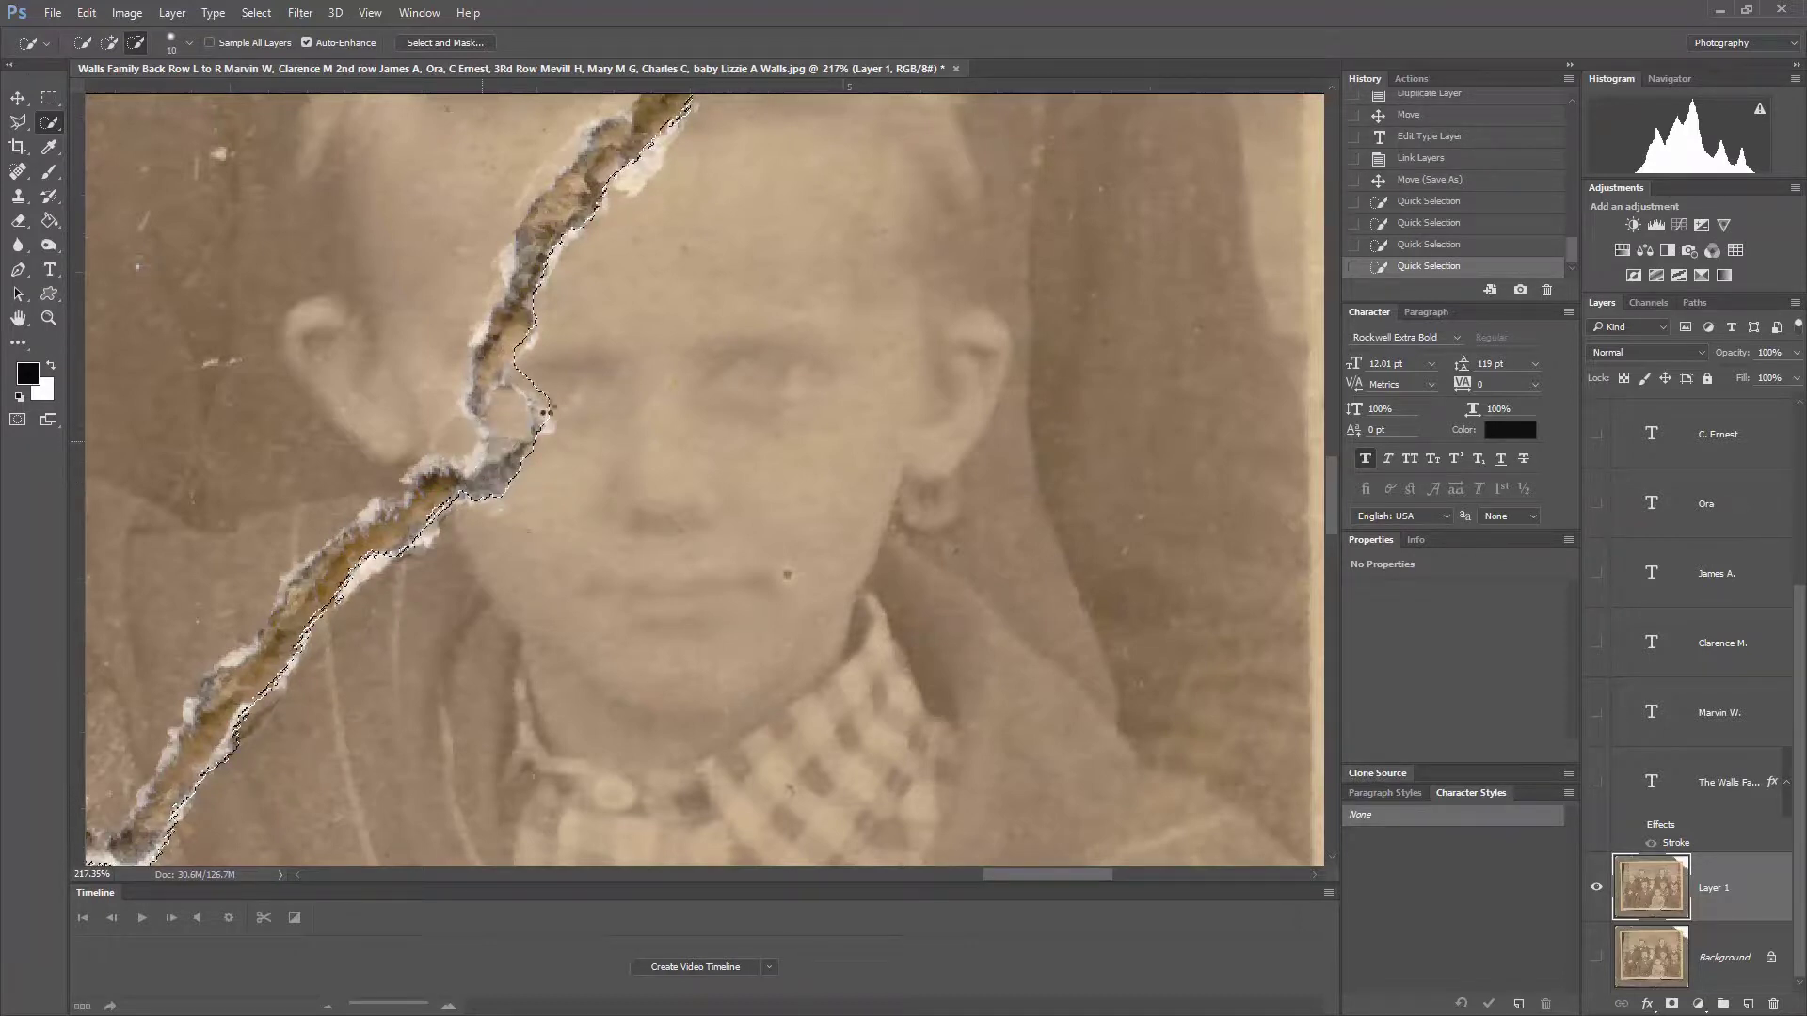
left_click_drag(433, 532, 378, 557)
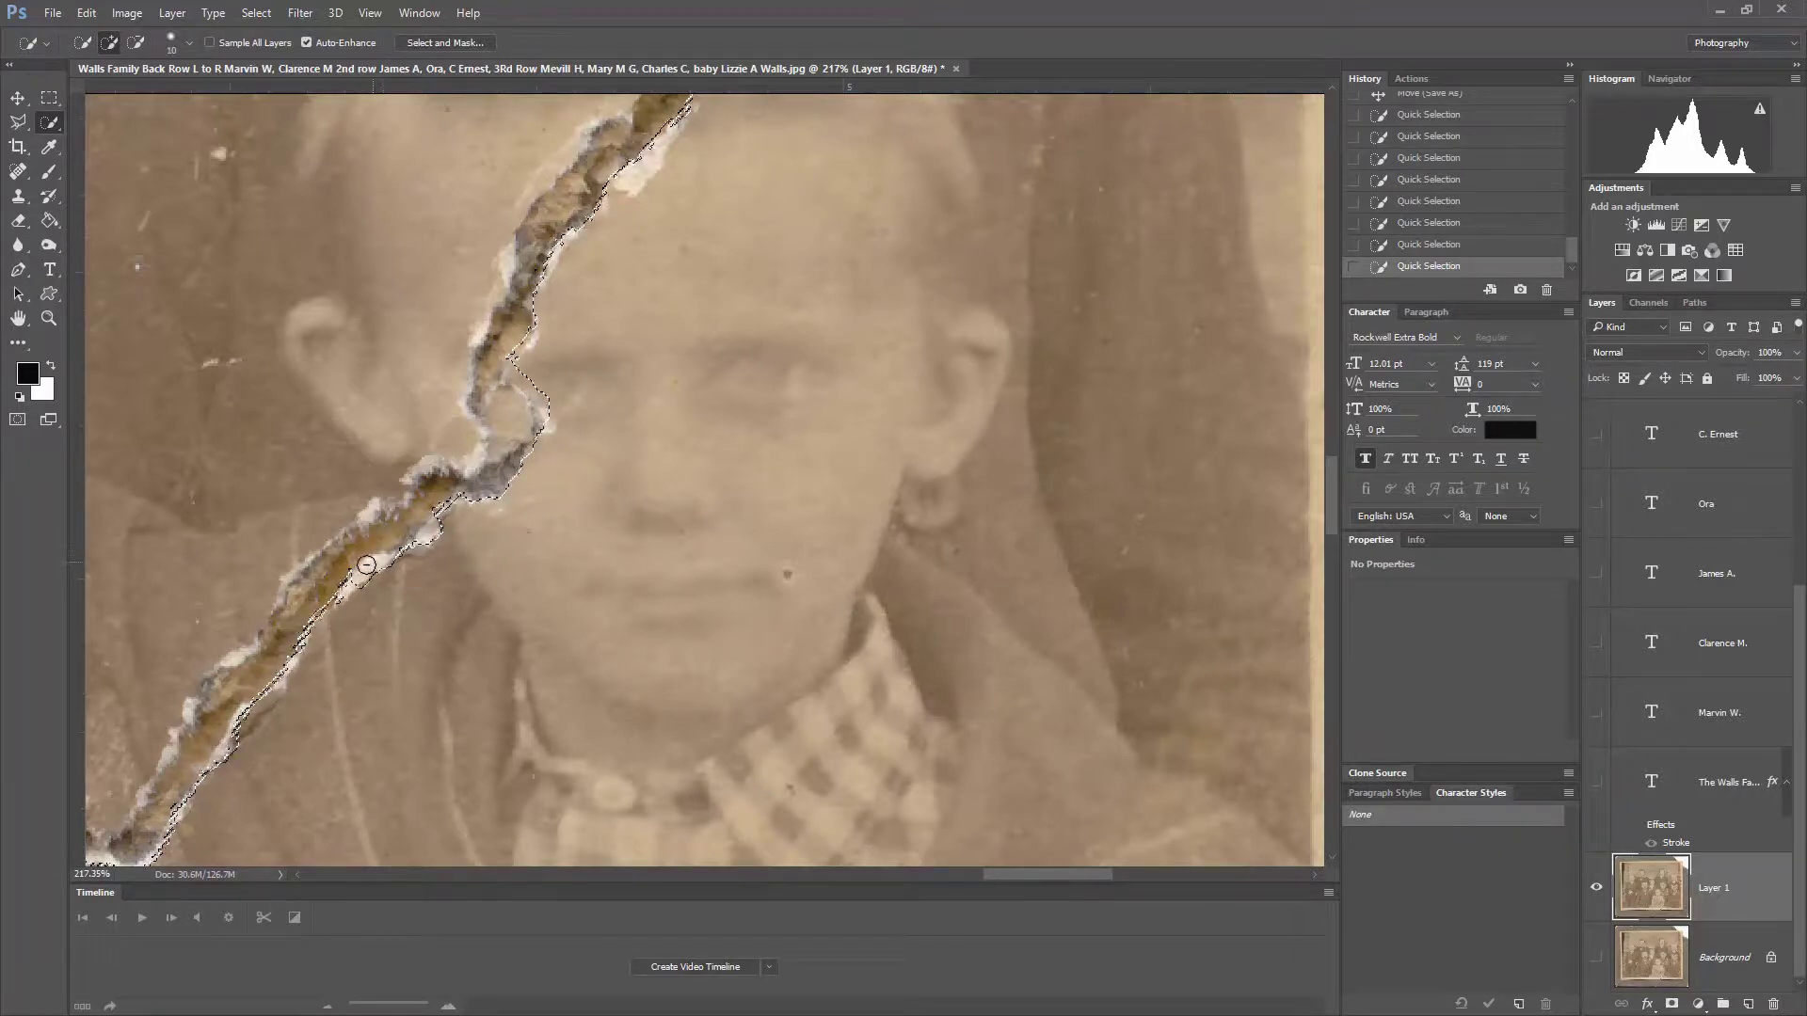
left_click(339, 583)
Step: Subtract the exposed tear gap below the woman's hand and along the little girl's sleeve from the selection
left_click_drag(398, 692, 862, 207)
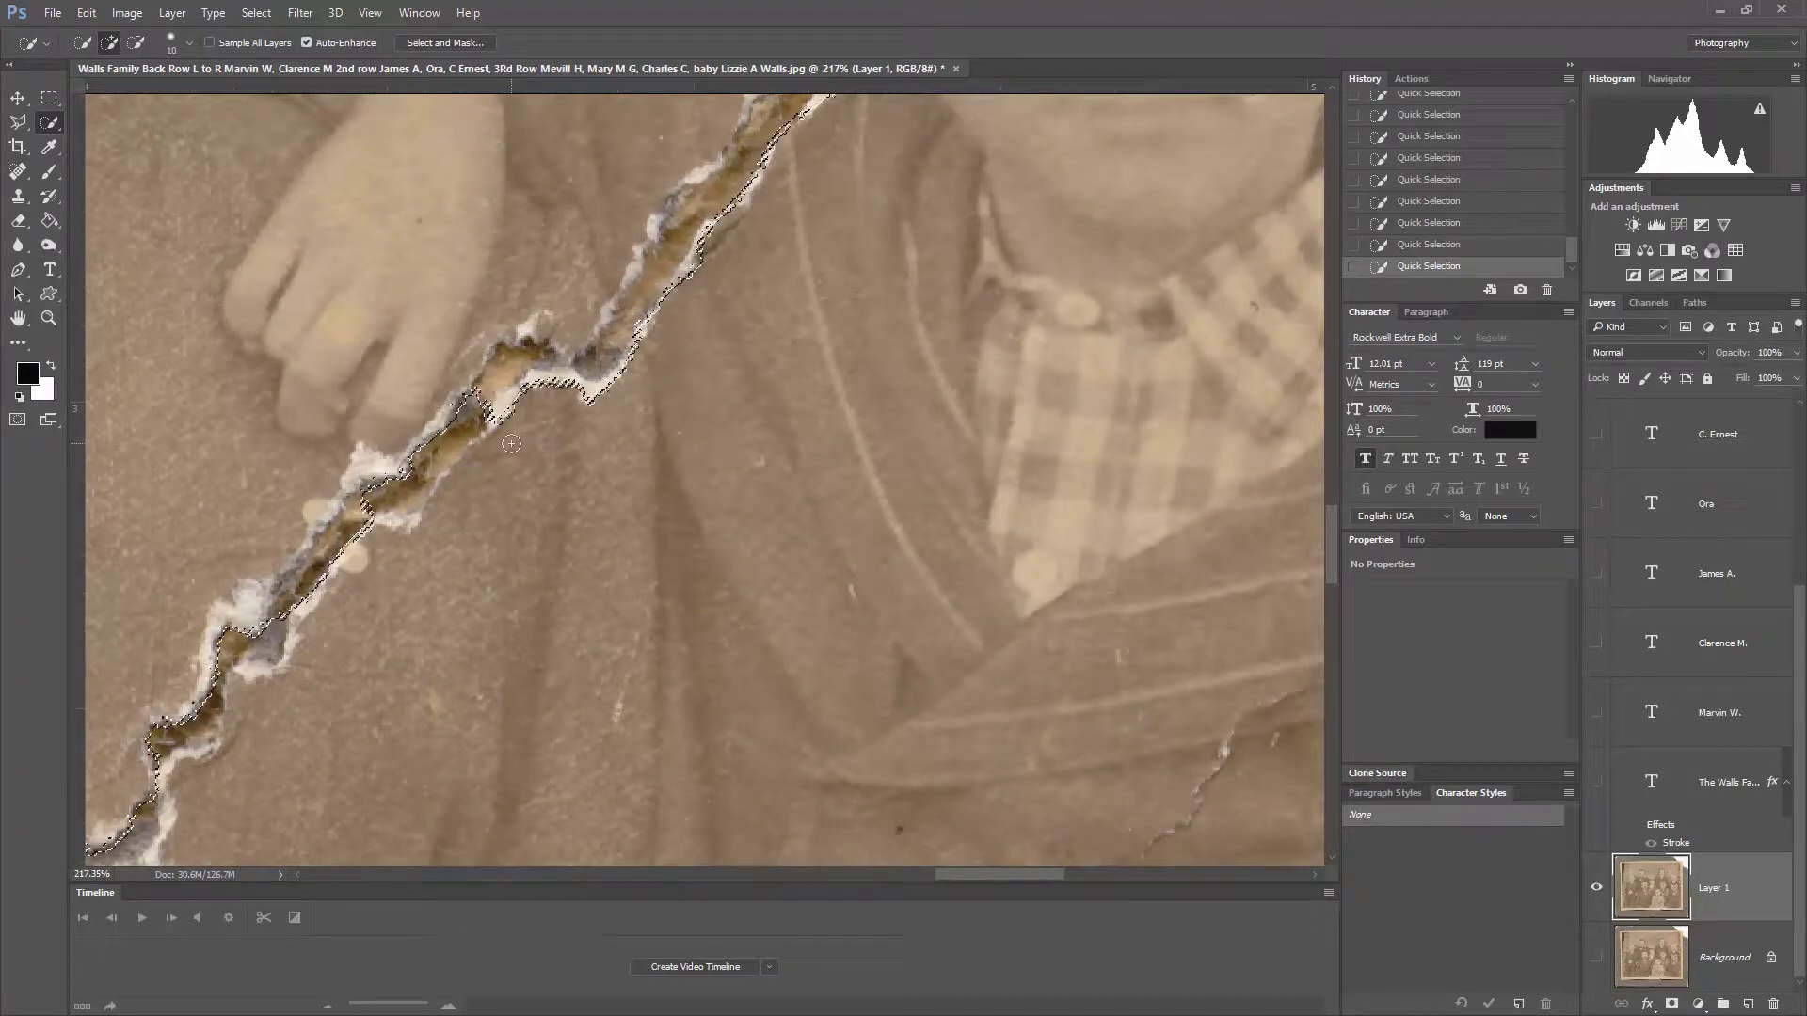
key("alt")
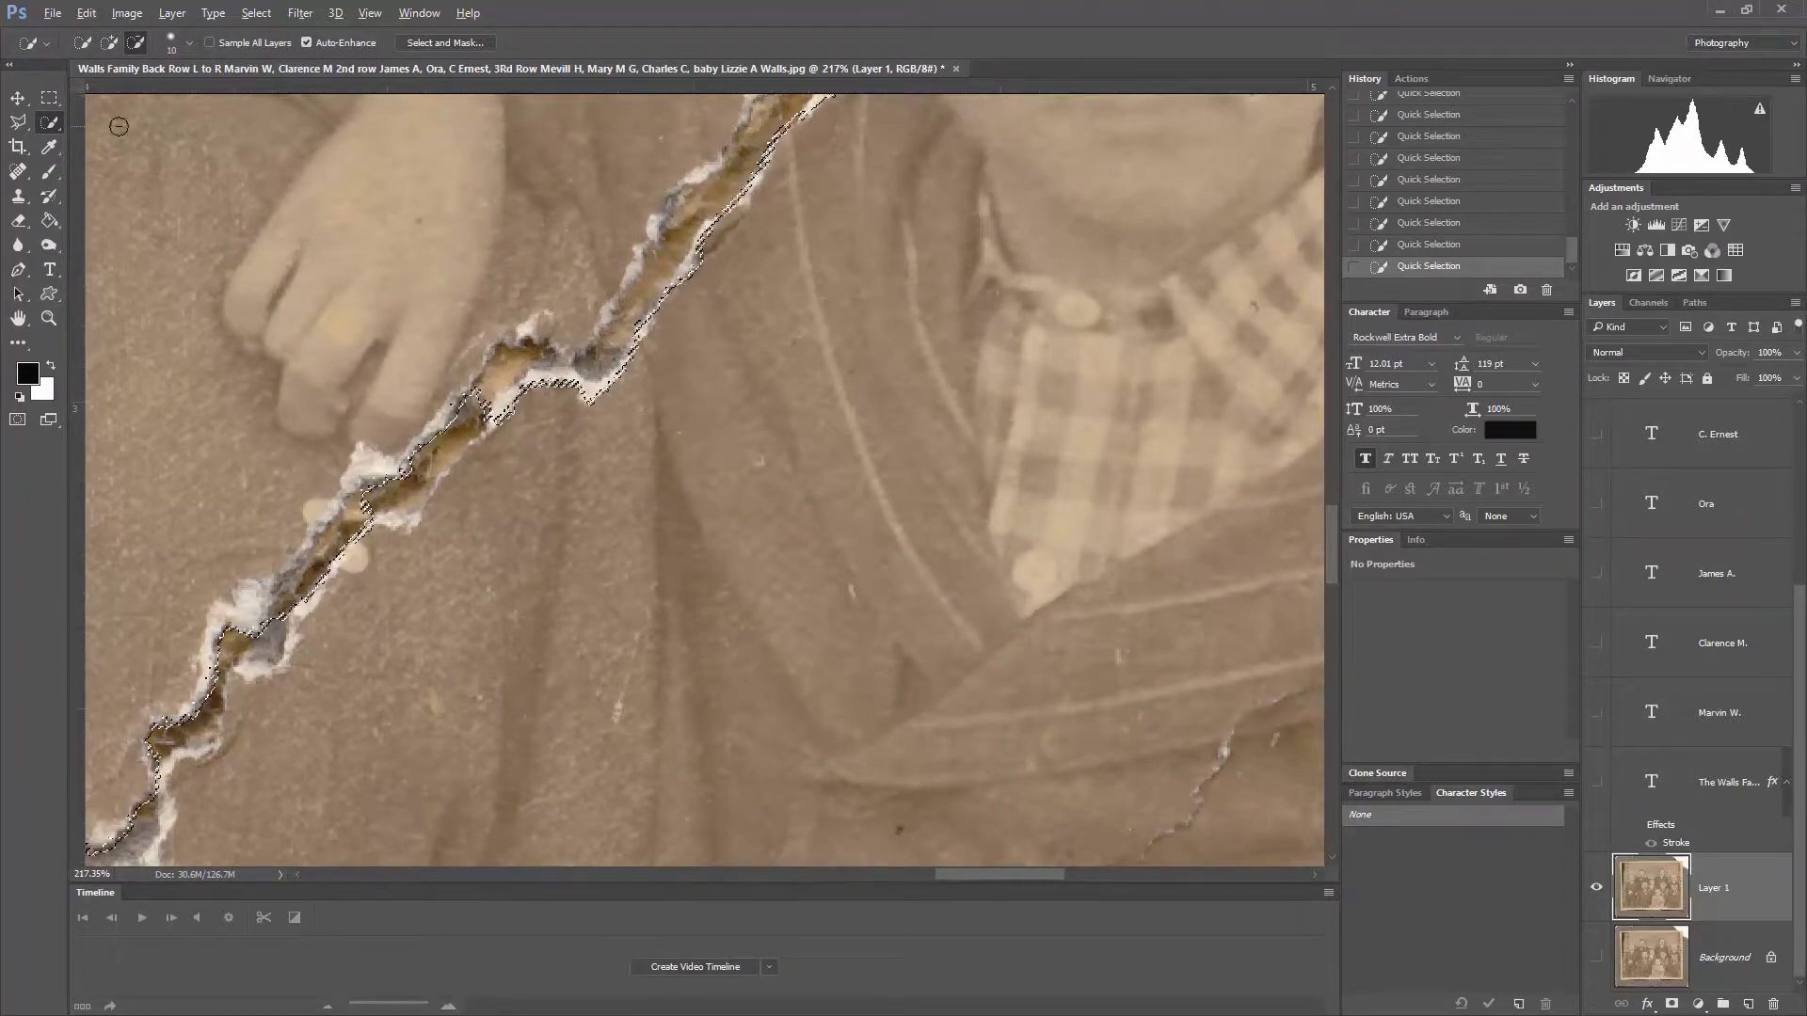
left_click_drag(456, 432, 438, 456)
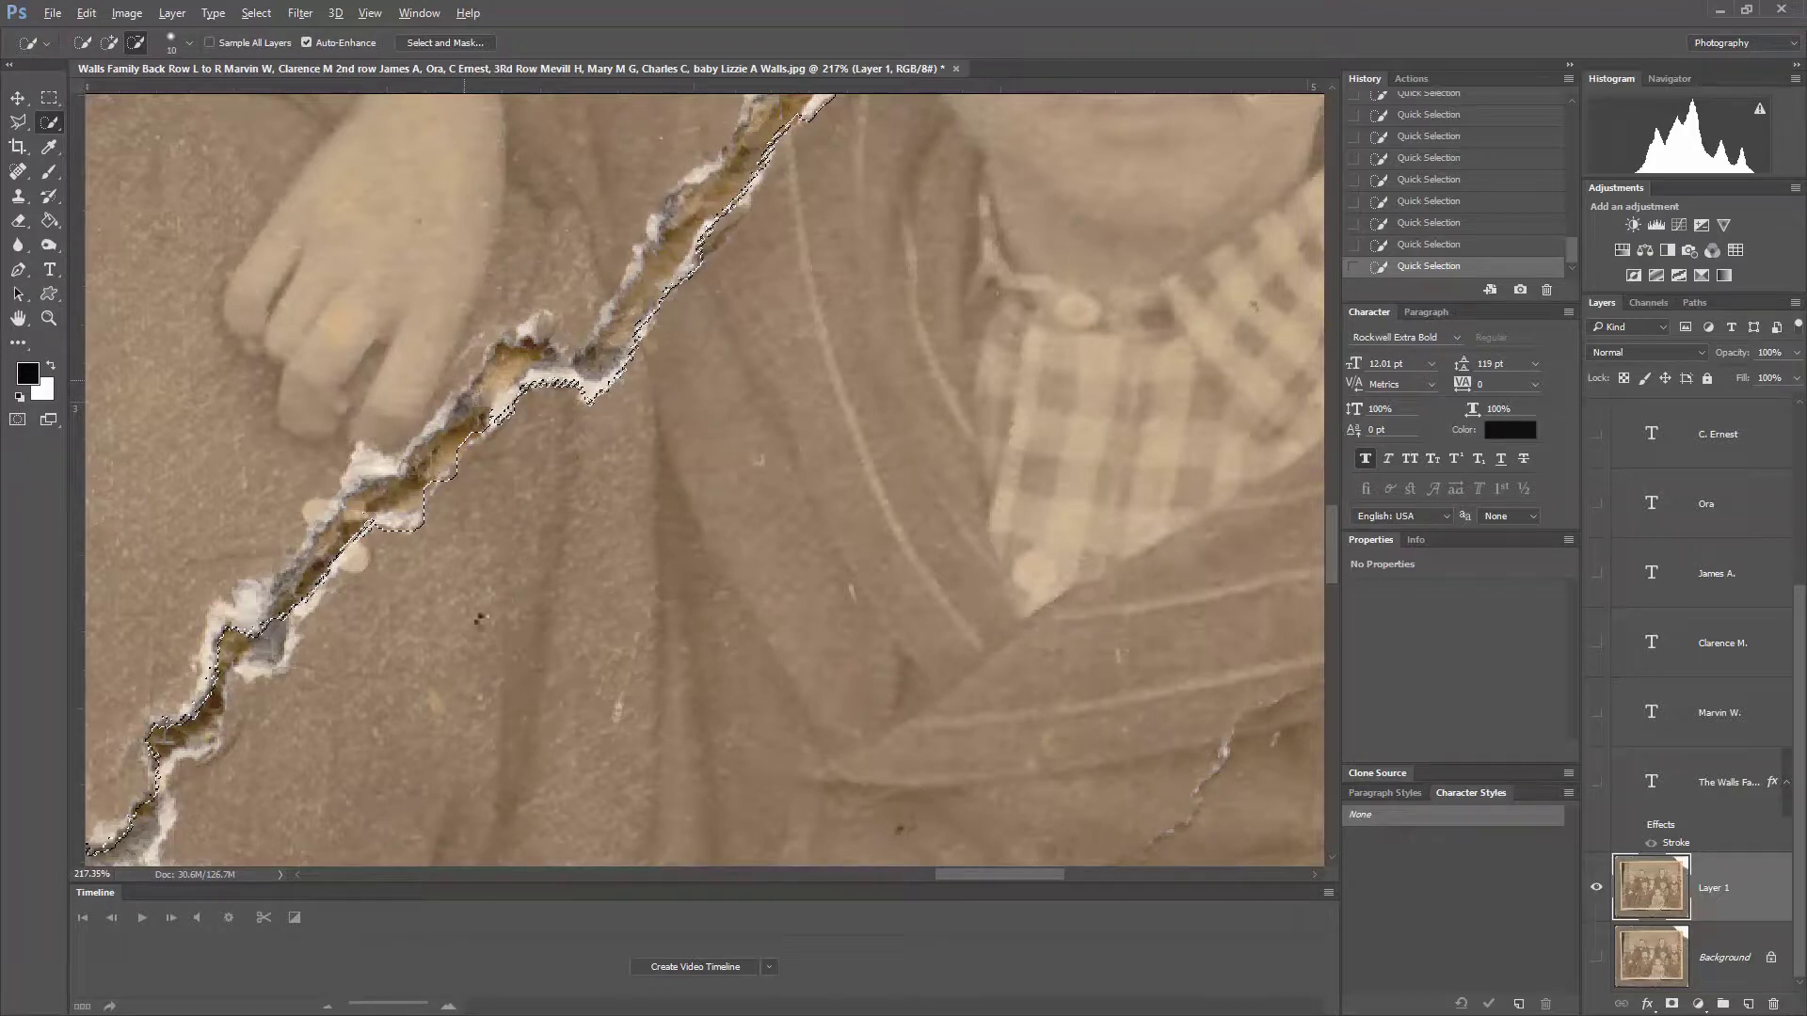
left_click(480, 621, "alt")
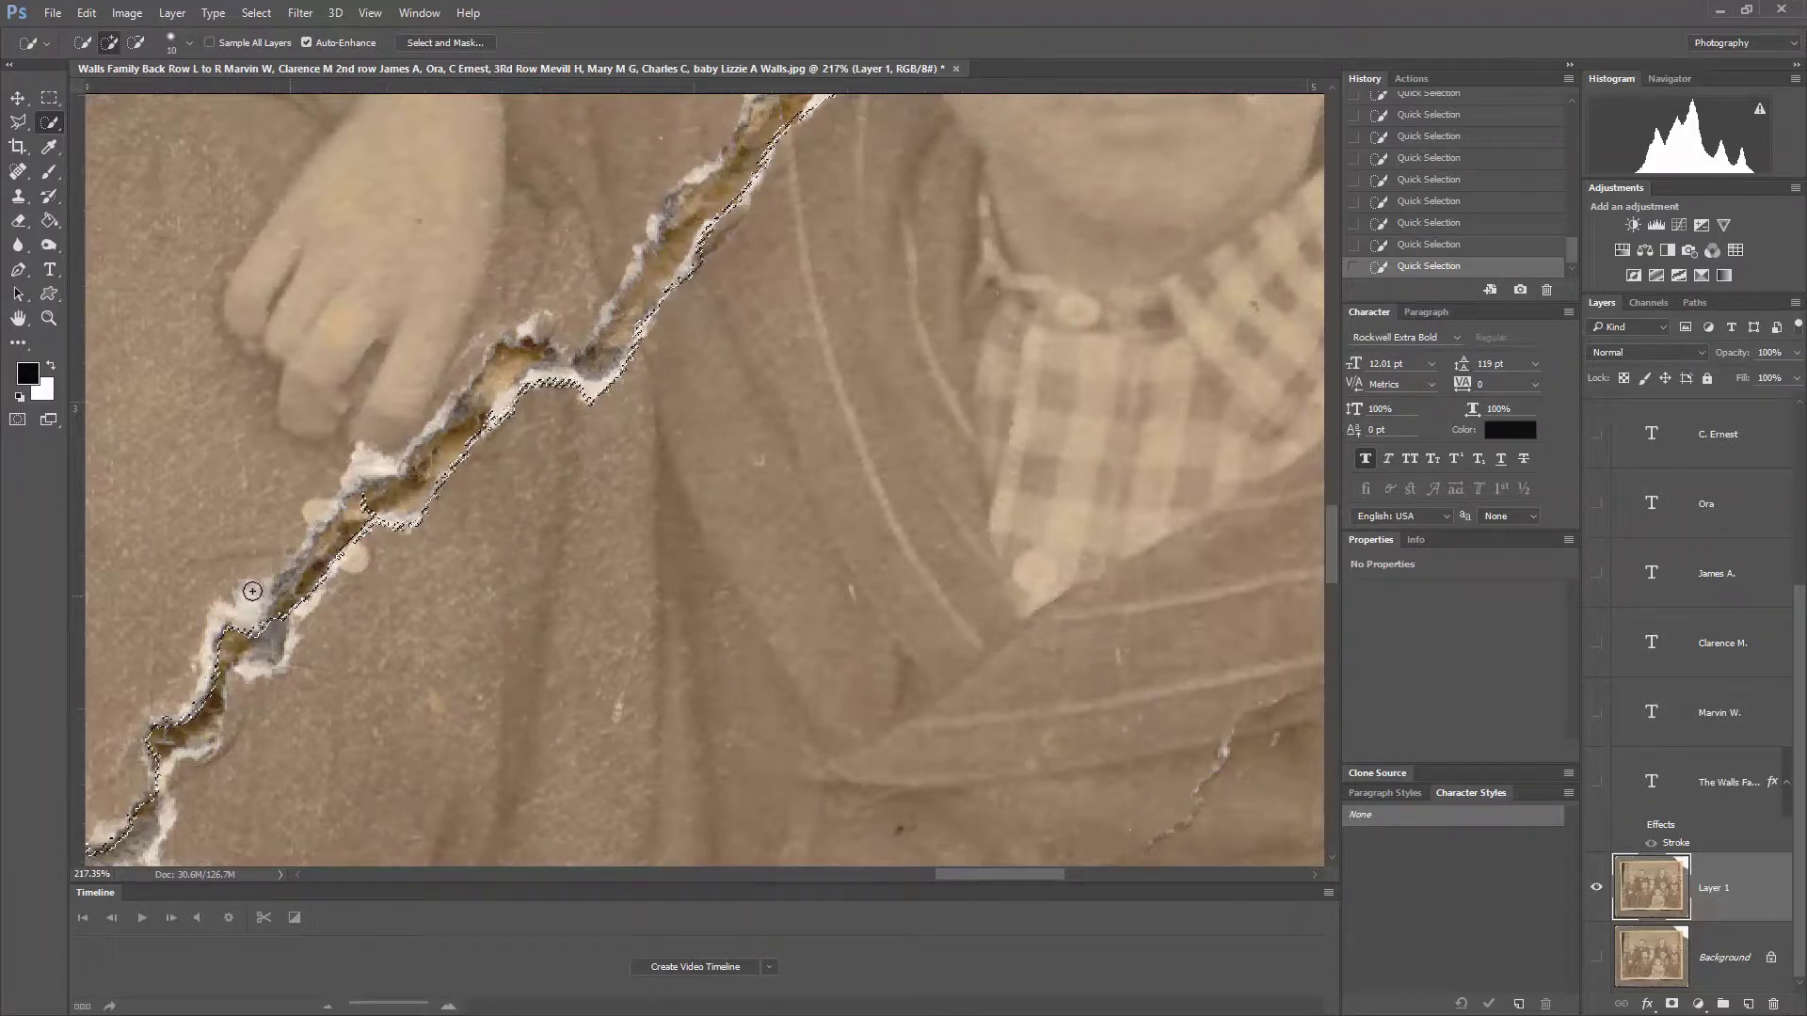
key("alt")
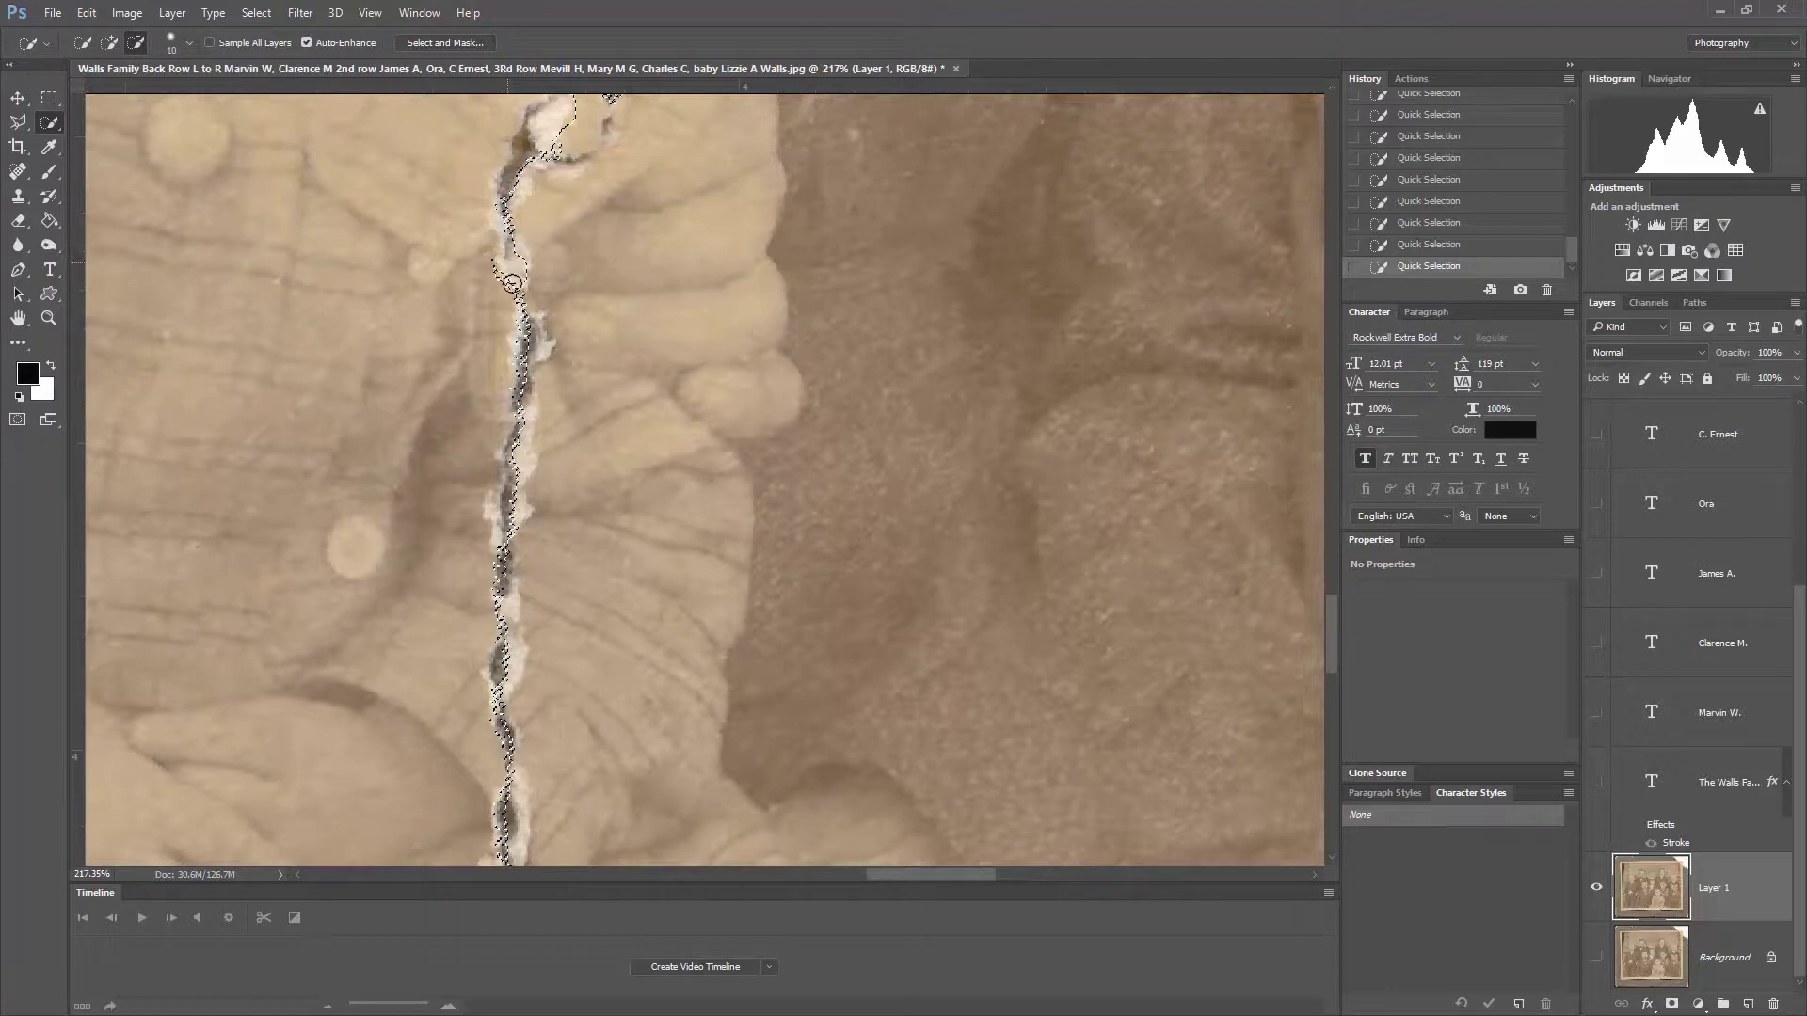
key("alt")
Step: Check the selection outline along the piece's bottom and right borders, and trim the selection at its upper-right corner by the tear
left_click_drag(660, 509, 645, 121)
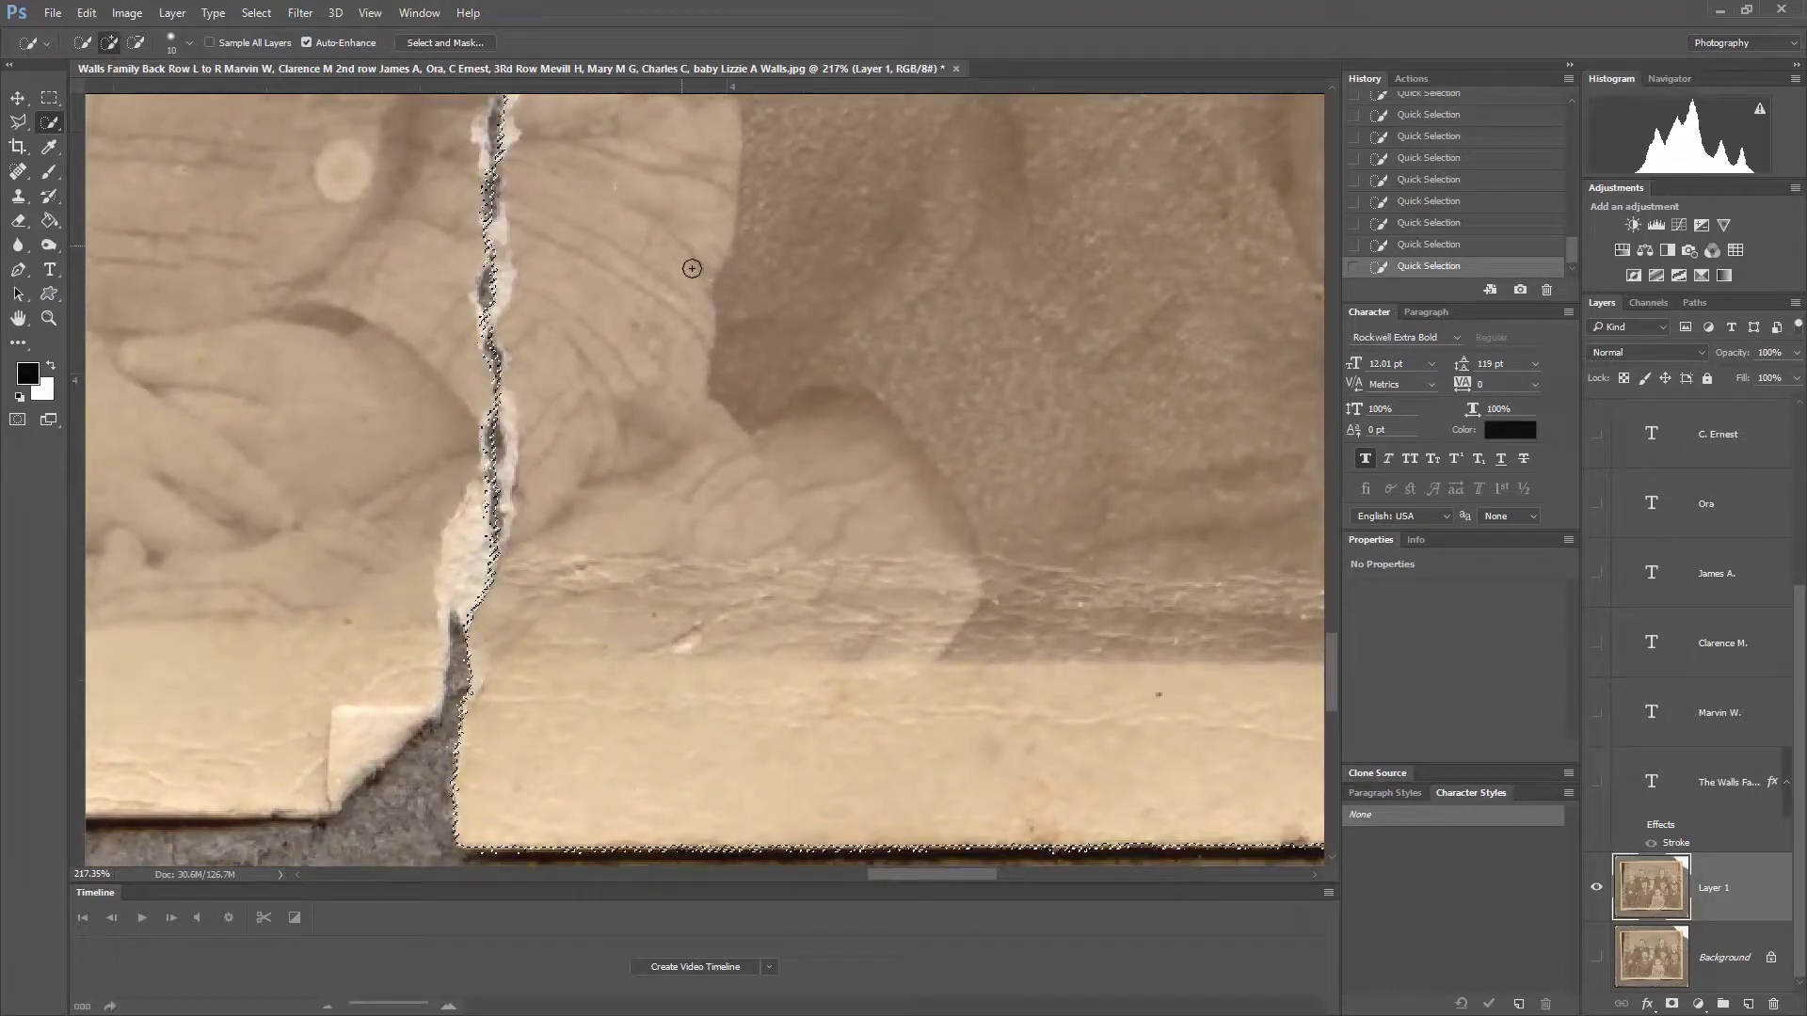
left_click_drag(1075, 654, 476, 625)
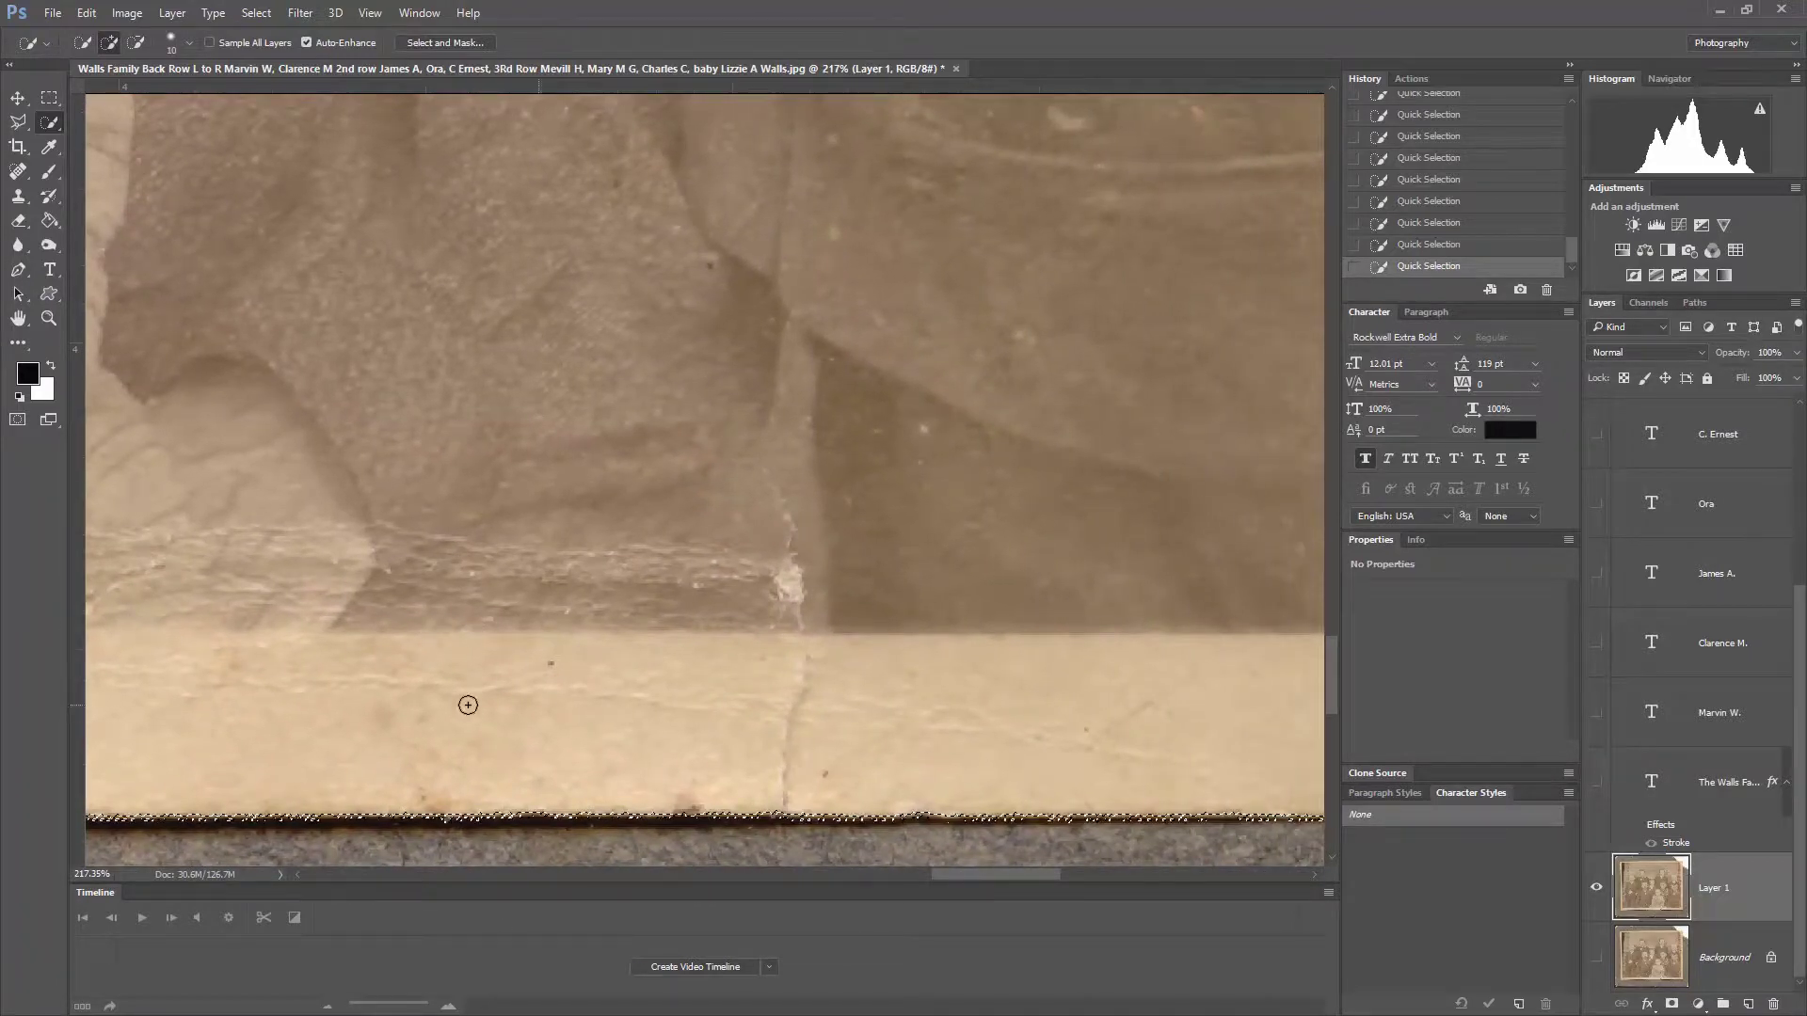
left_click_drag(981, 489, 386, 480)
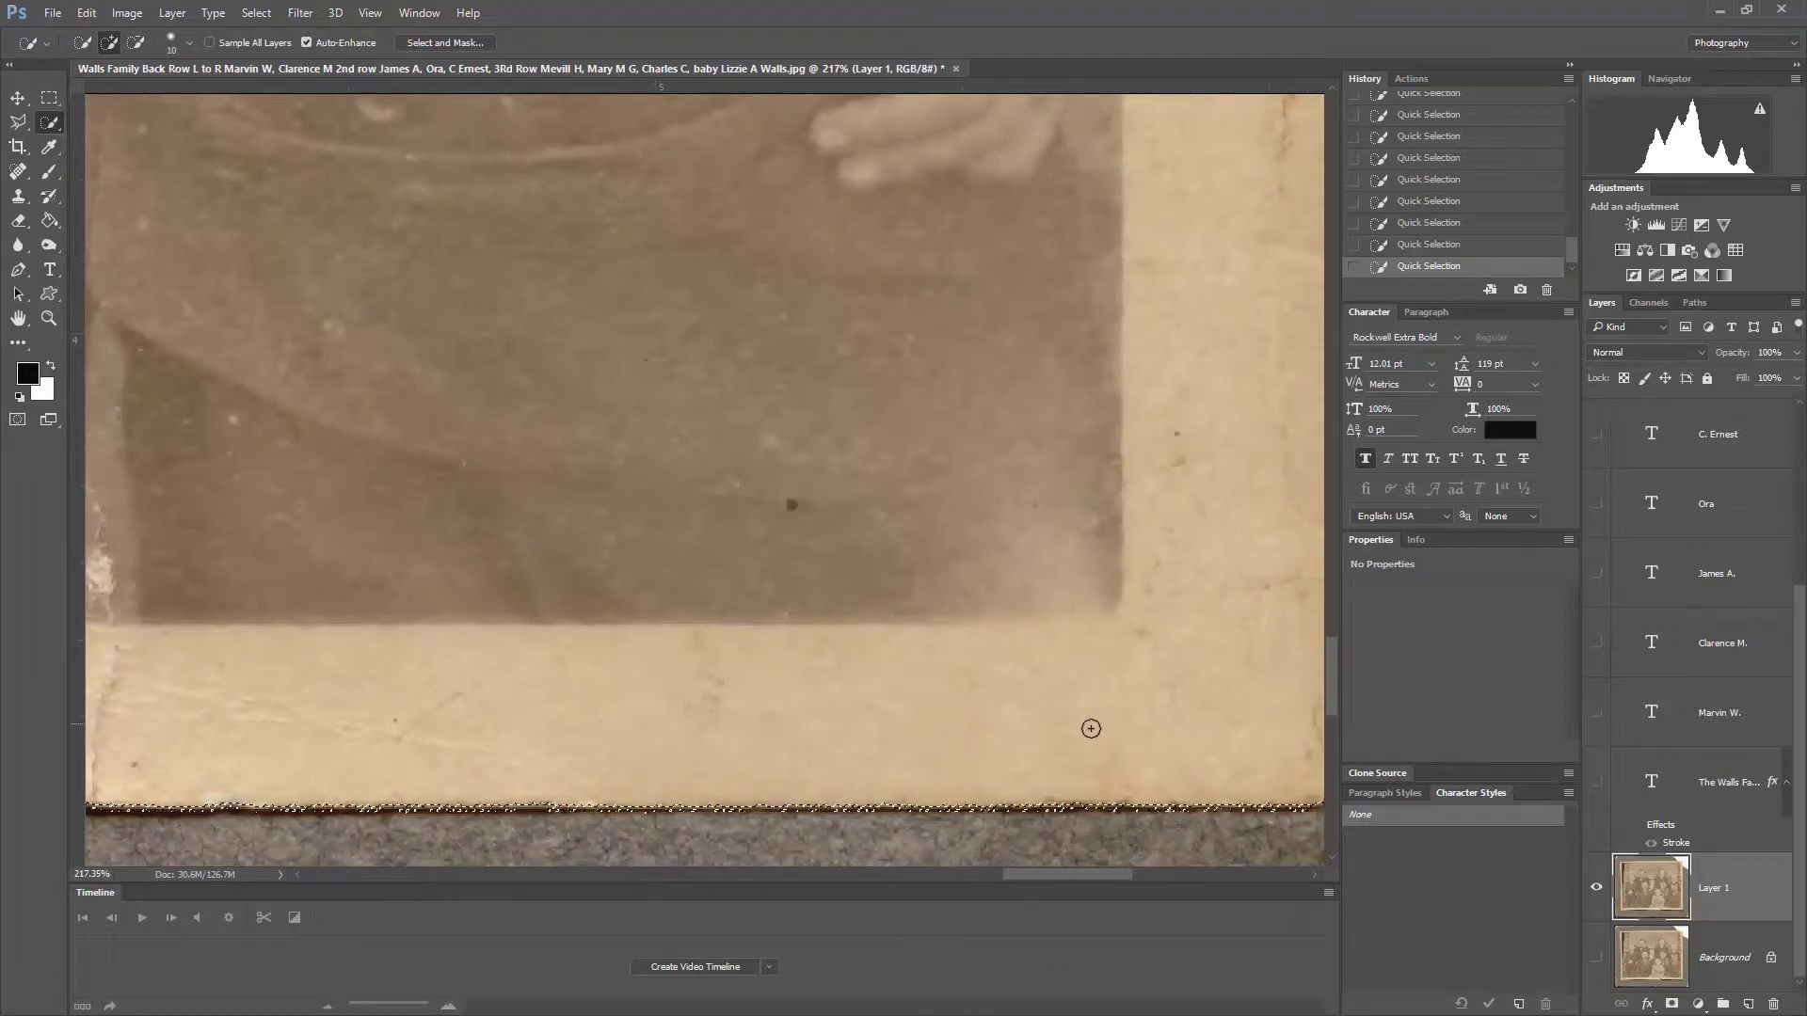
left_click_drag(1239, 427, 1000, 480)
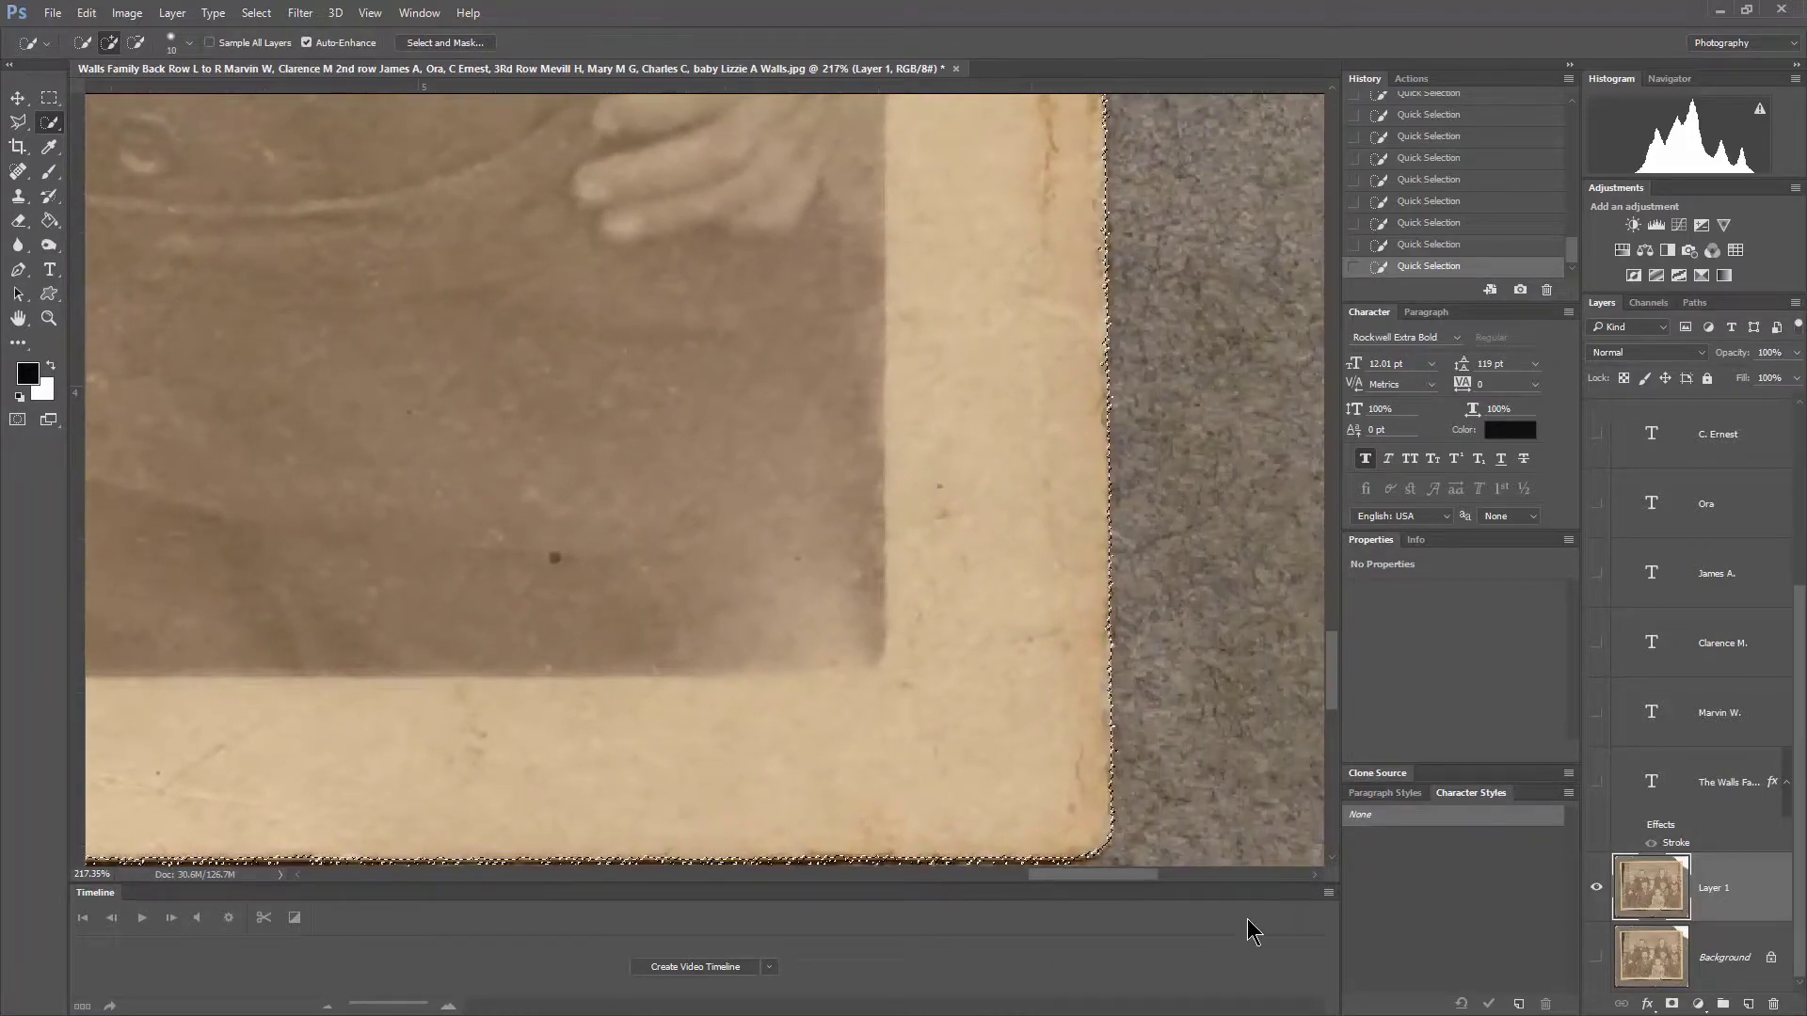
left_click_drag(1032, 278, 1053, 771)
left_click_drag(1027, 327, 1008, 670)
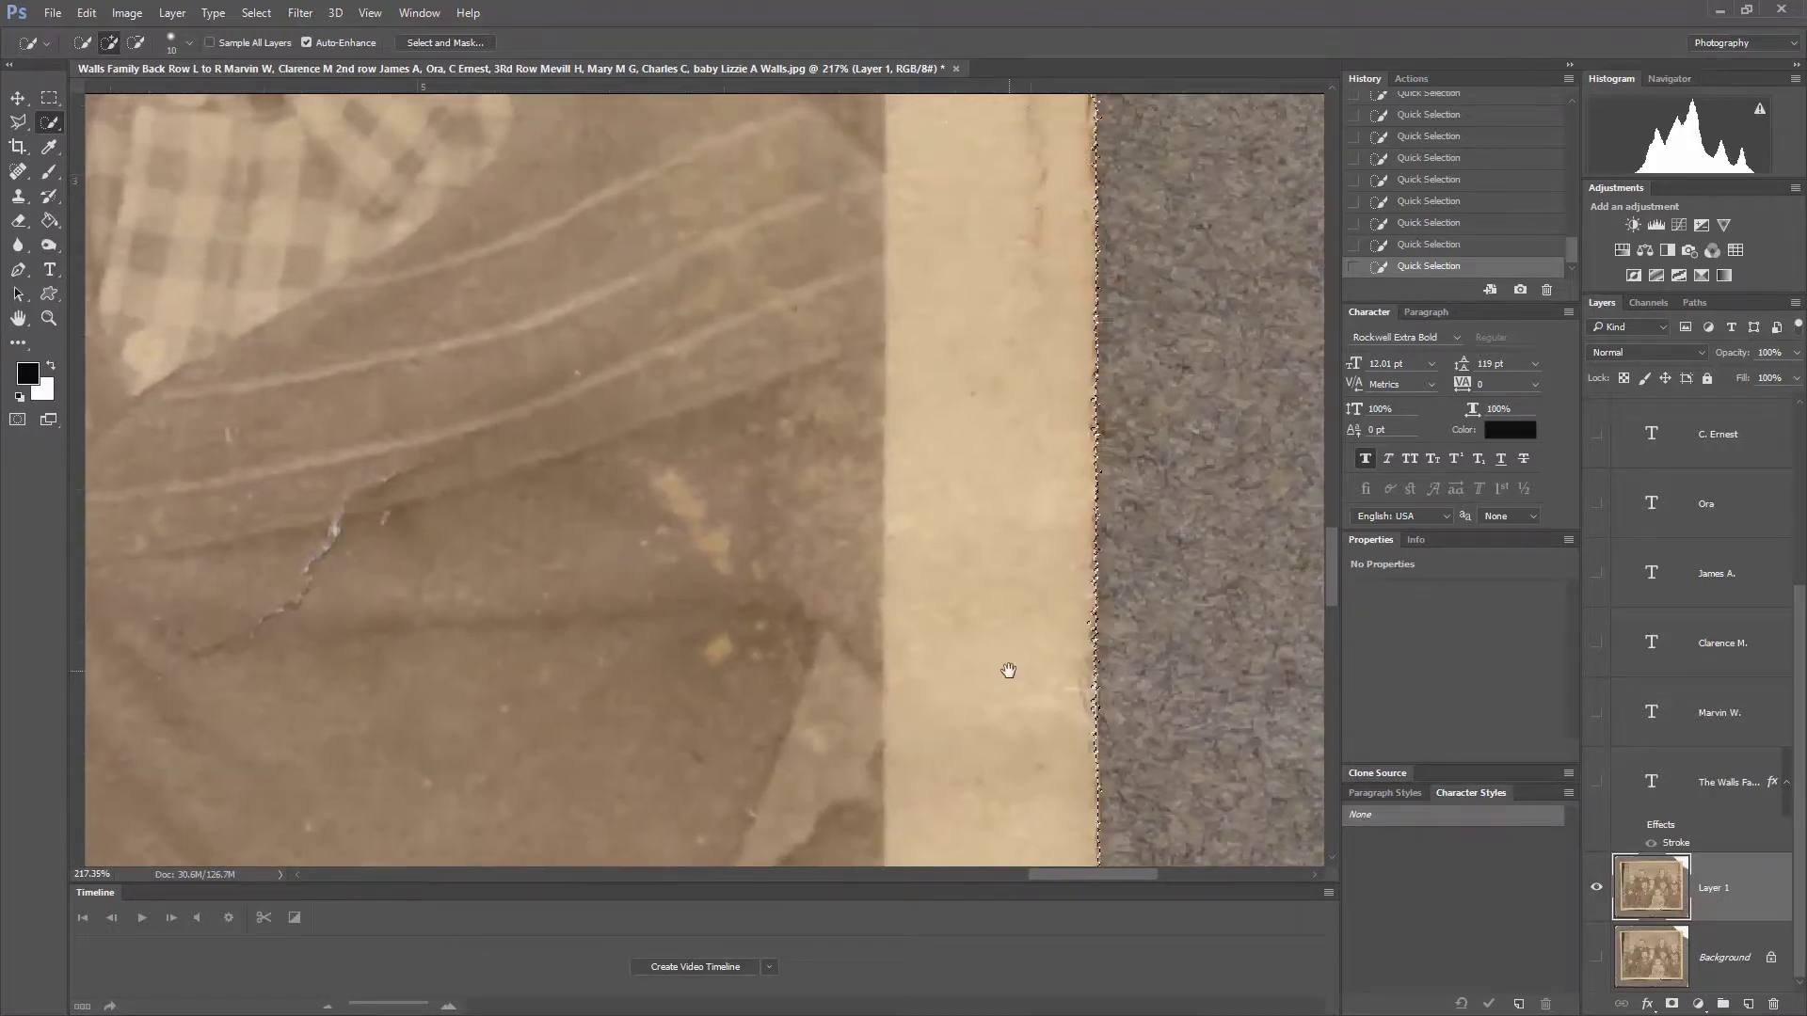
left_click_drag(969, 302, 1025, 634)
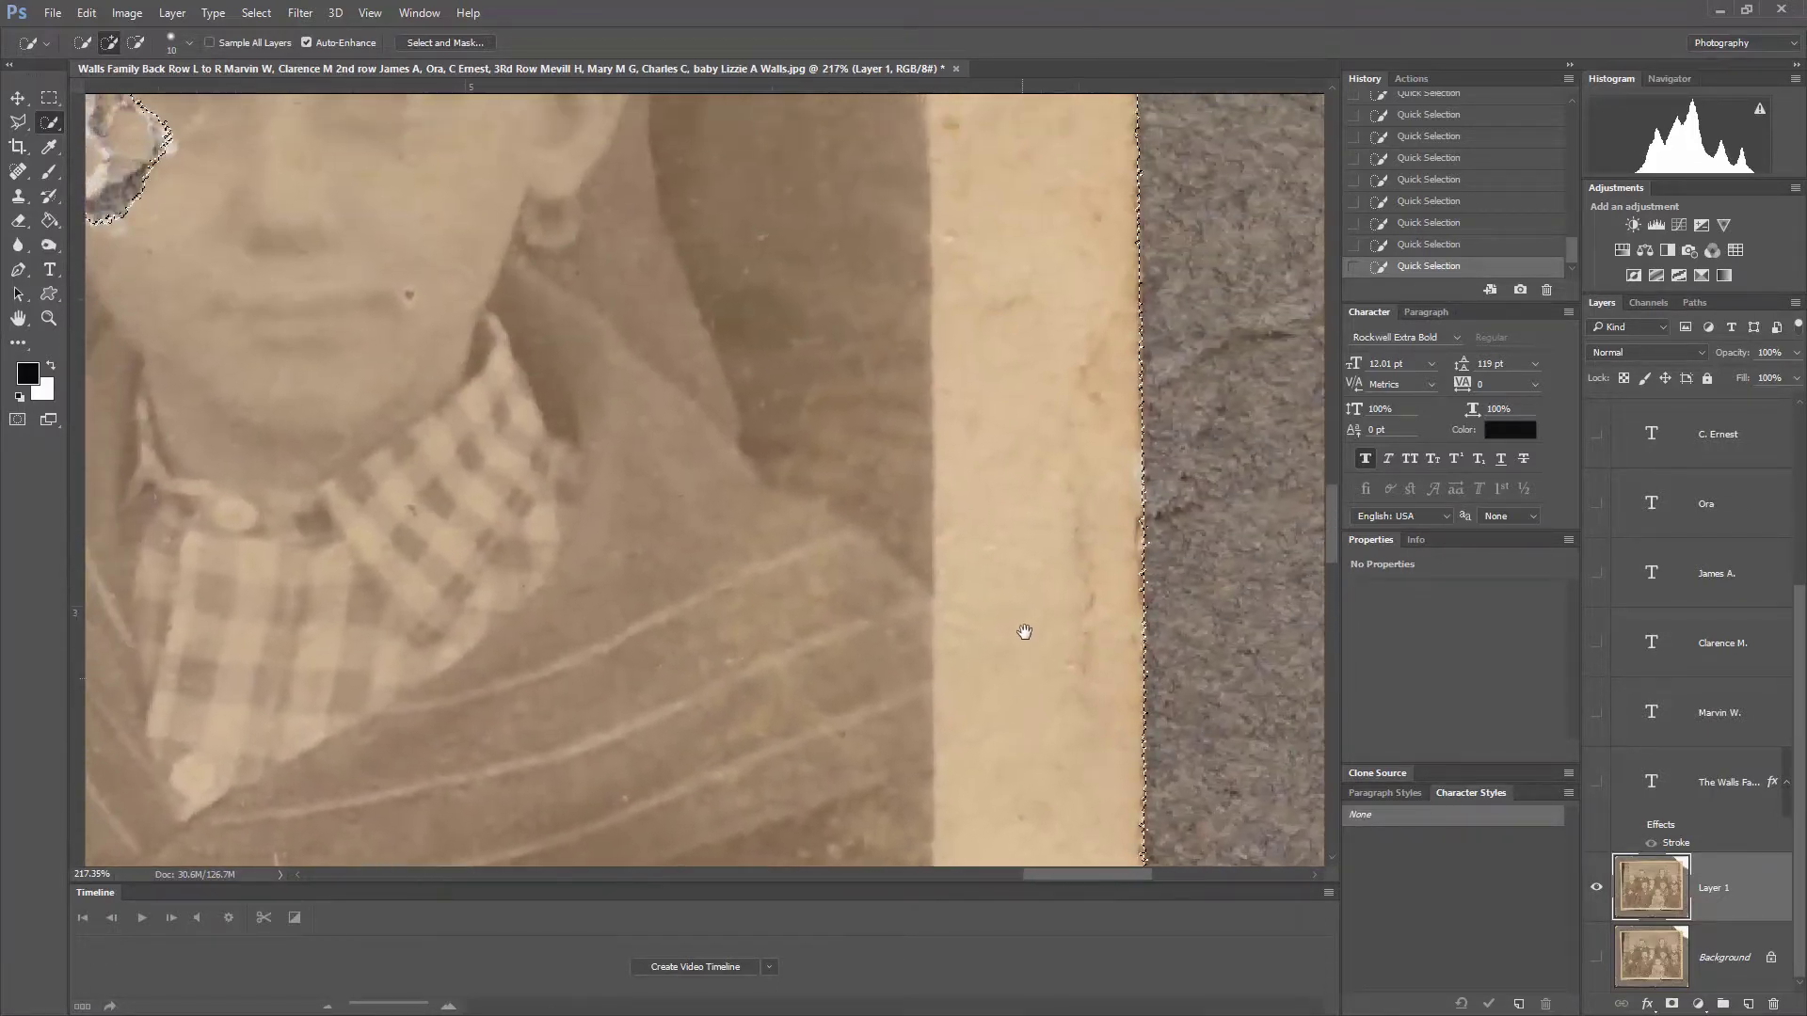
scroll(1025, 242, "up", 3)
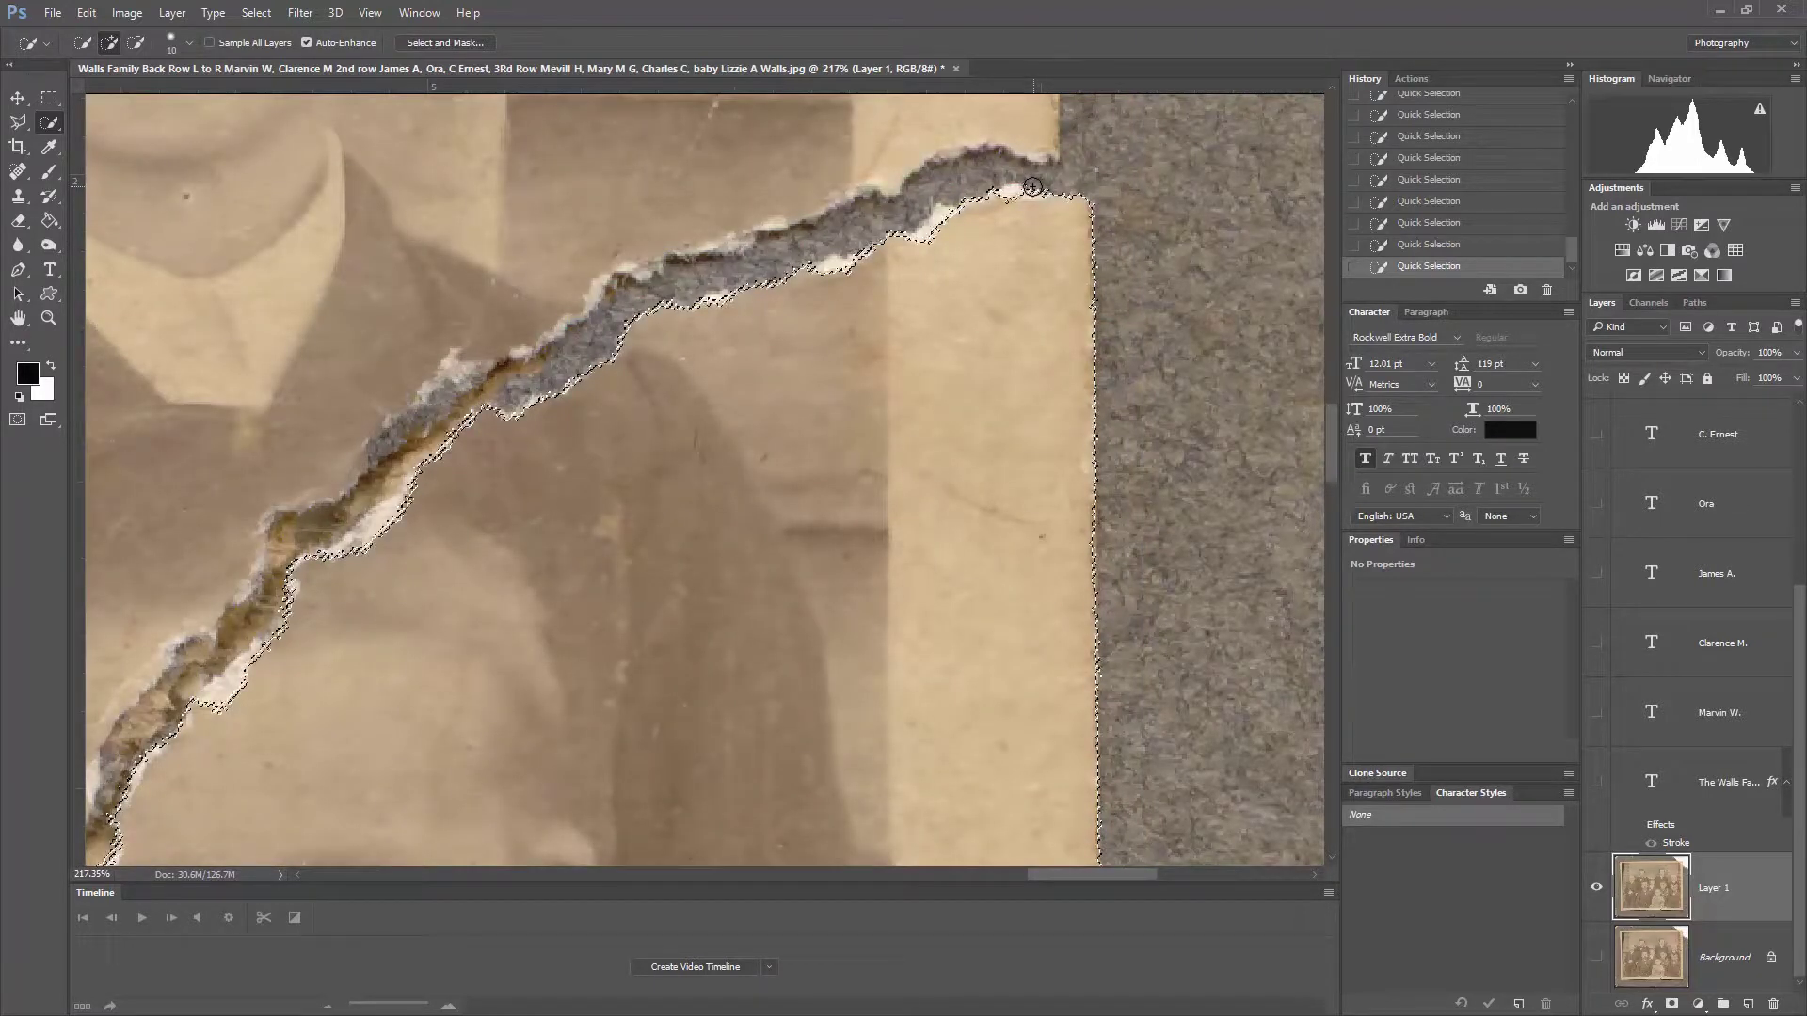
key("alt")
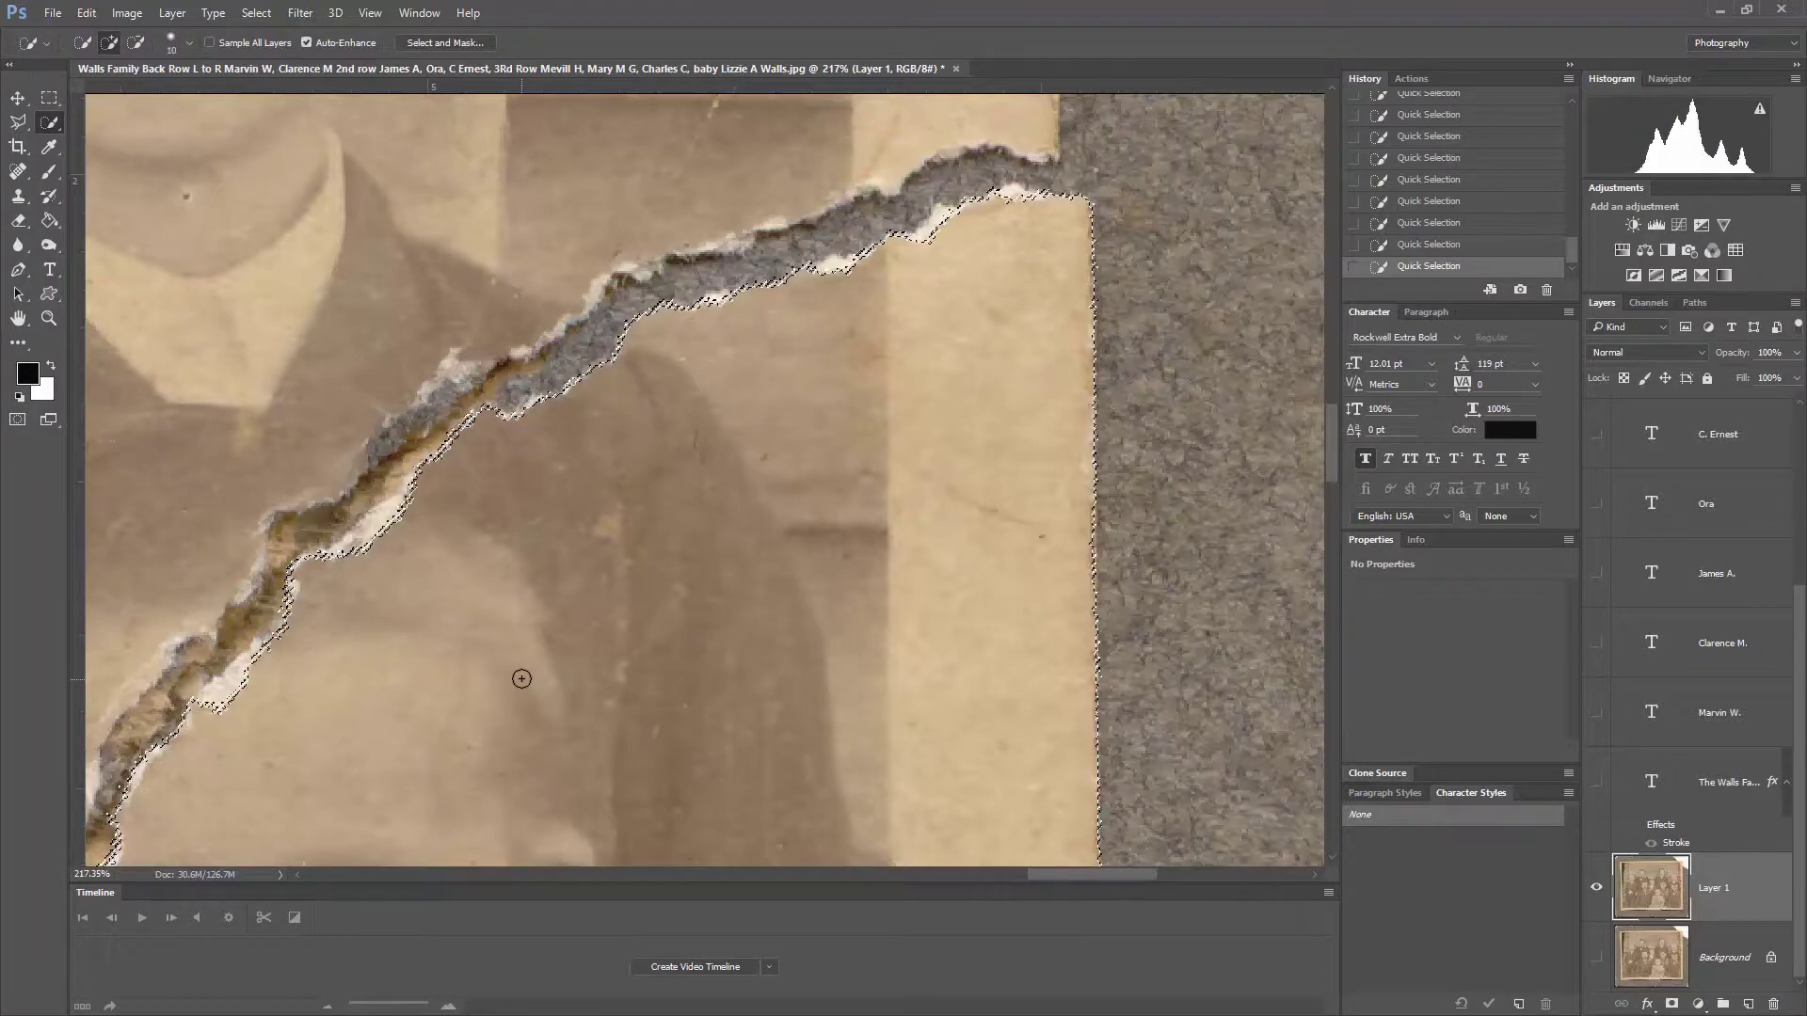
left_click(51, 320)
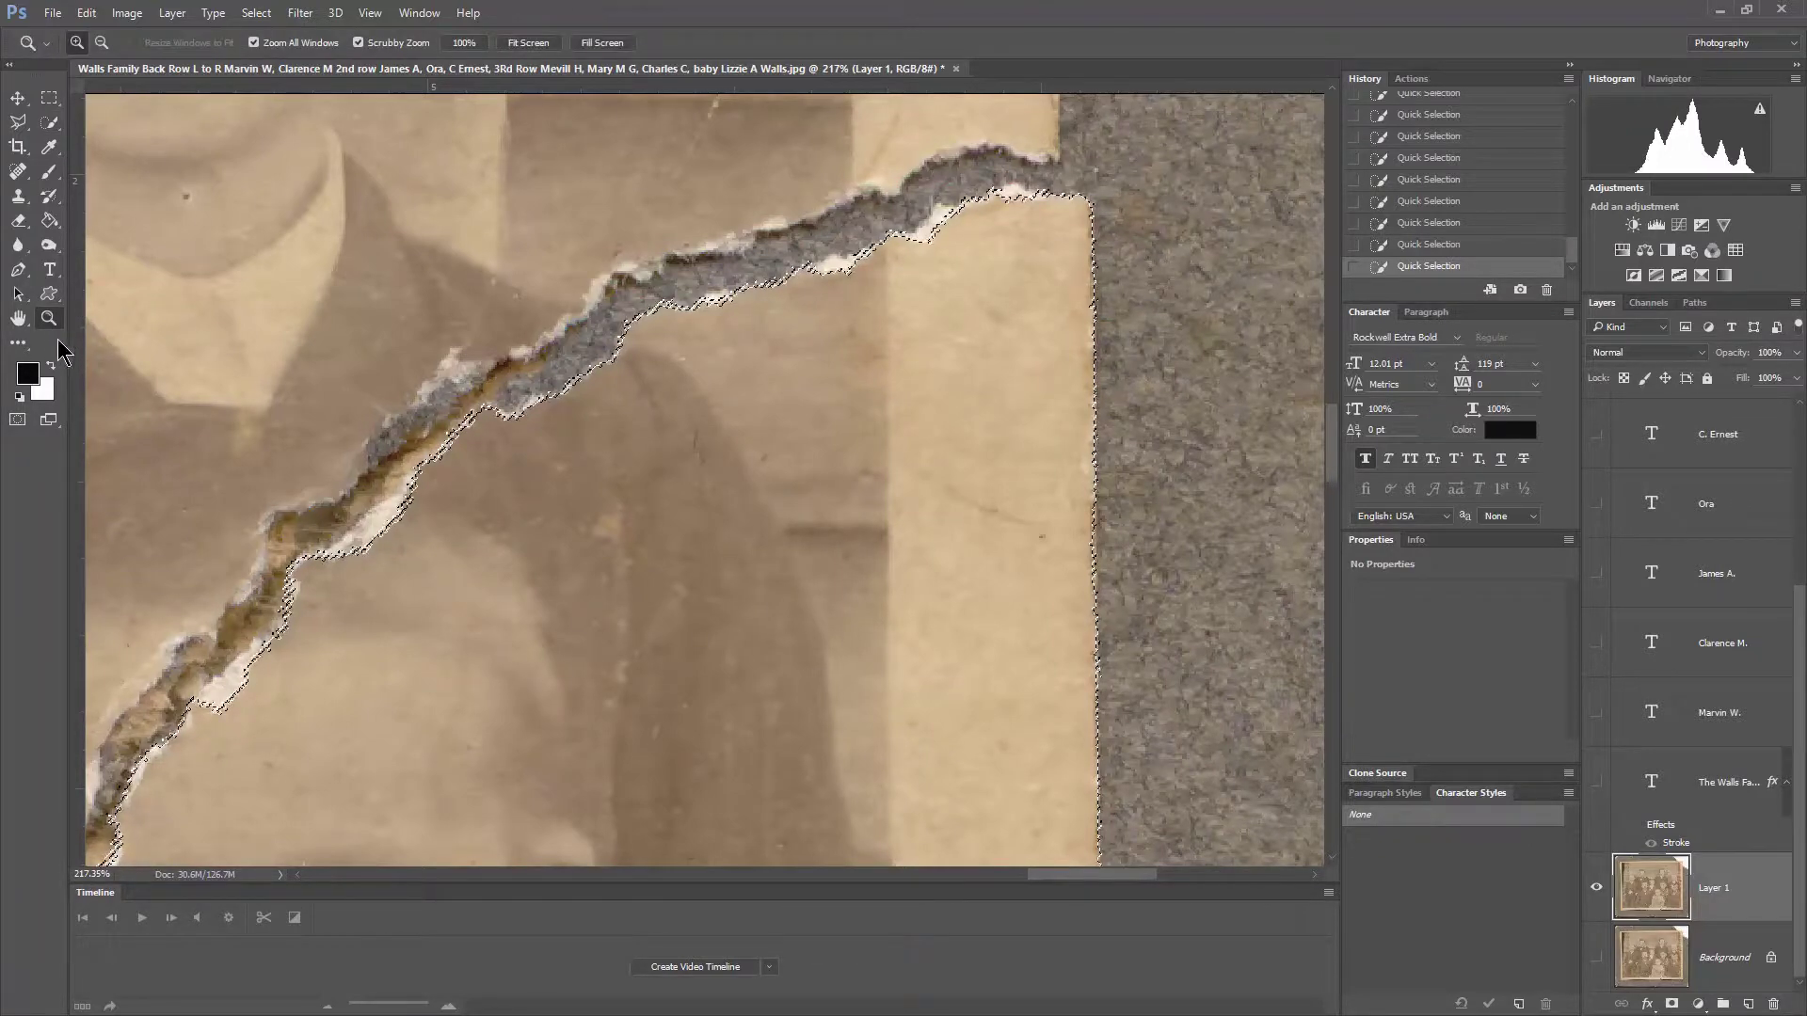
Step: Copy the selected broken piece onto its own layer and check it alone by hiding Layer 1 and showing it again
left_click(544, 45)
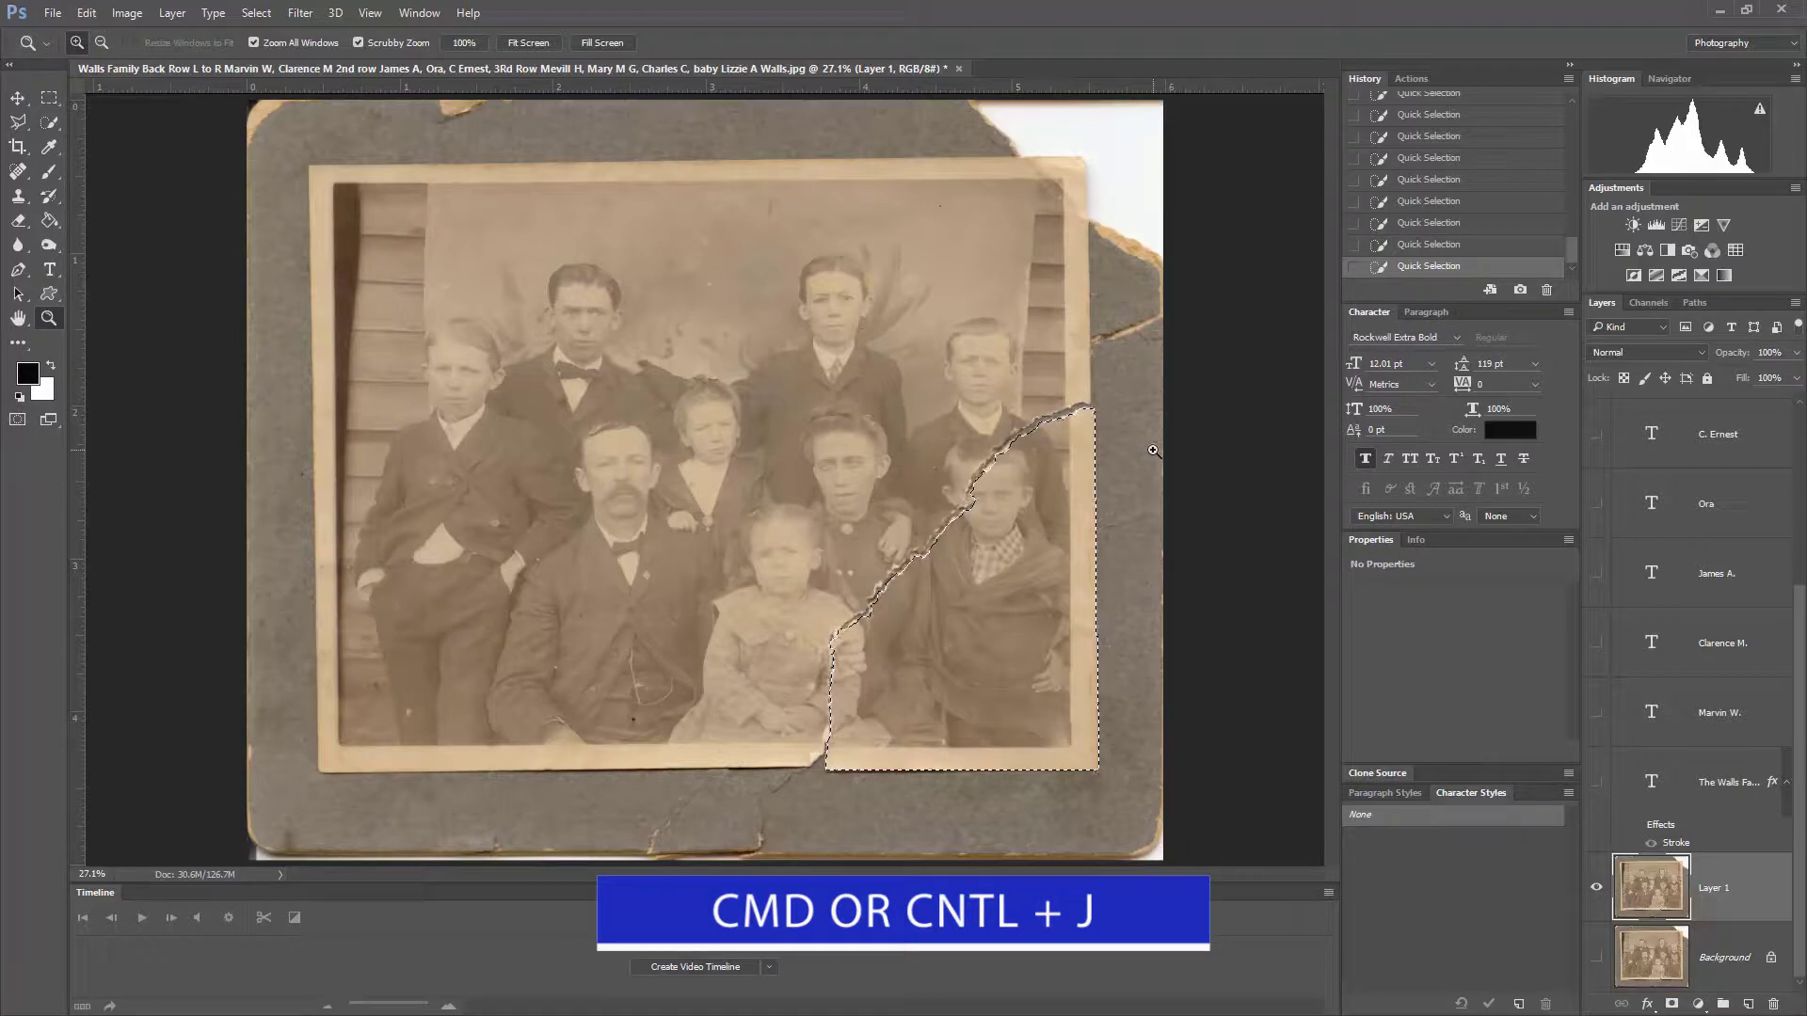
key("ctrl+j")
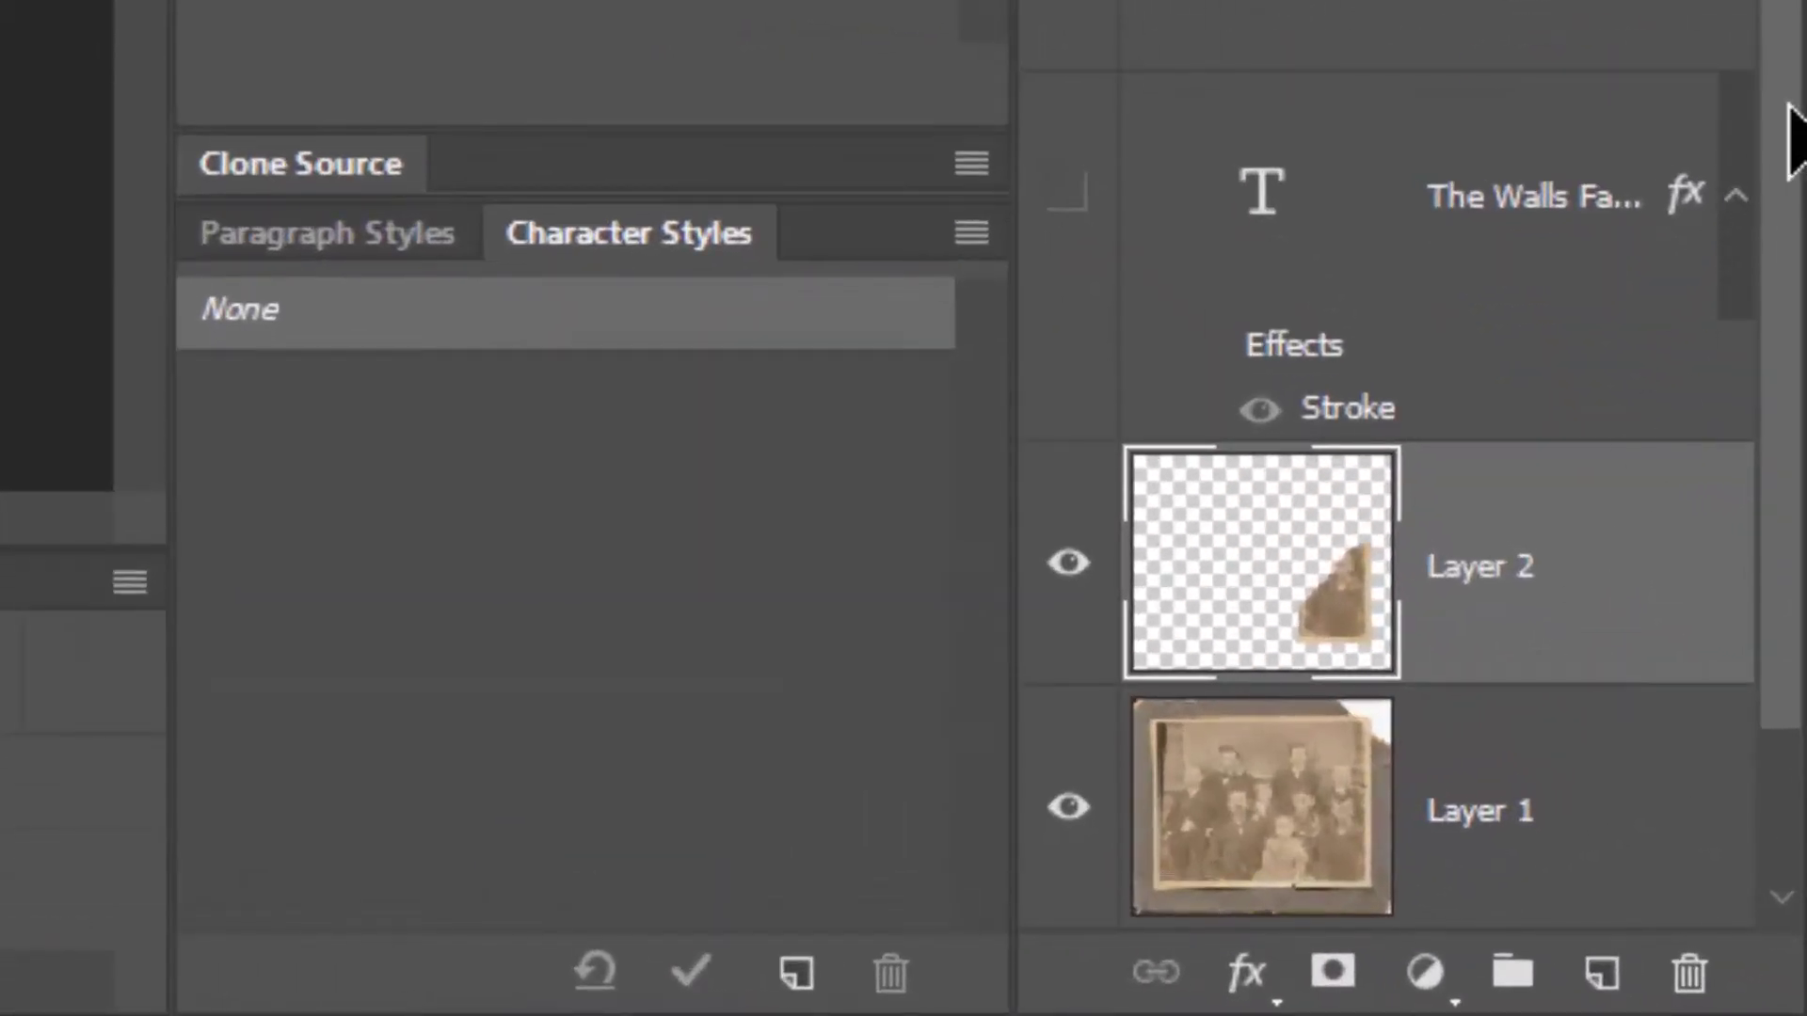
left_click_drag(1800, 271, 1801, 421)
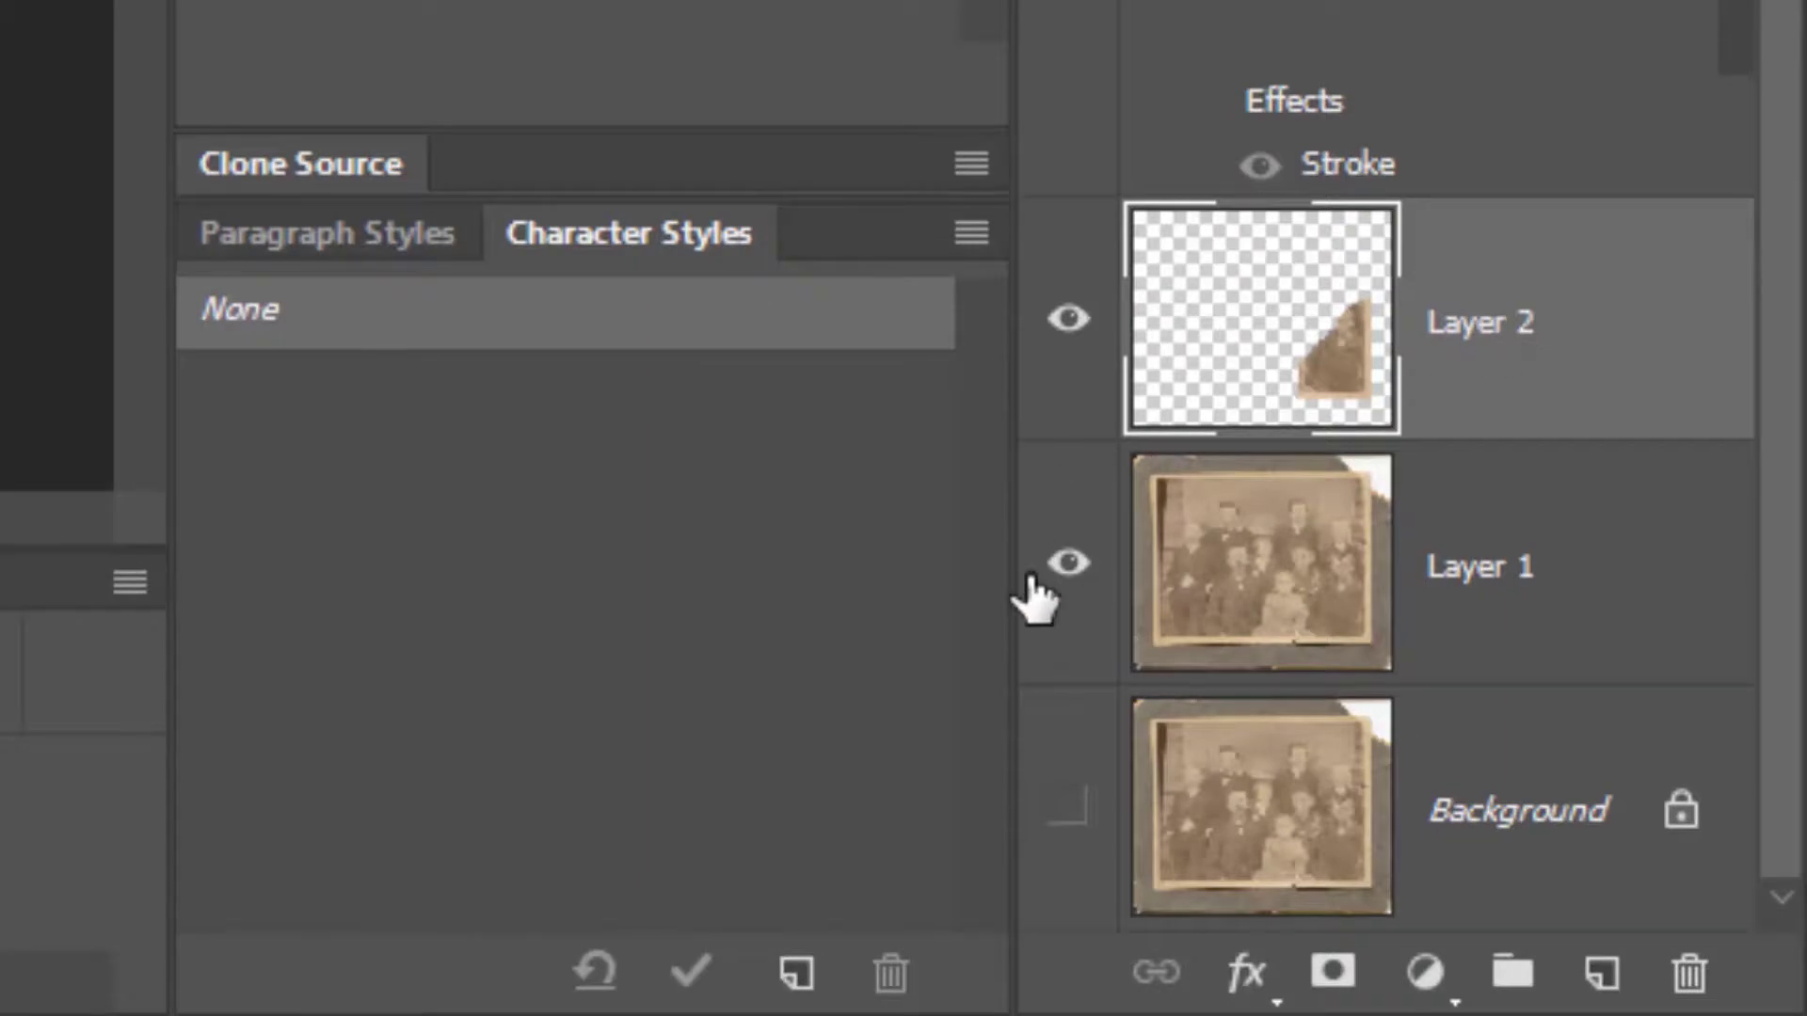
left_click(1069, 570)
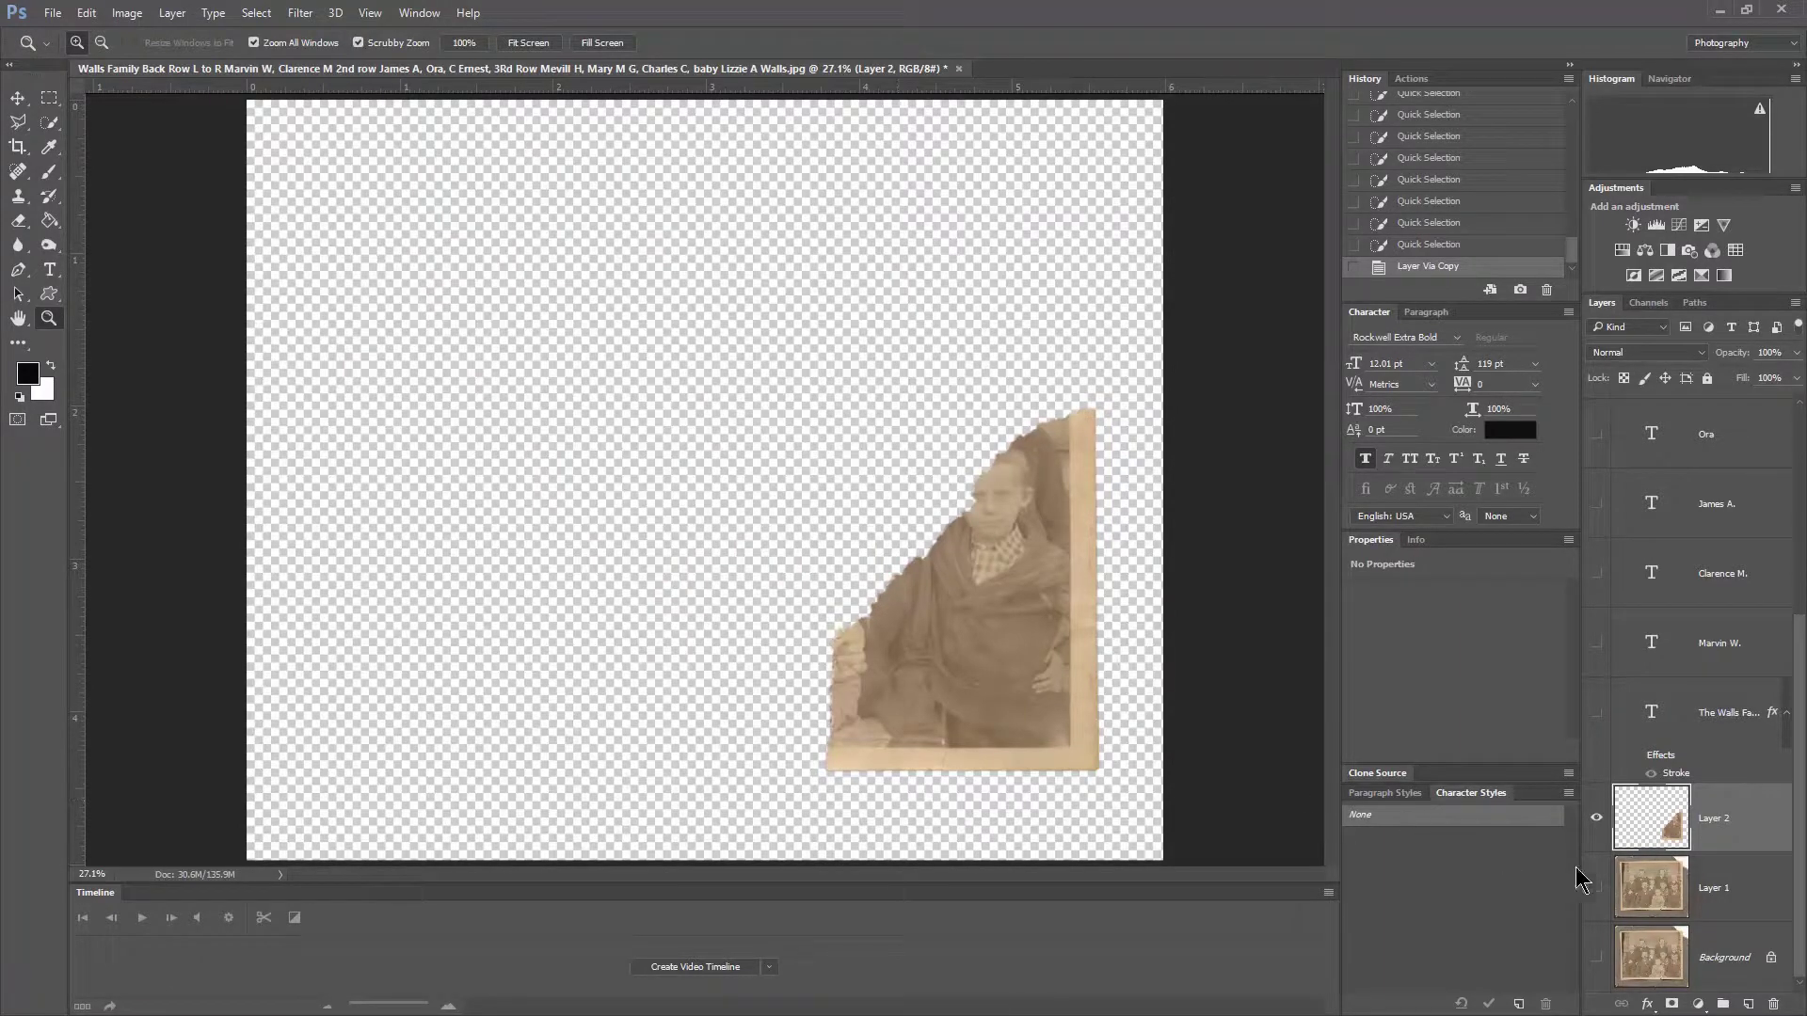
left_click(1597, 890)
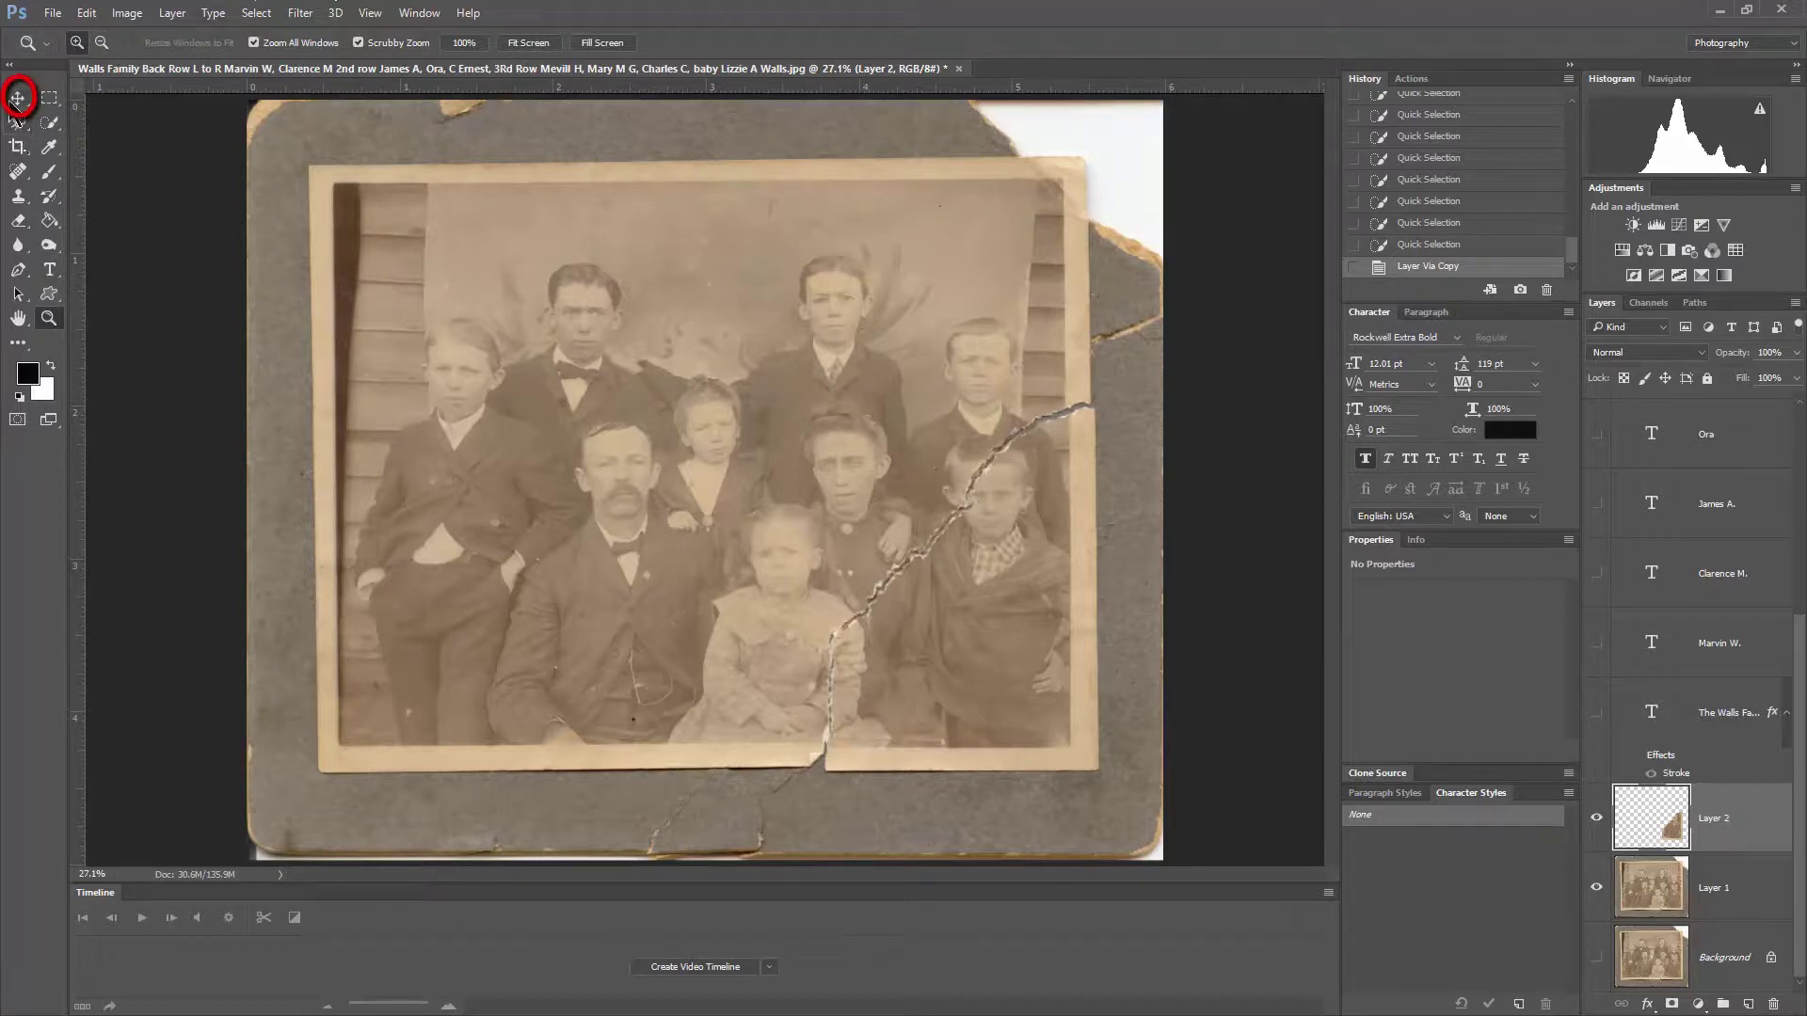
Step: Move the copied corner piece on Layer 2 up and inward to close the tear gap against the rest of the photo
left_click(17, 98)
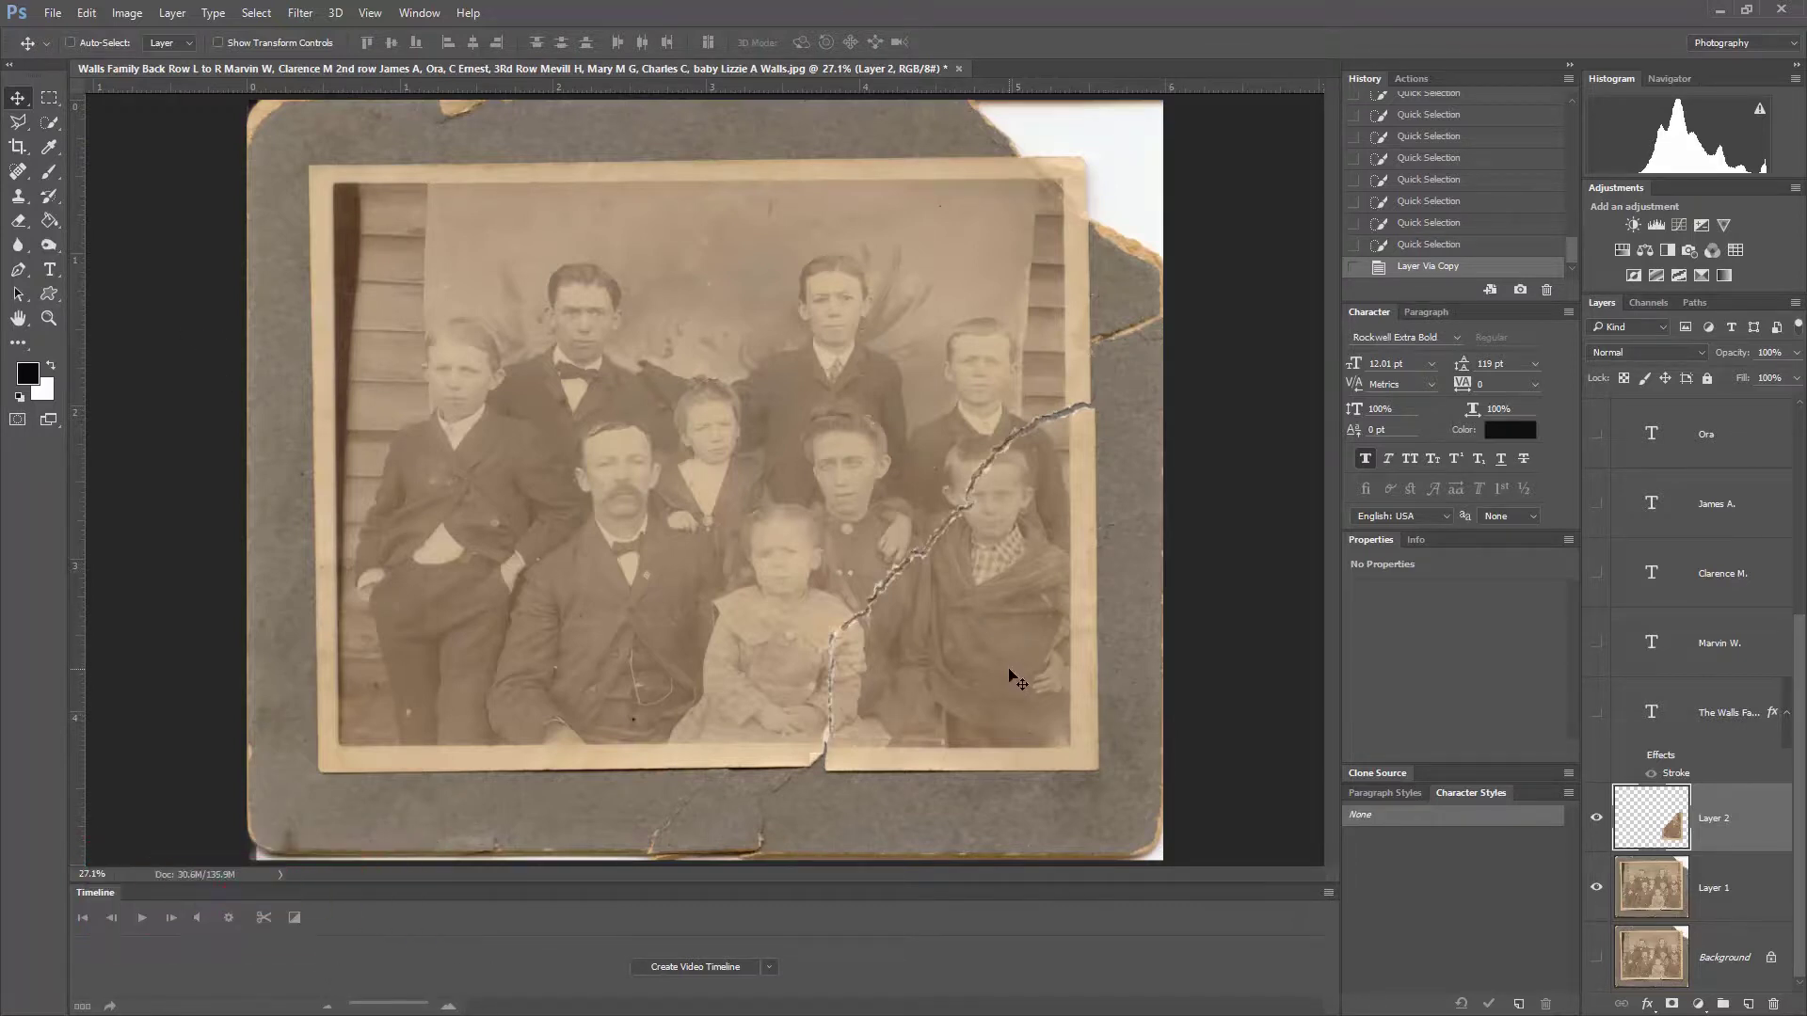
left_click_drag(1018, 679, 972, 665)
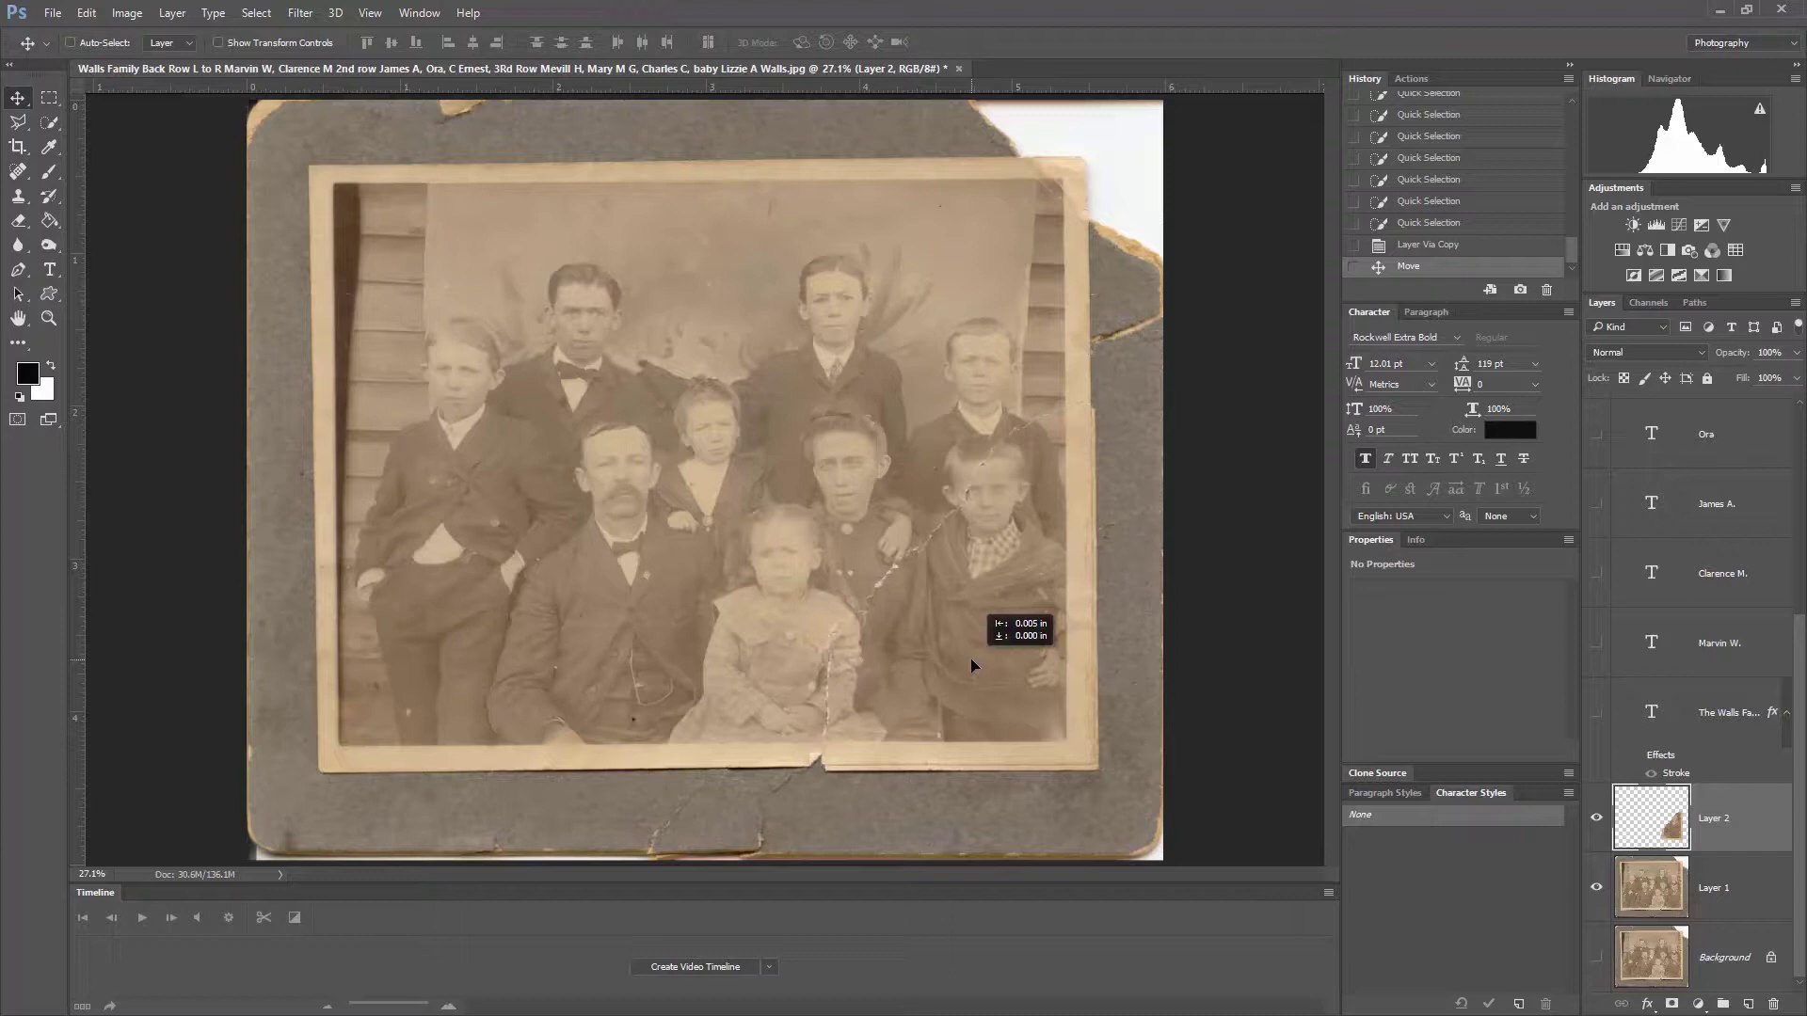
mouse_move(972, 665)
left_mouse_down()
mouse_move(1033, 714)
mouse_move(972, 665)
left_mouse_up()
Step: Fine-tune the corner piece's position so its torn edge lines up across the boy's face and below the woman's hand
left_click(48, 318)
left_click(927, 559)
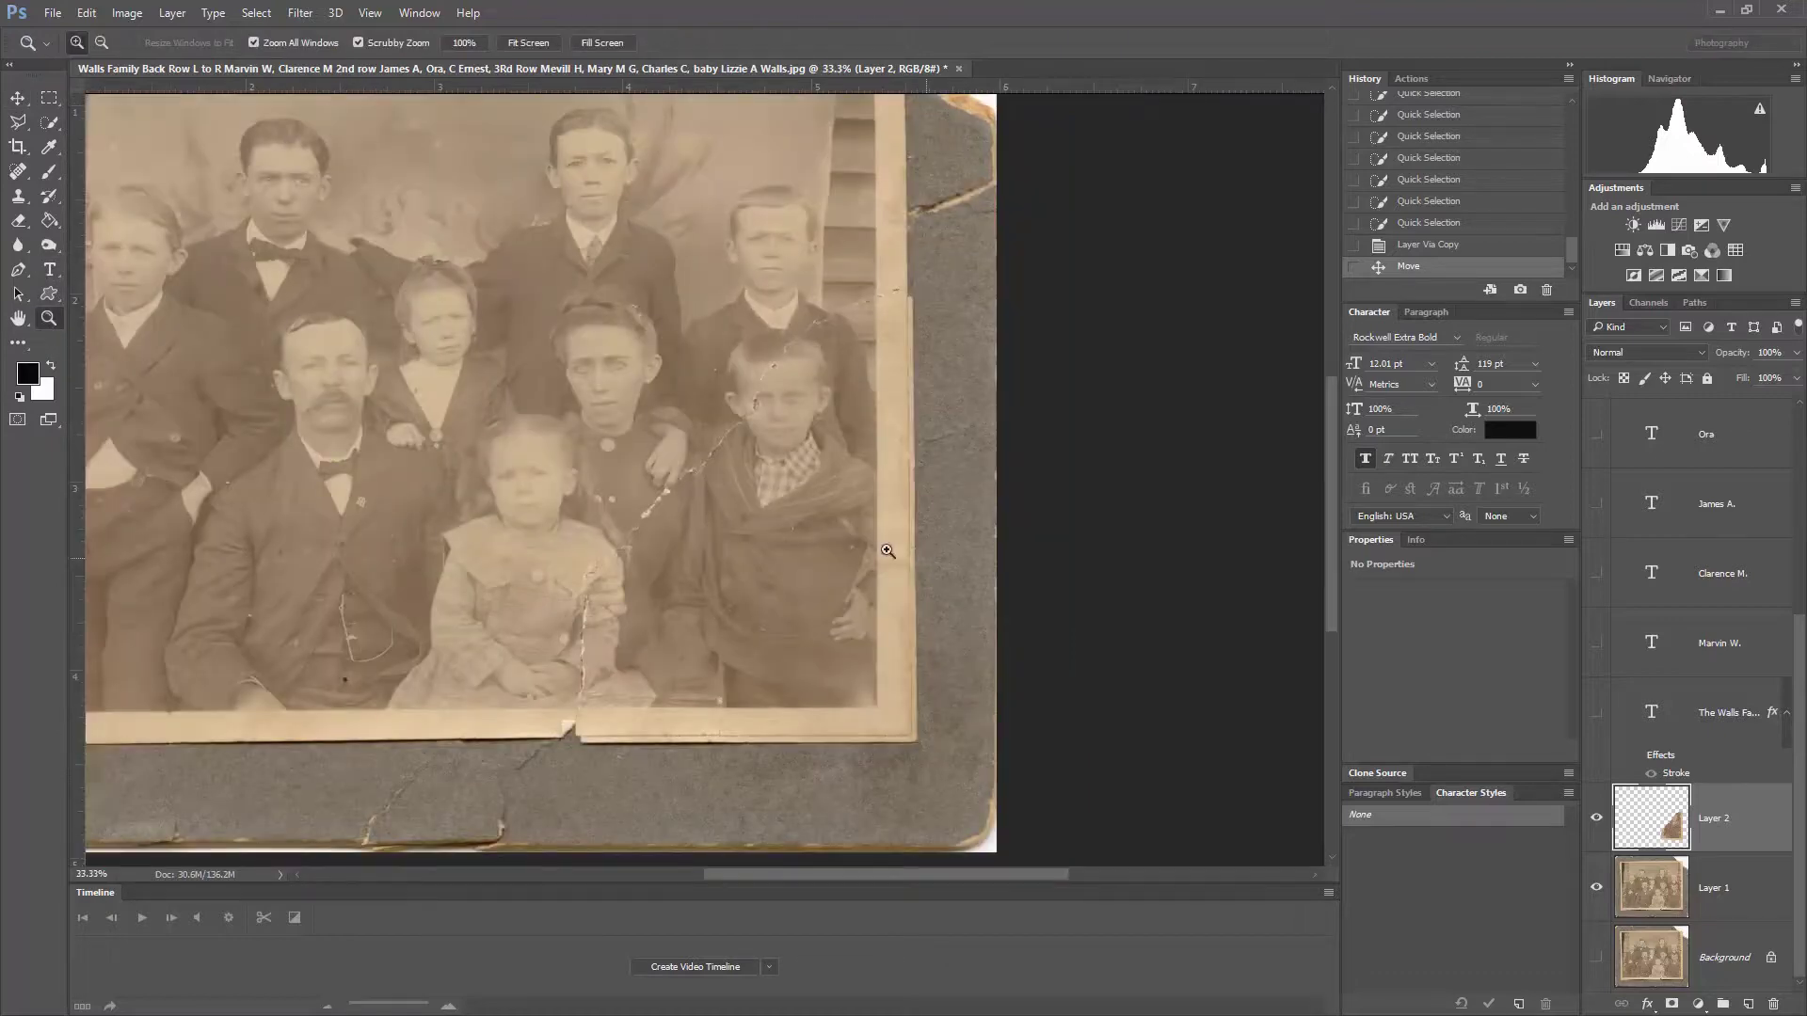
left_click(701, 482)
left_click(663, 476)
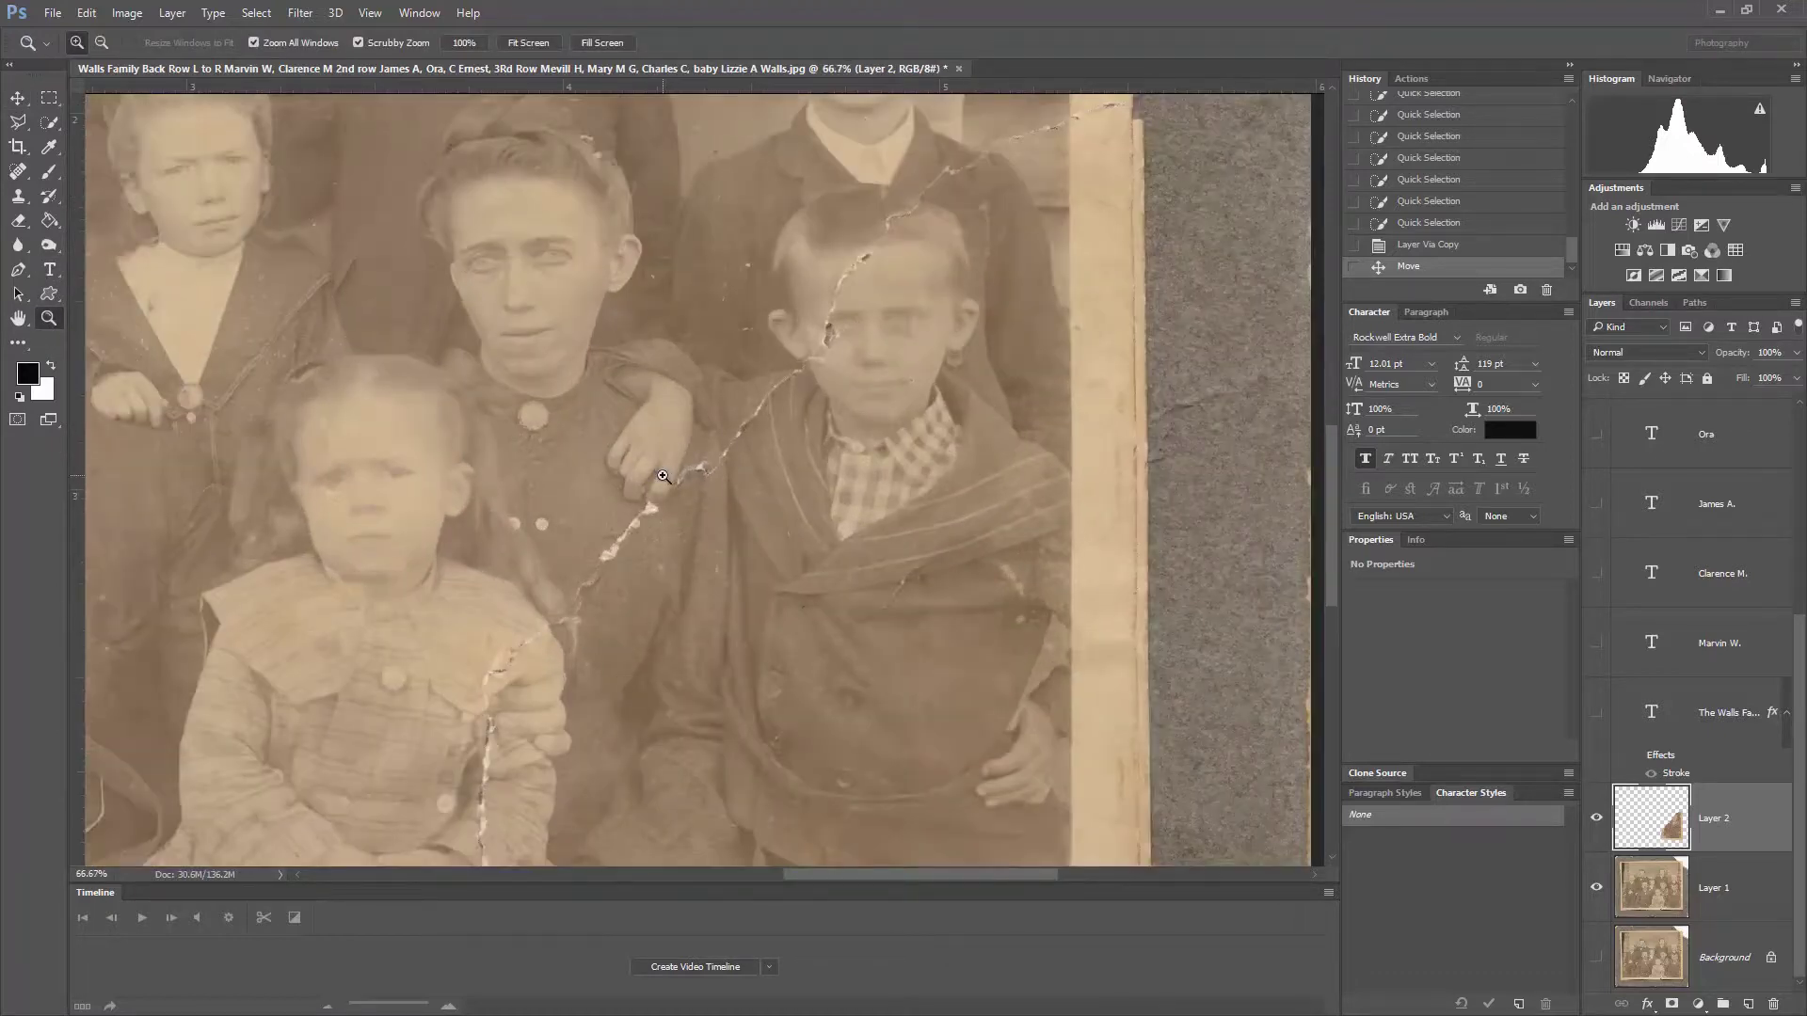
left_click(662, 476)
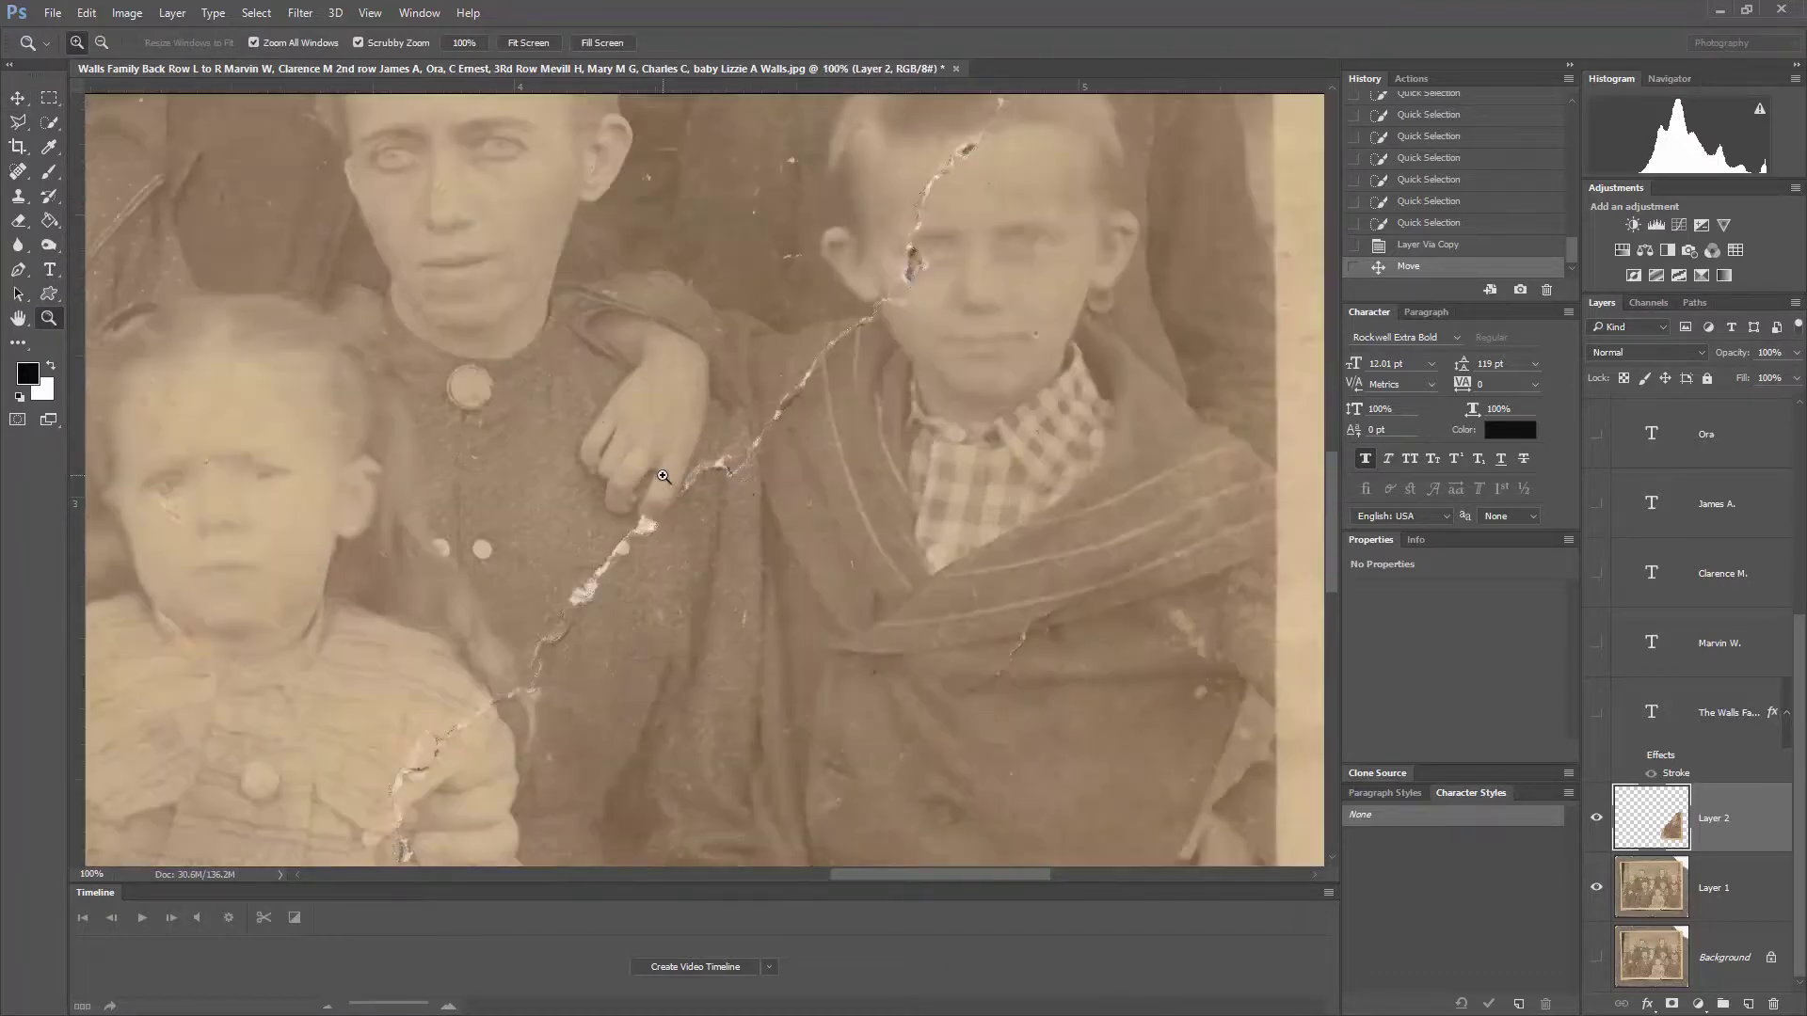
left_click(21, 99)
left_click_drag(913, 496, 912, 496)
scroll(1333, 524, "up", 5)
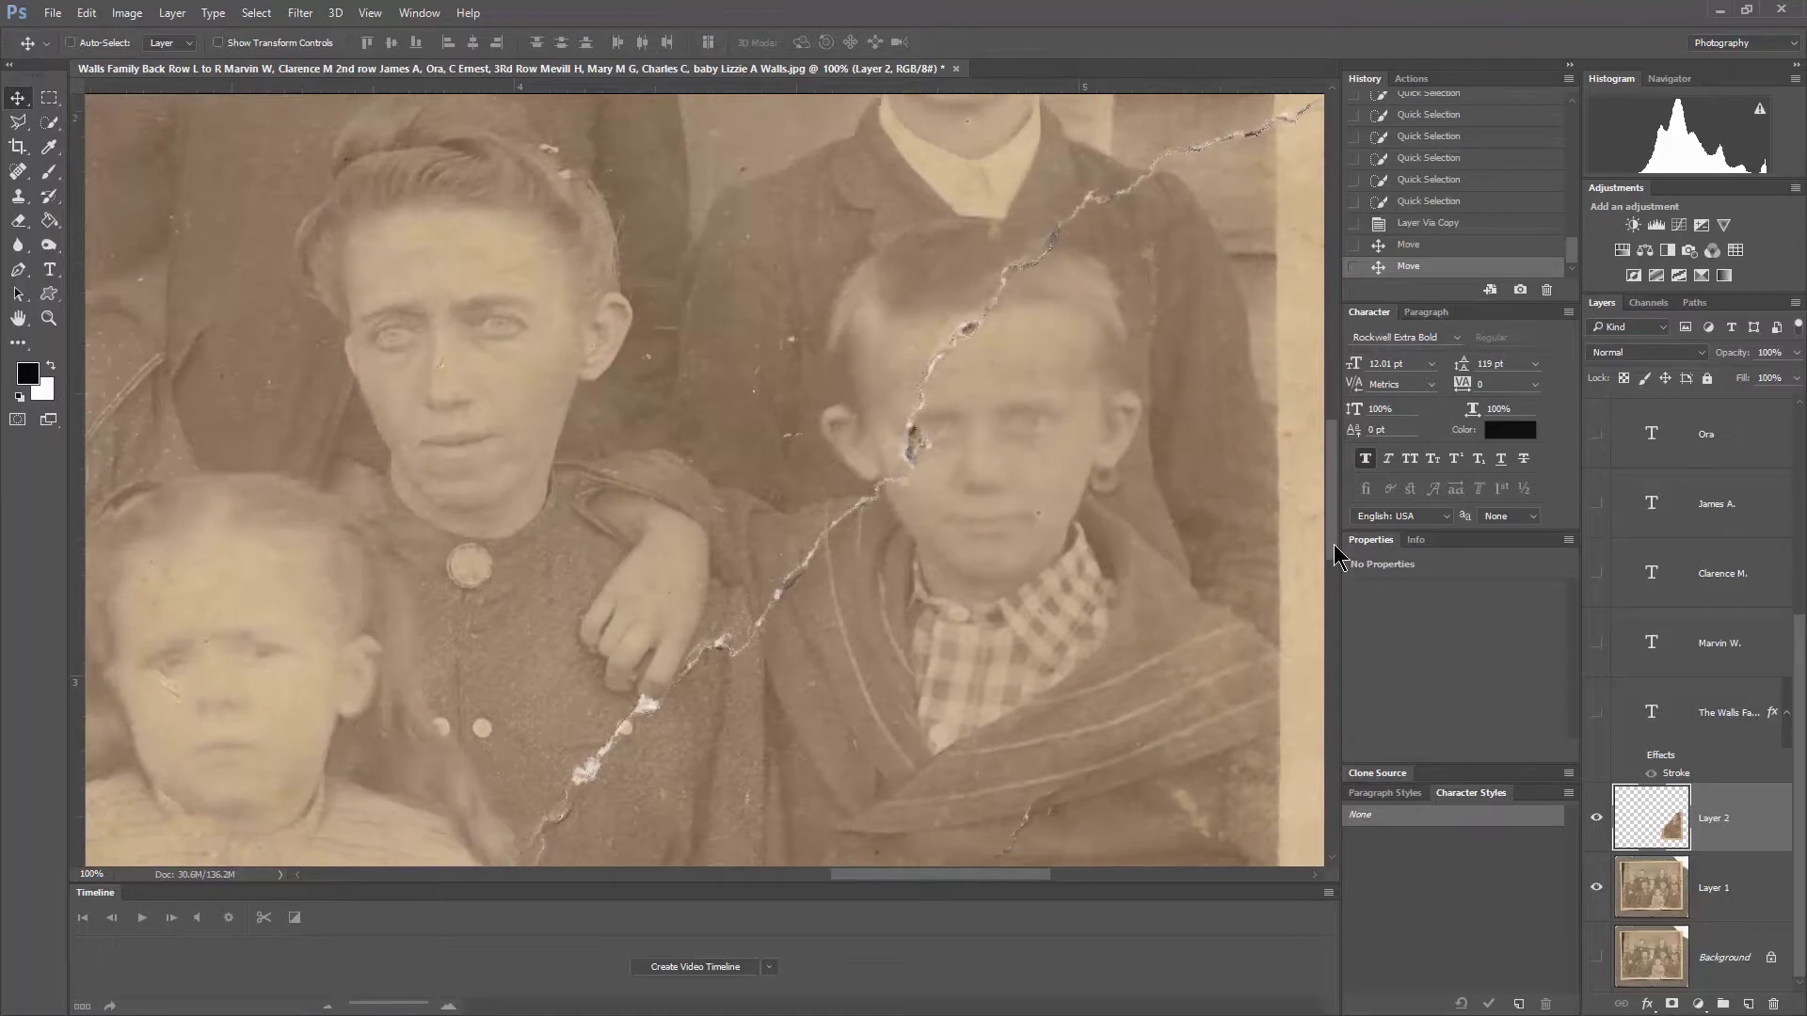
left_click(48, 320)
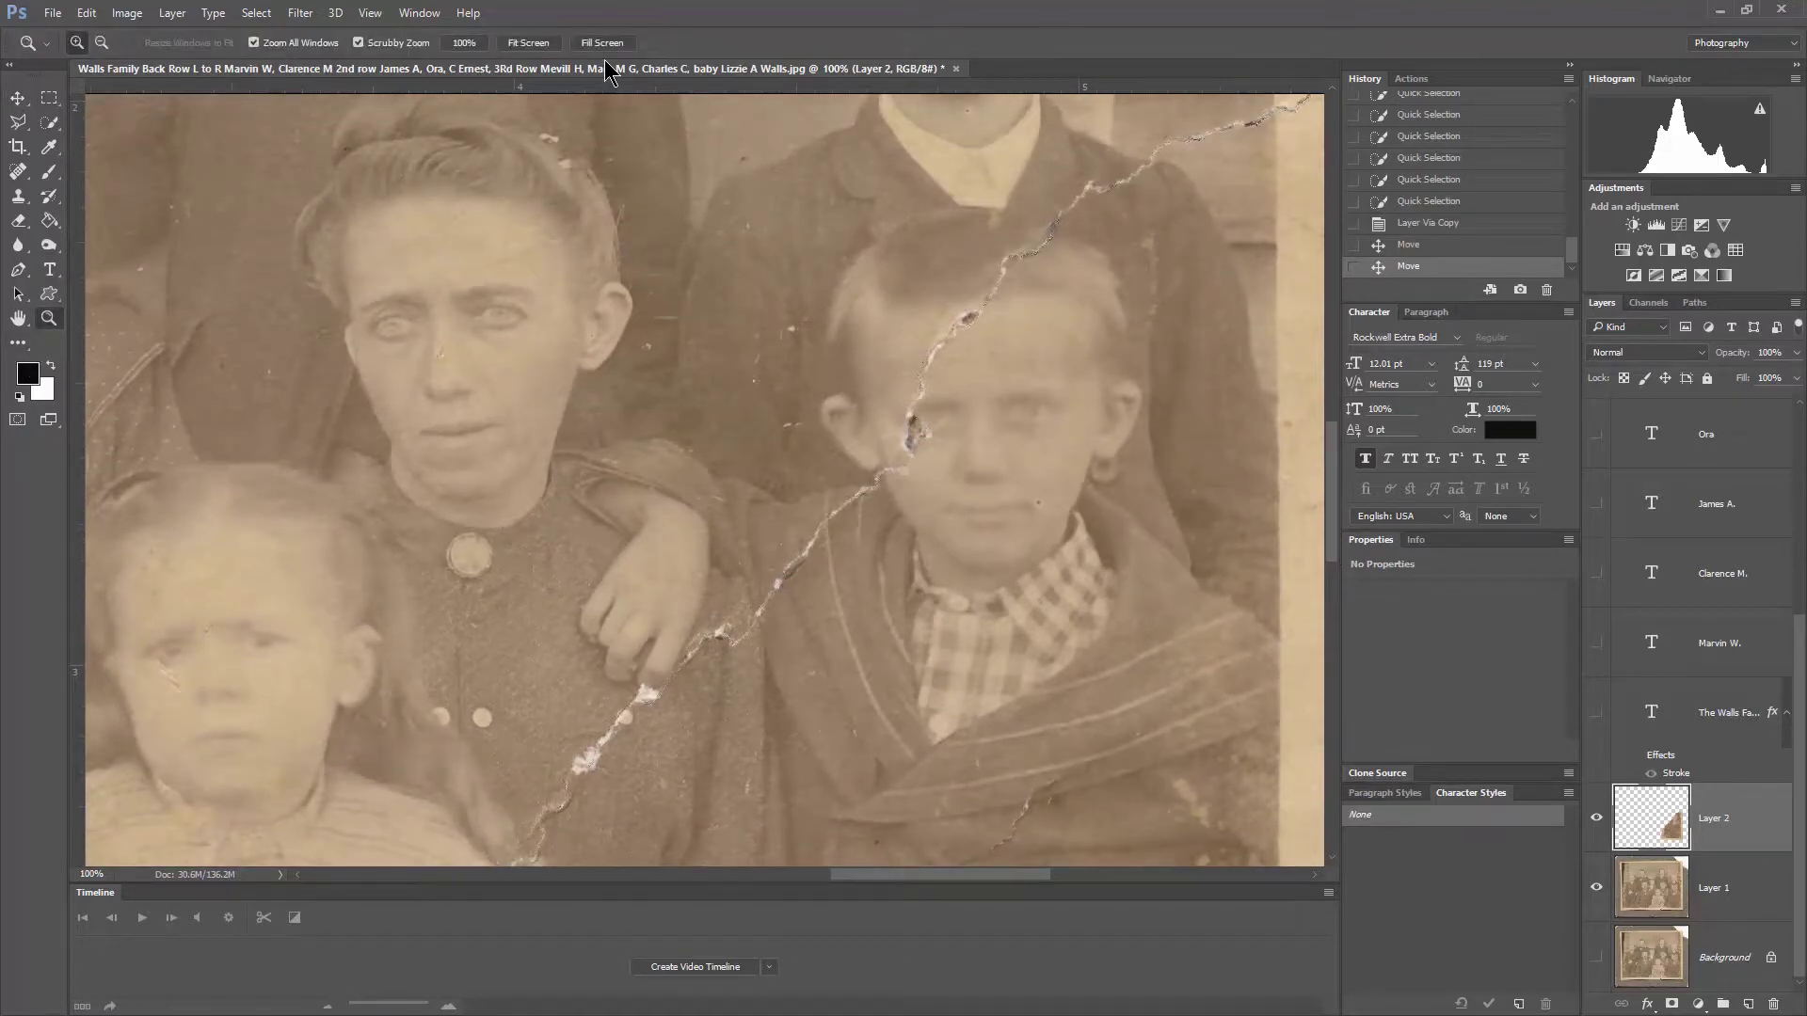
left_click(528, 44)
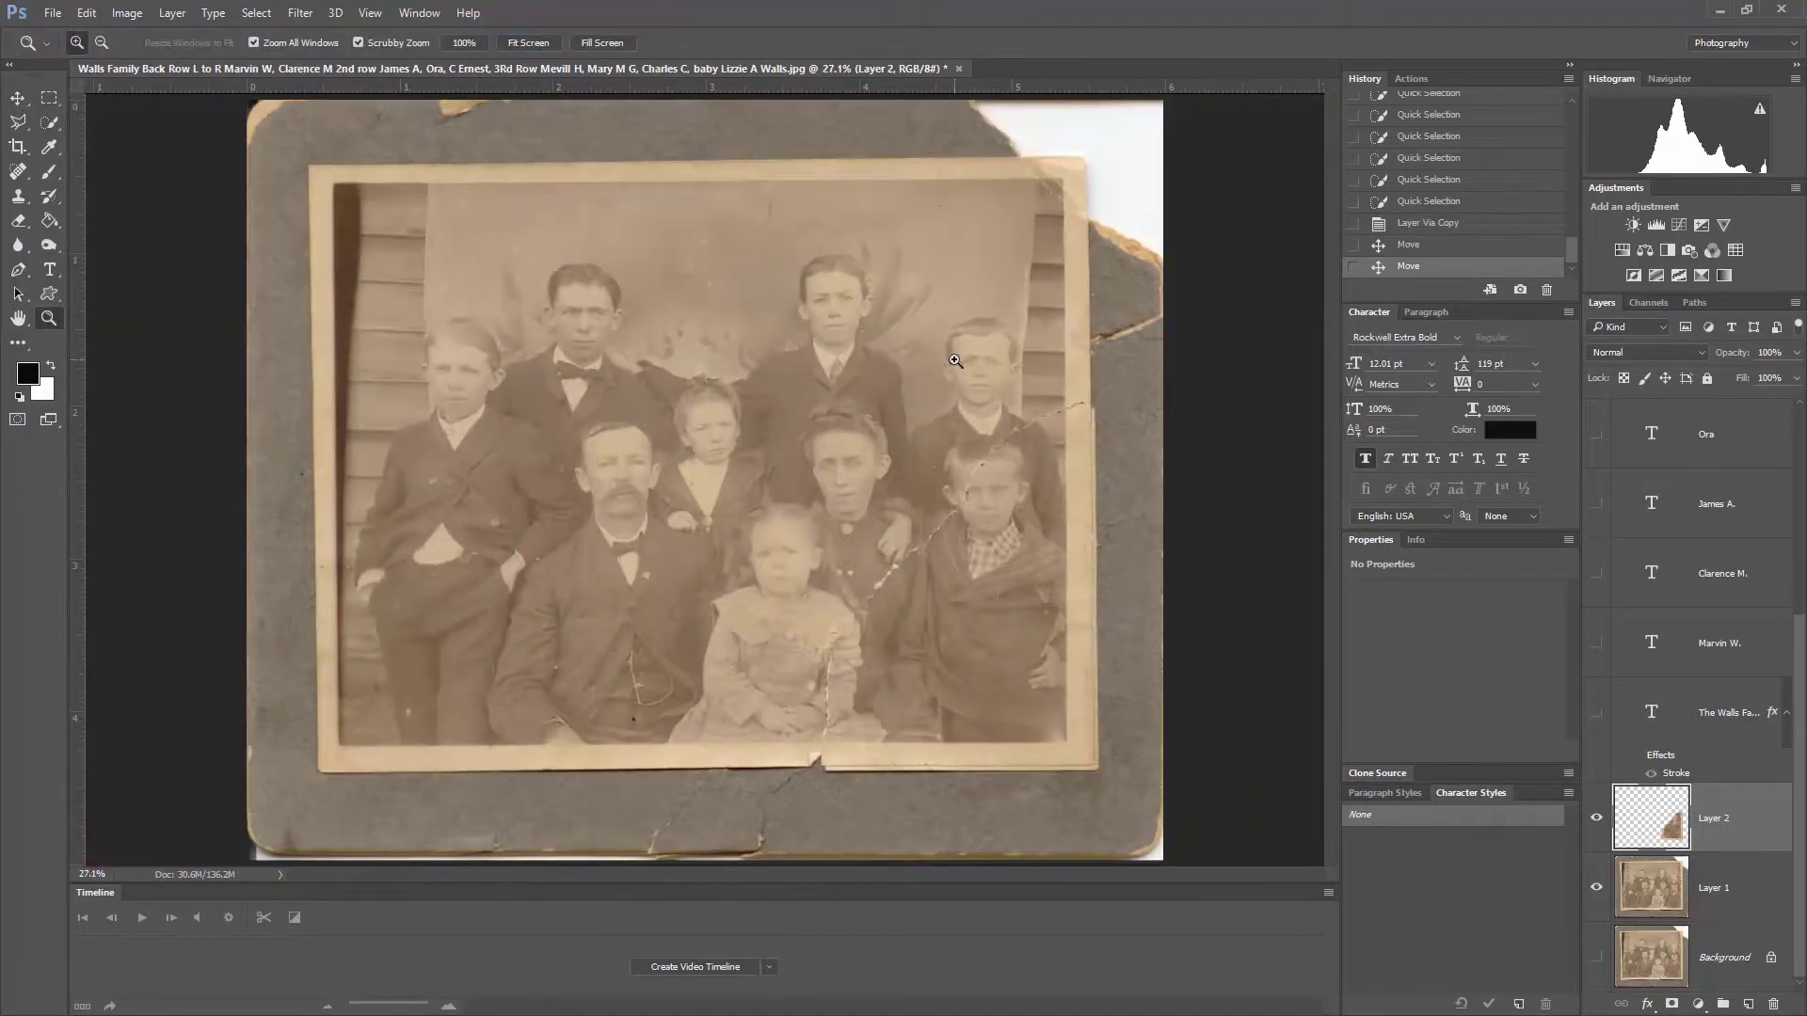
key("j")
left_click(955, 360)
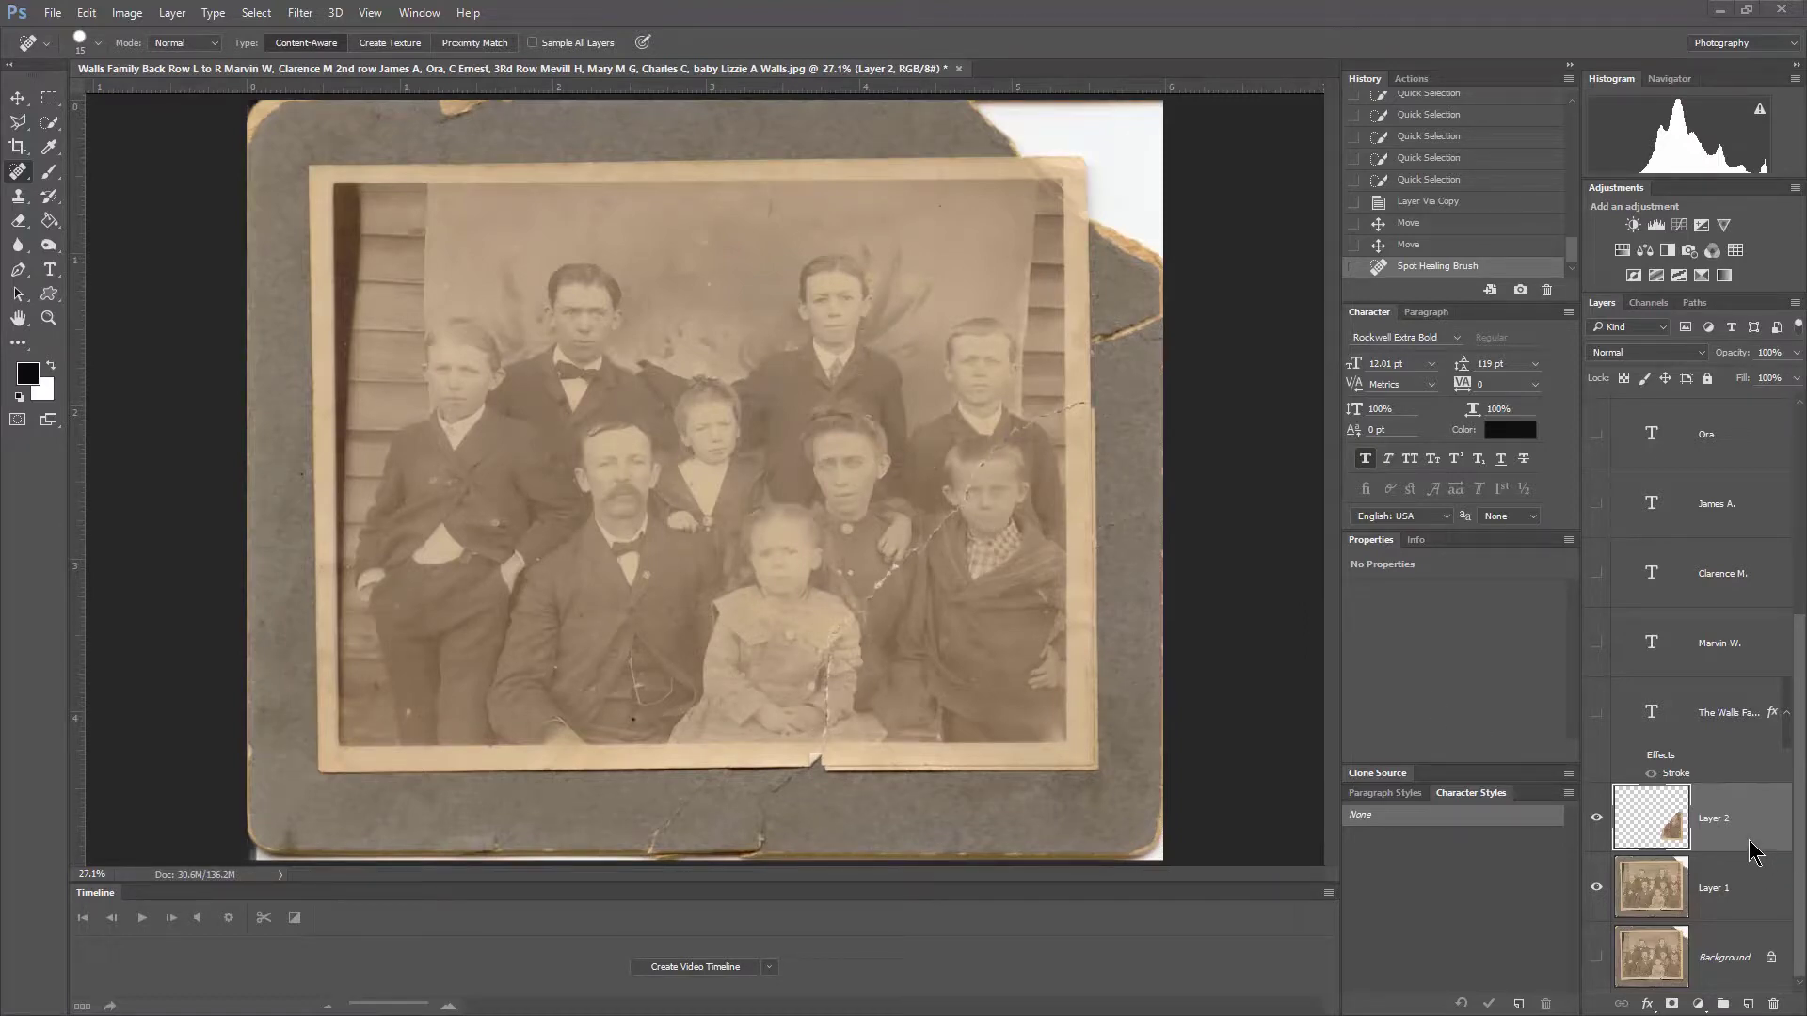
Step: Duplicate Layer 2 and rename the lower of the two corner layers as Original Corner
left_click_drag(1746, 891, 1748, 1000)
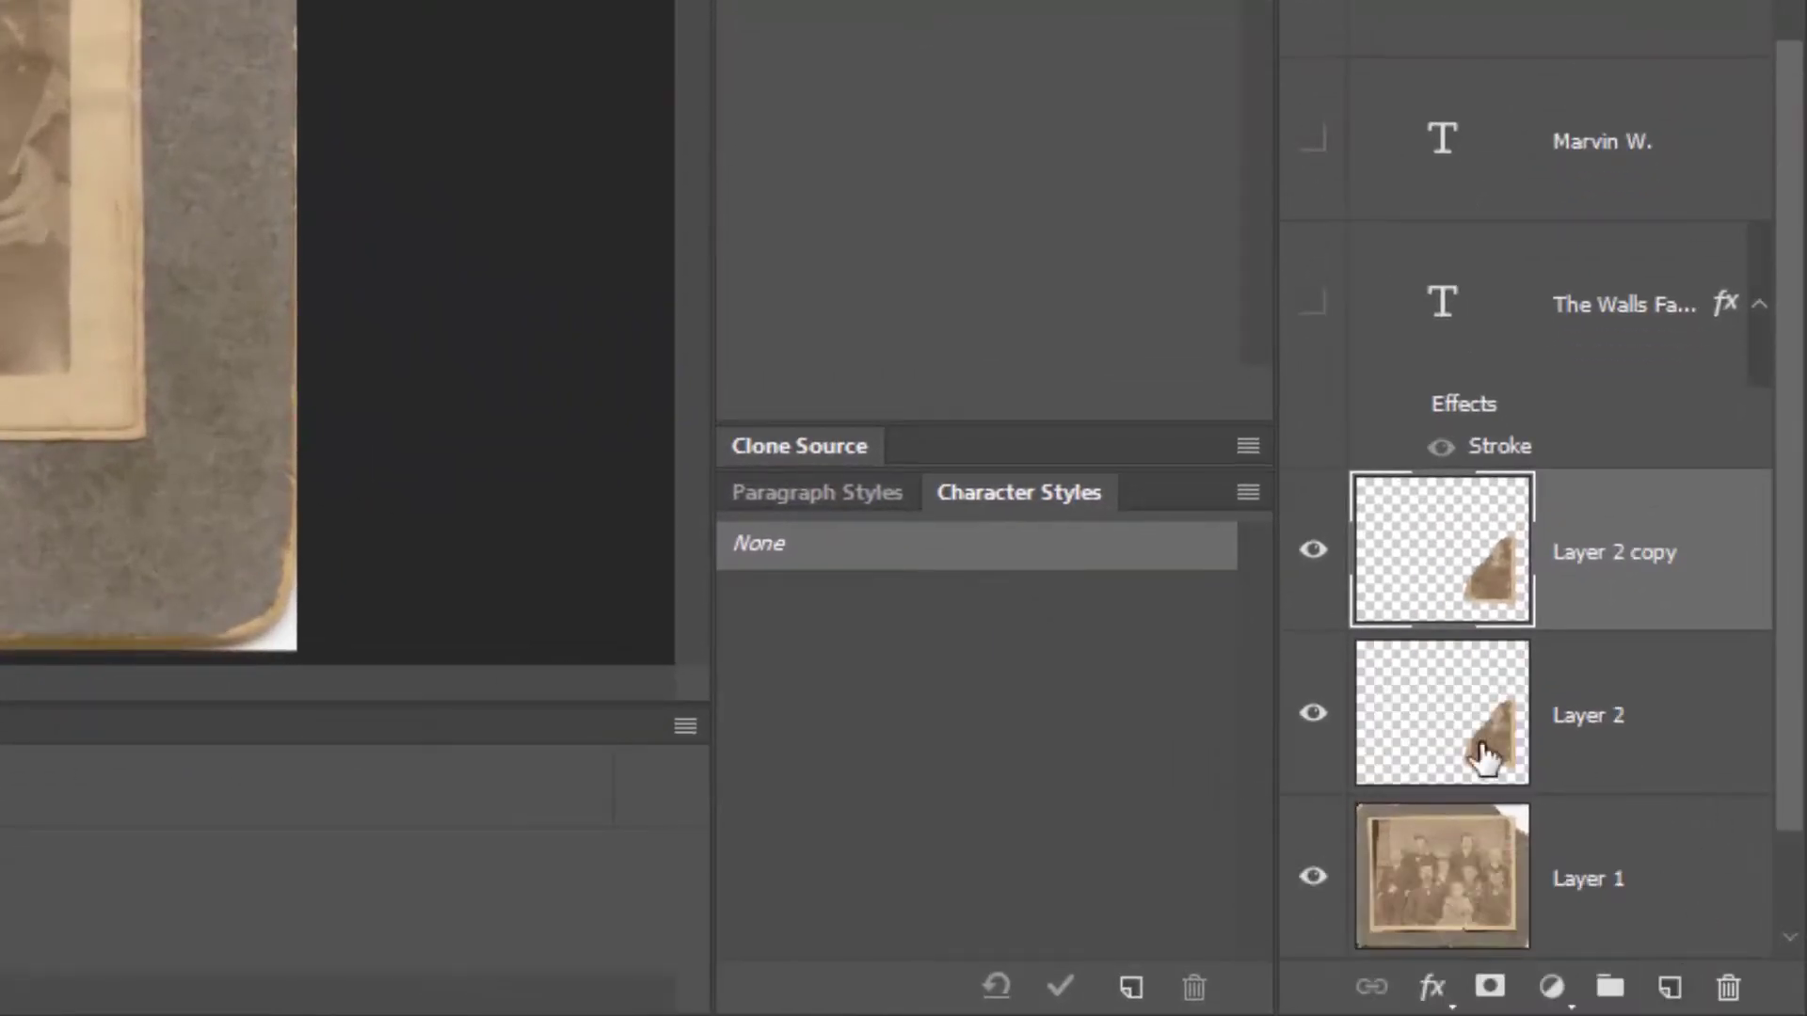
double_click(1605, 717)
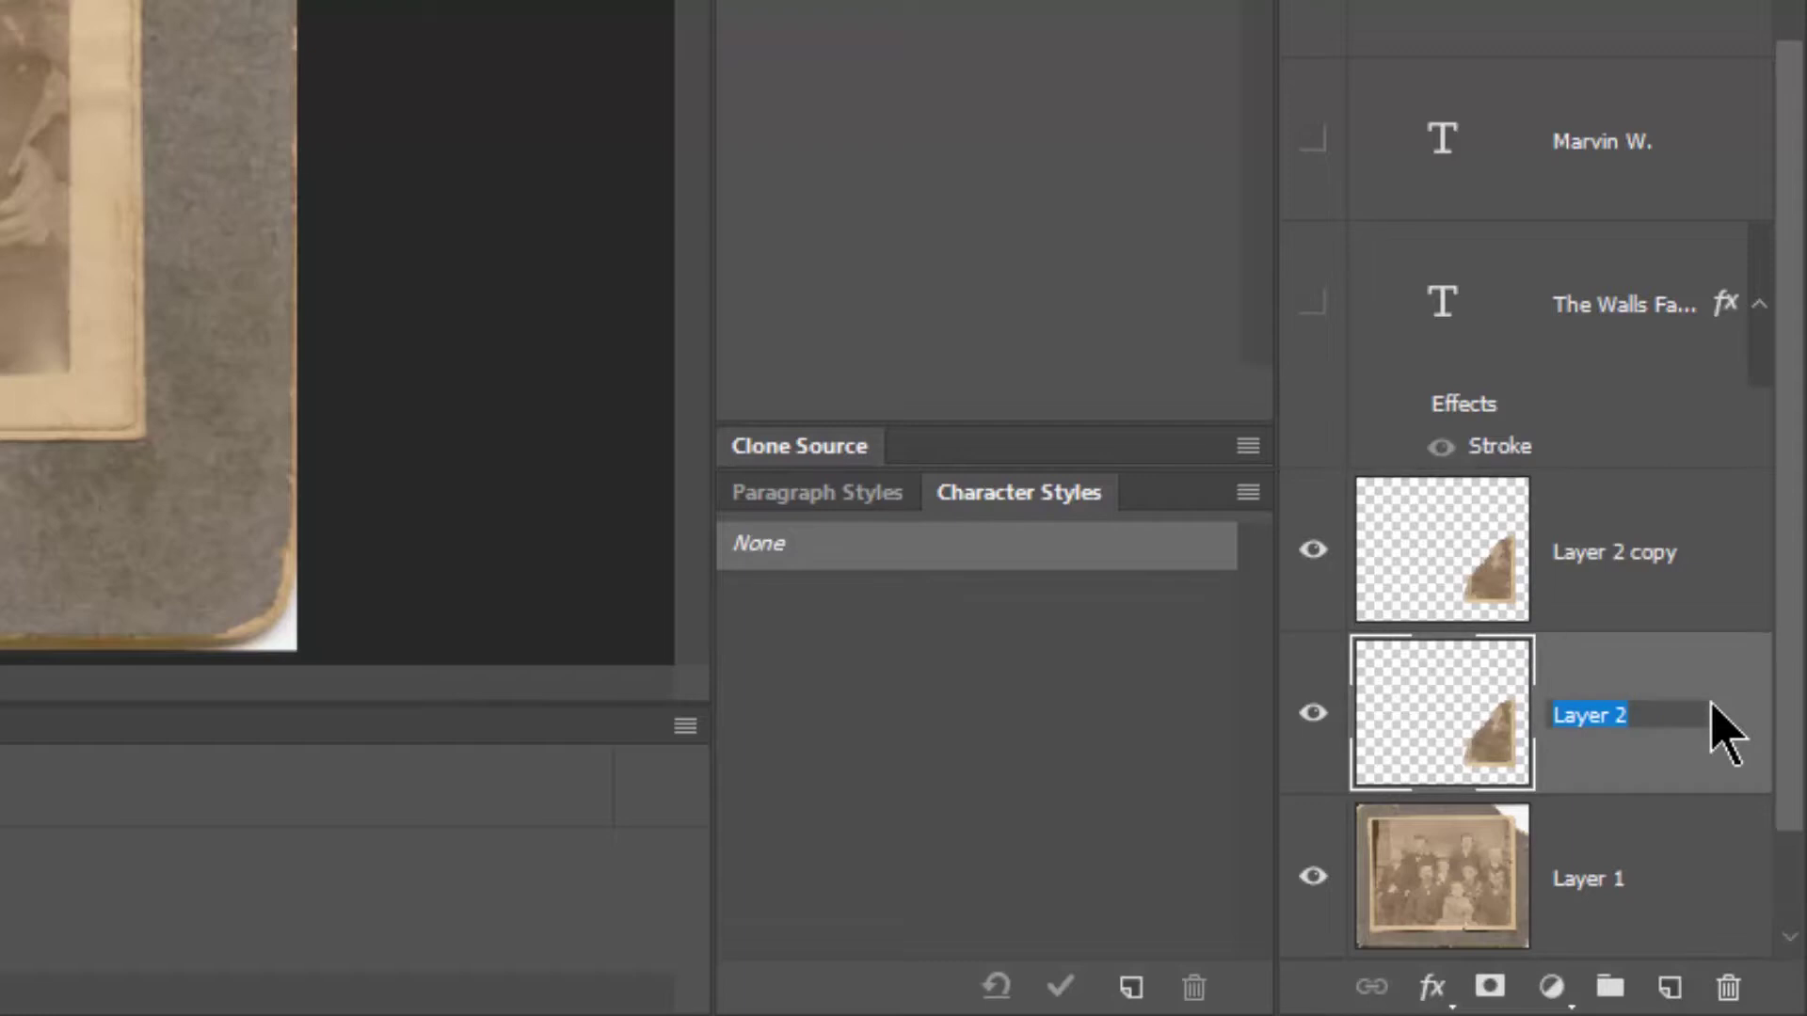
type("Original Corner")
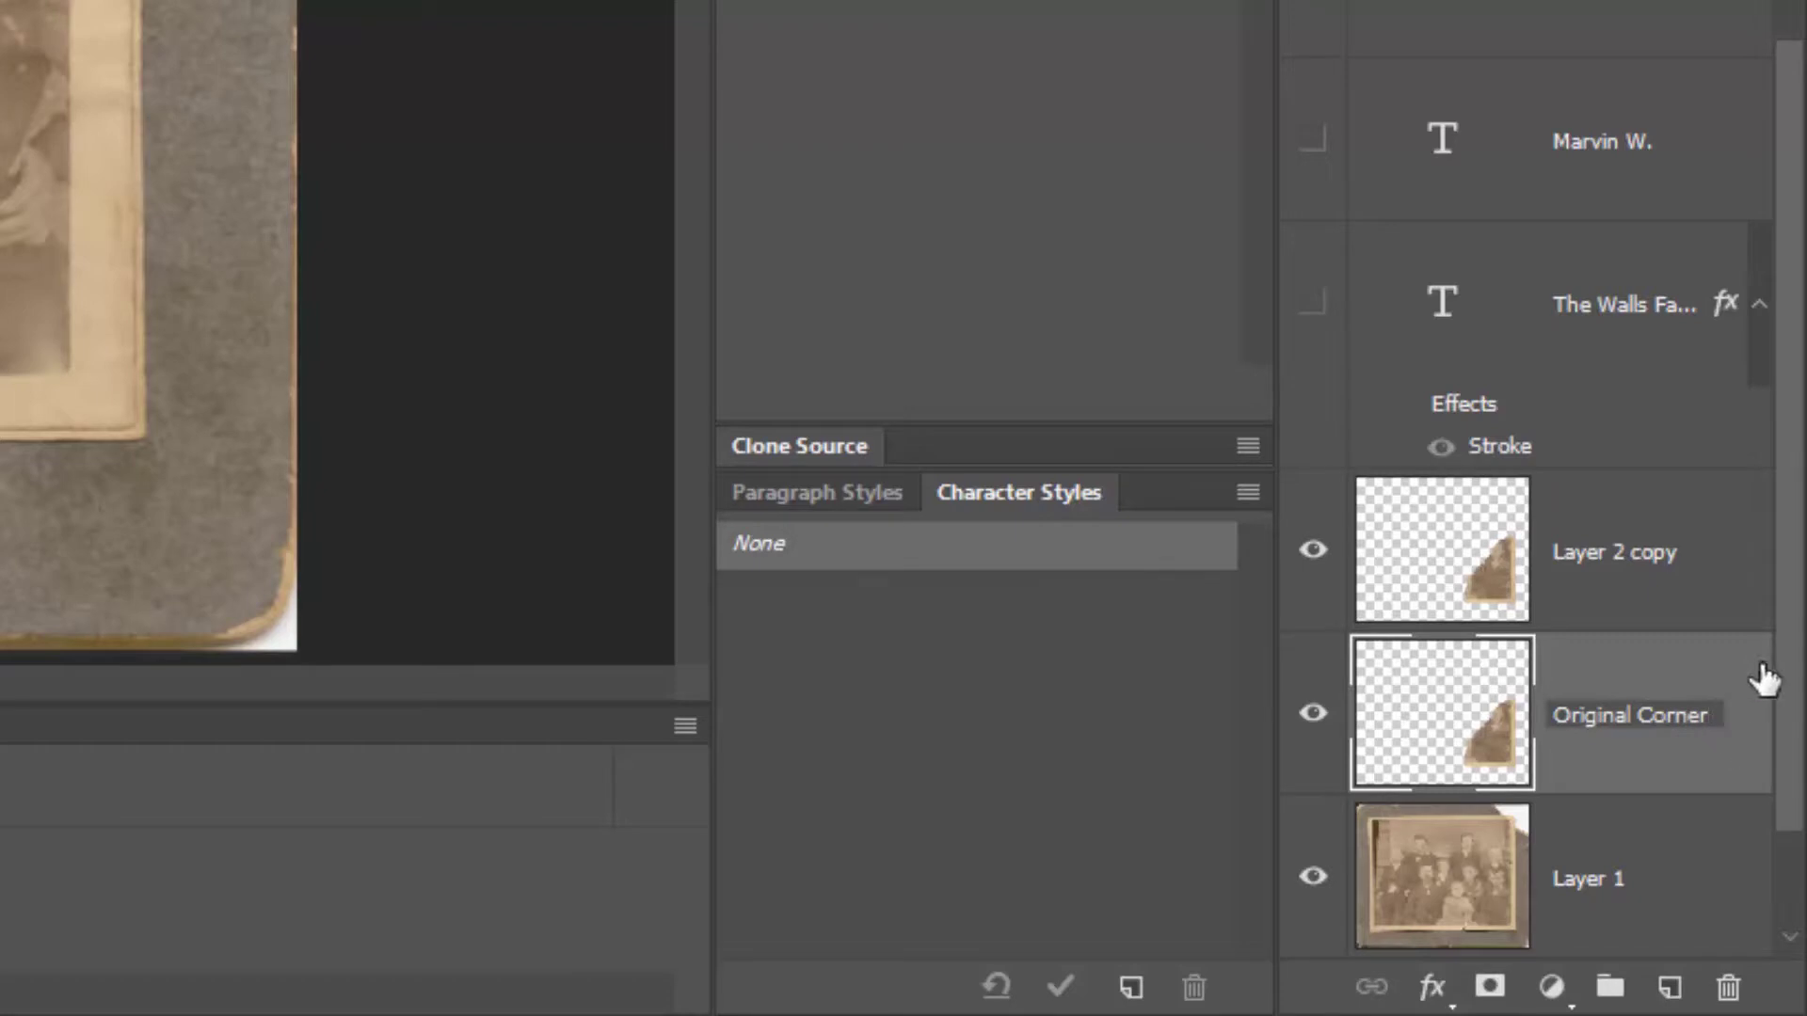
key("Return")
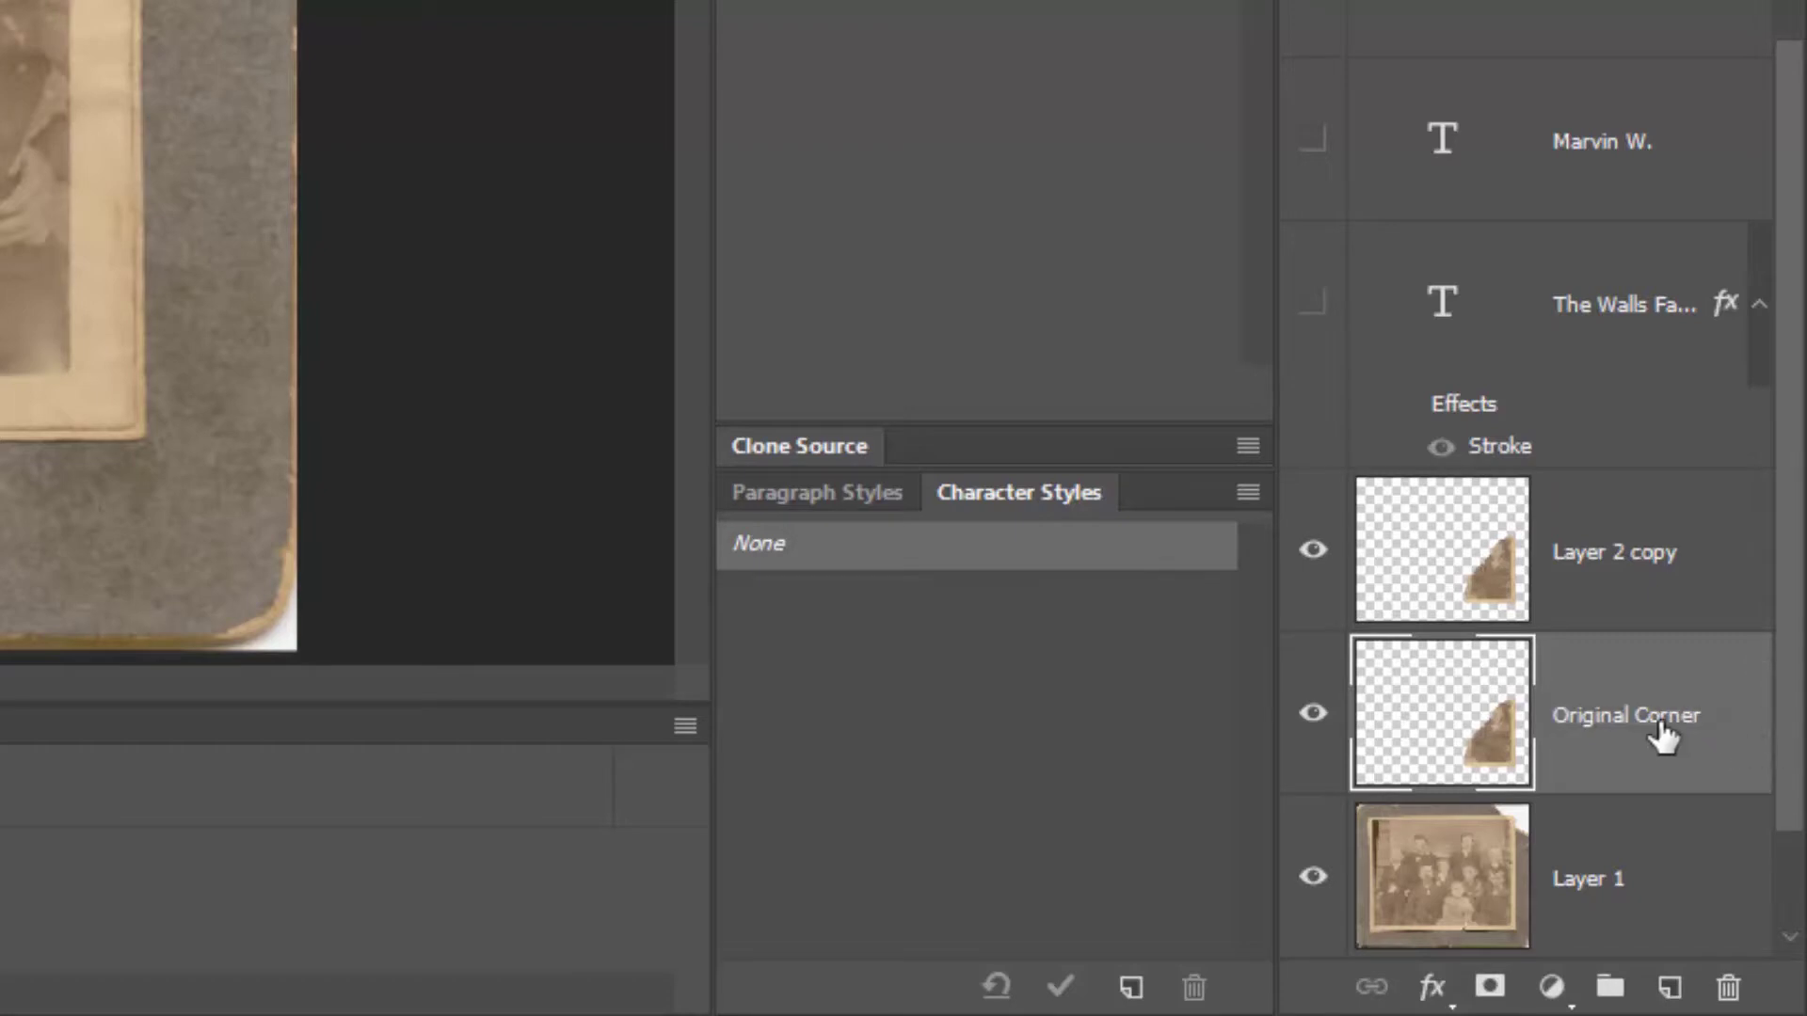
Step: Hide the Original Corner layer and place it below Layer 1, directly above the Background
left_click(1314, 714)
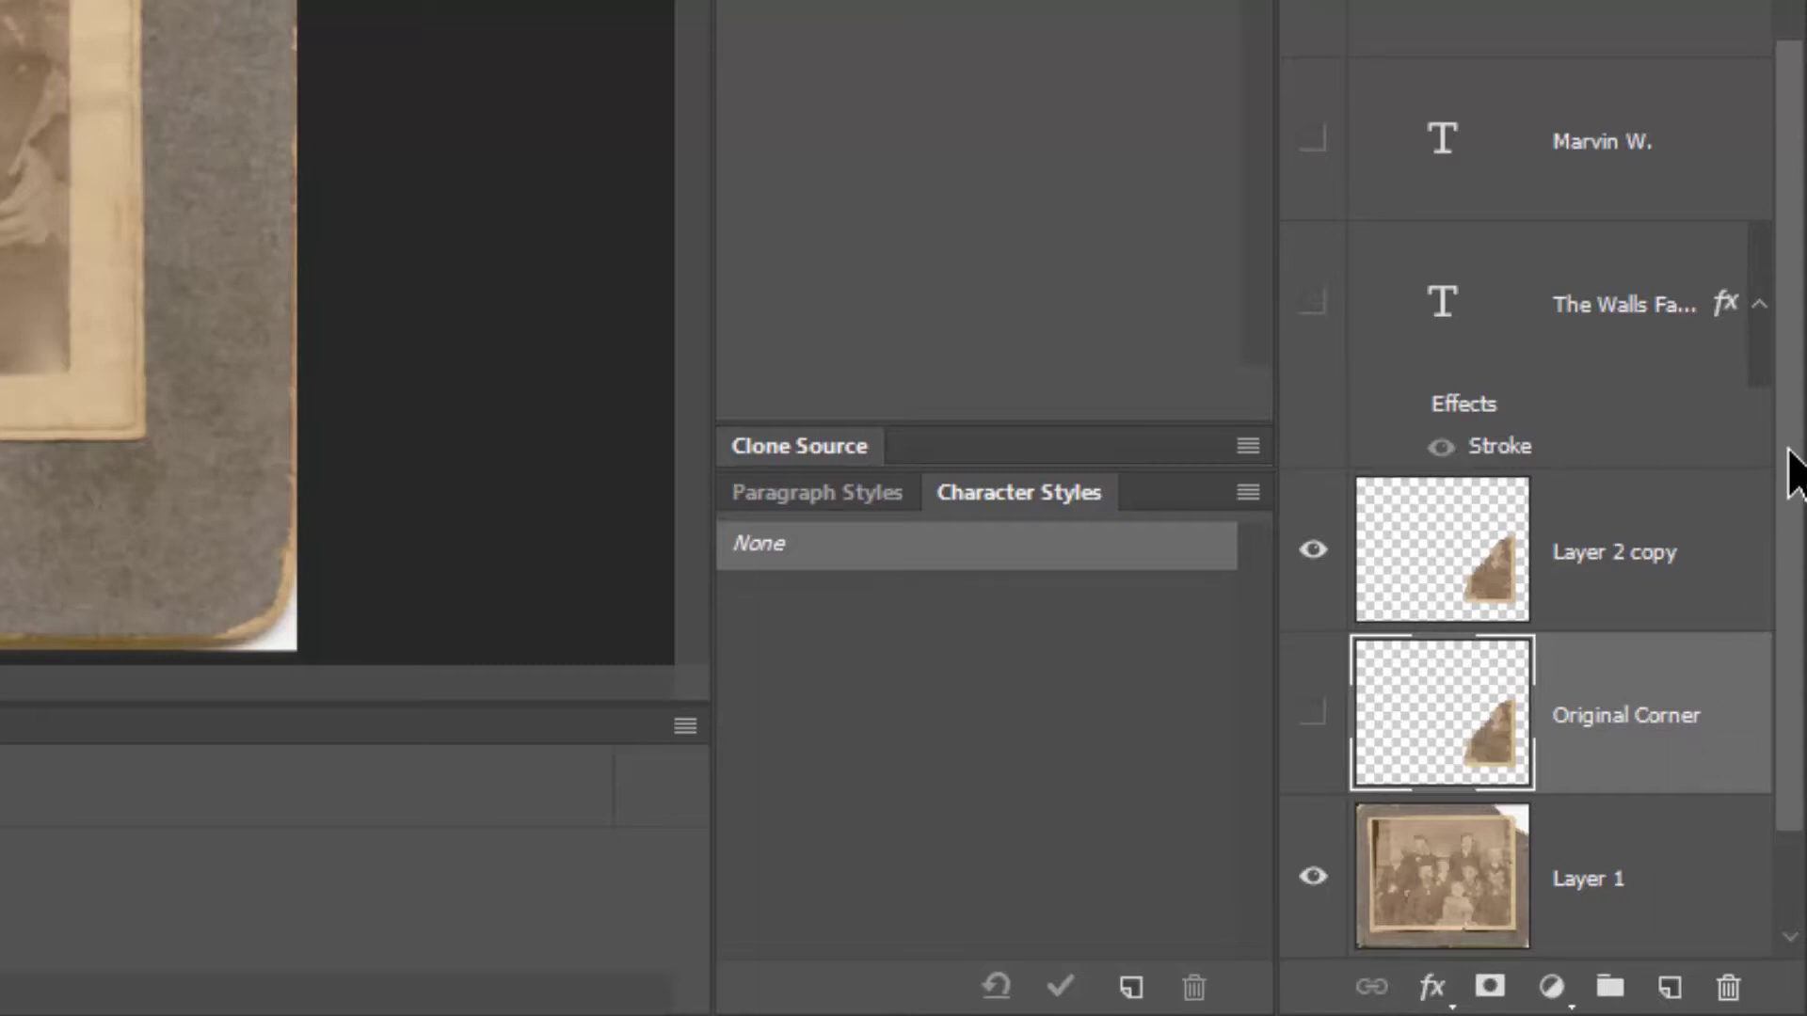
scroll(1793, 462, "down", 3)
left_click_drag(1629, 556, 1487, 786)
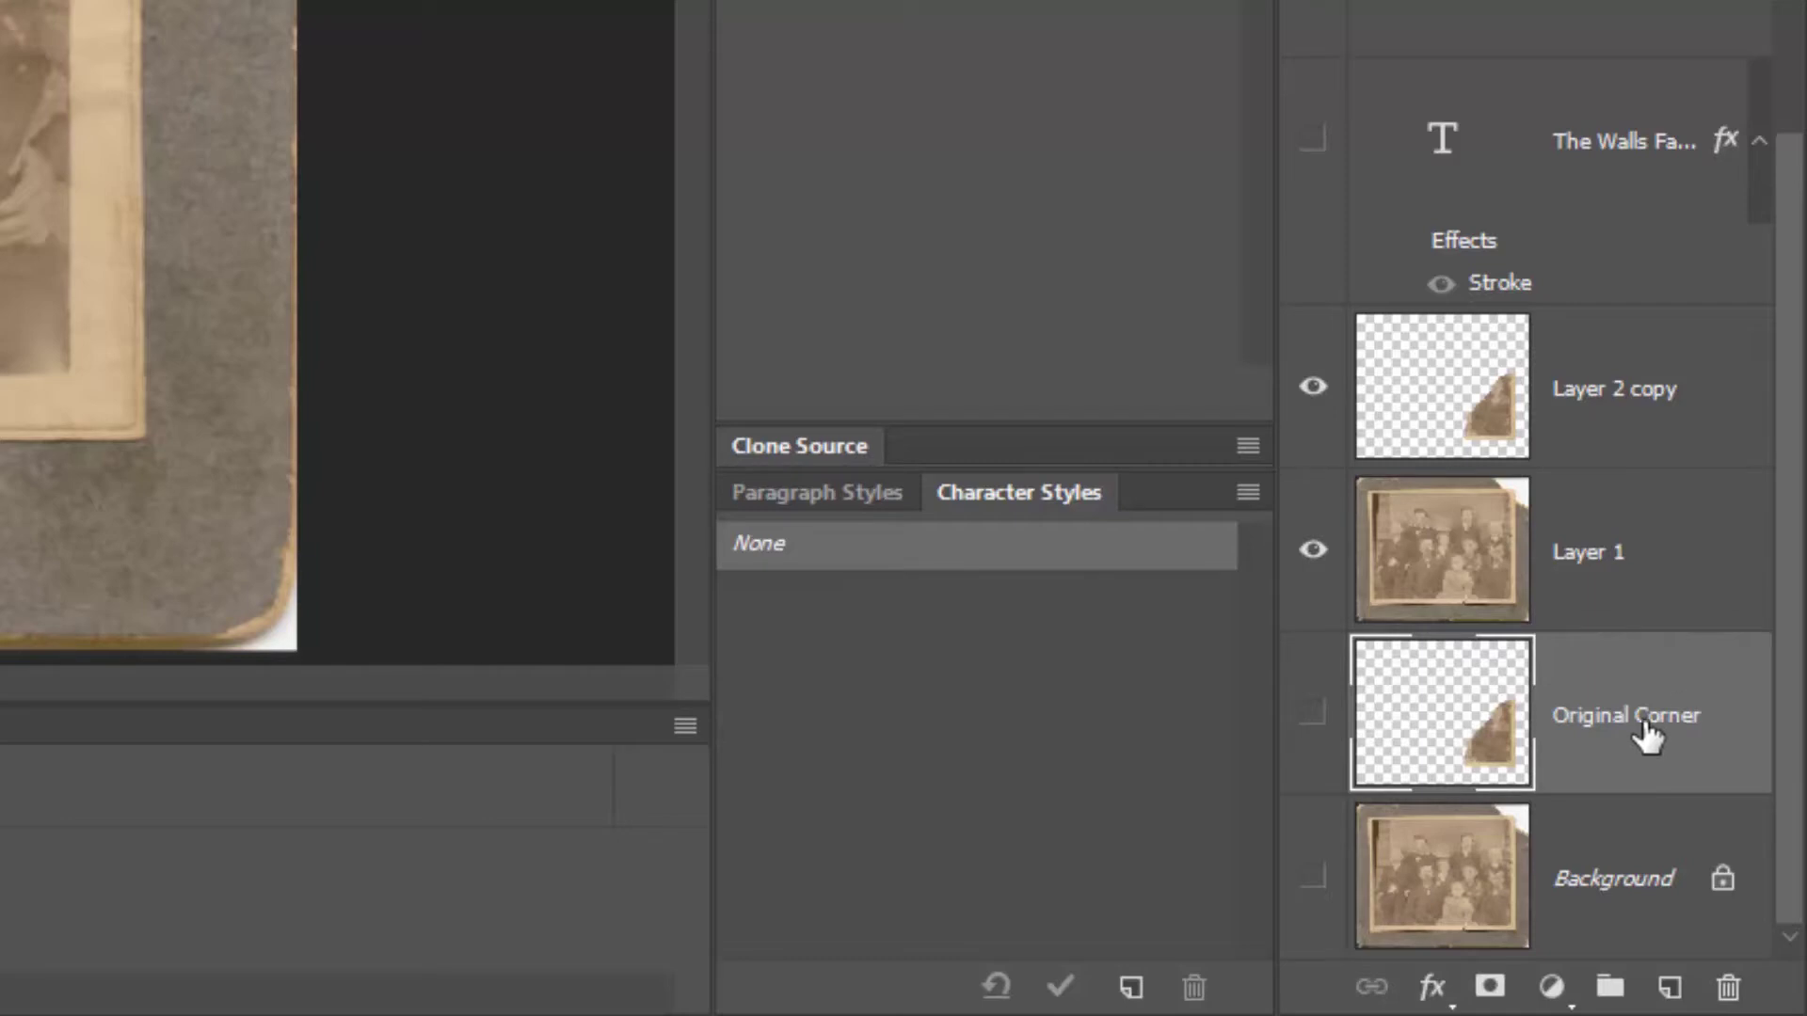
double_click(1605, 400)
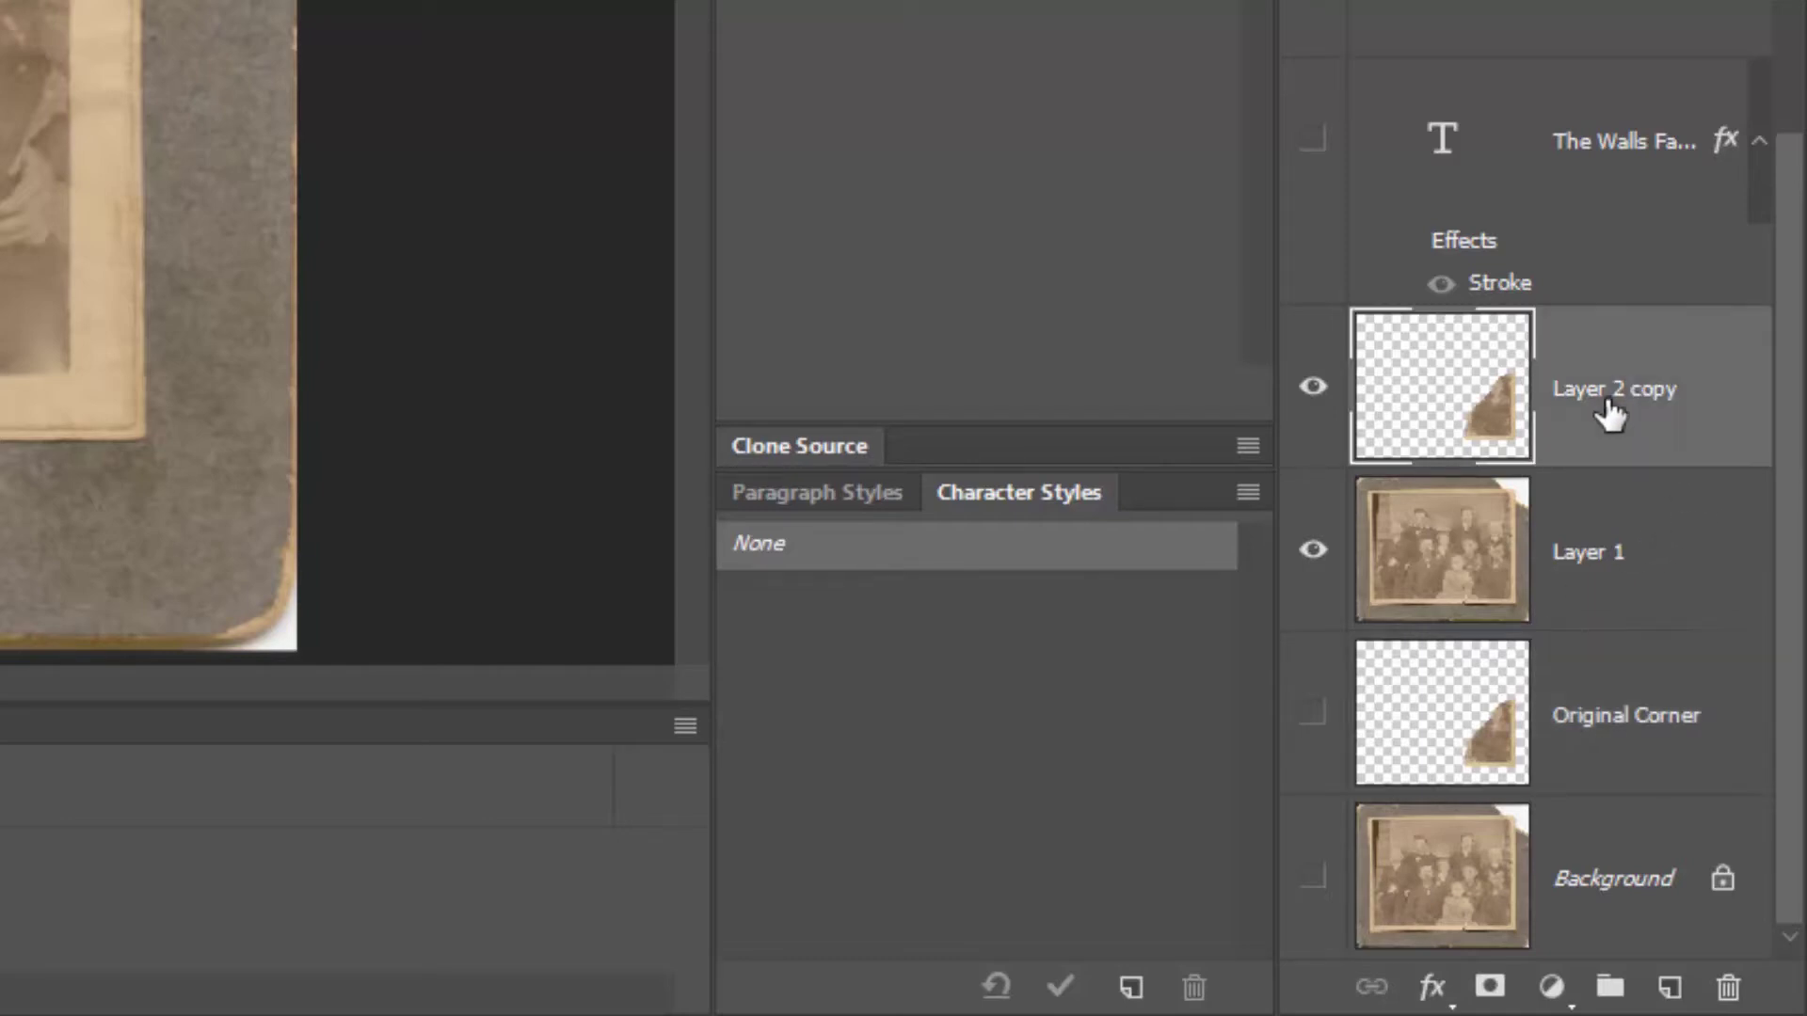
key("Return")
left_click(1636, 593)
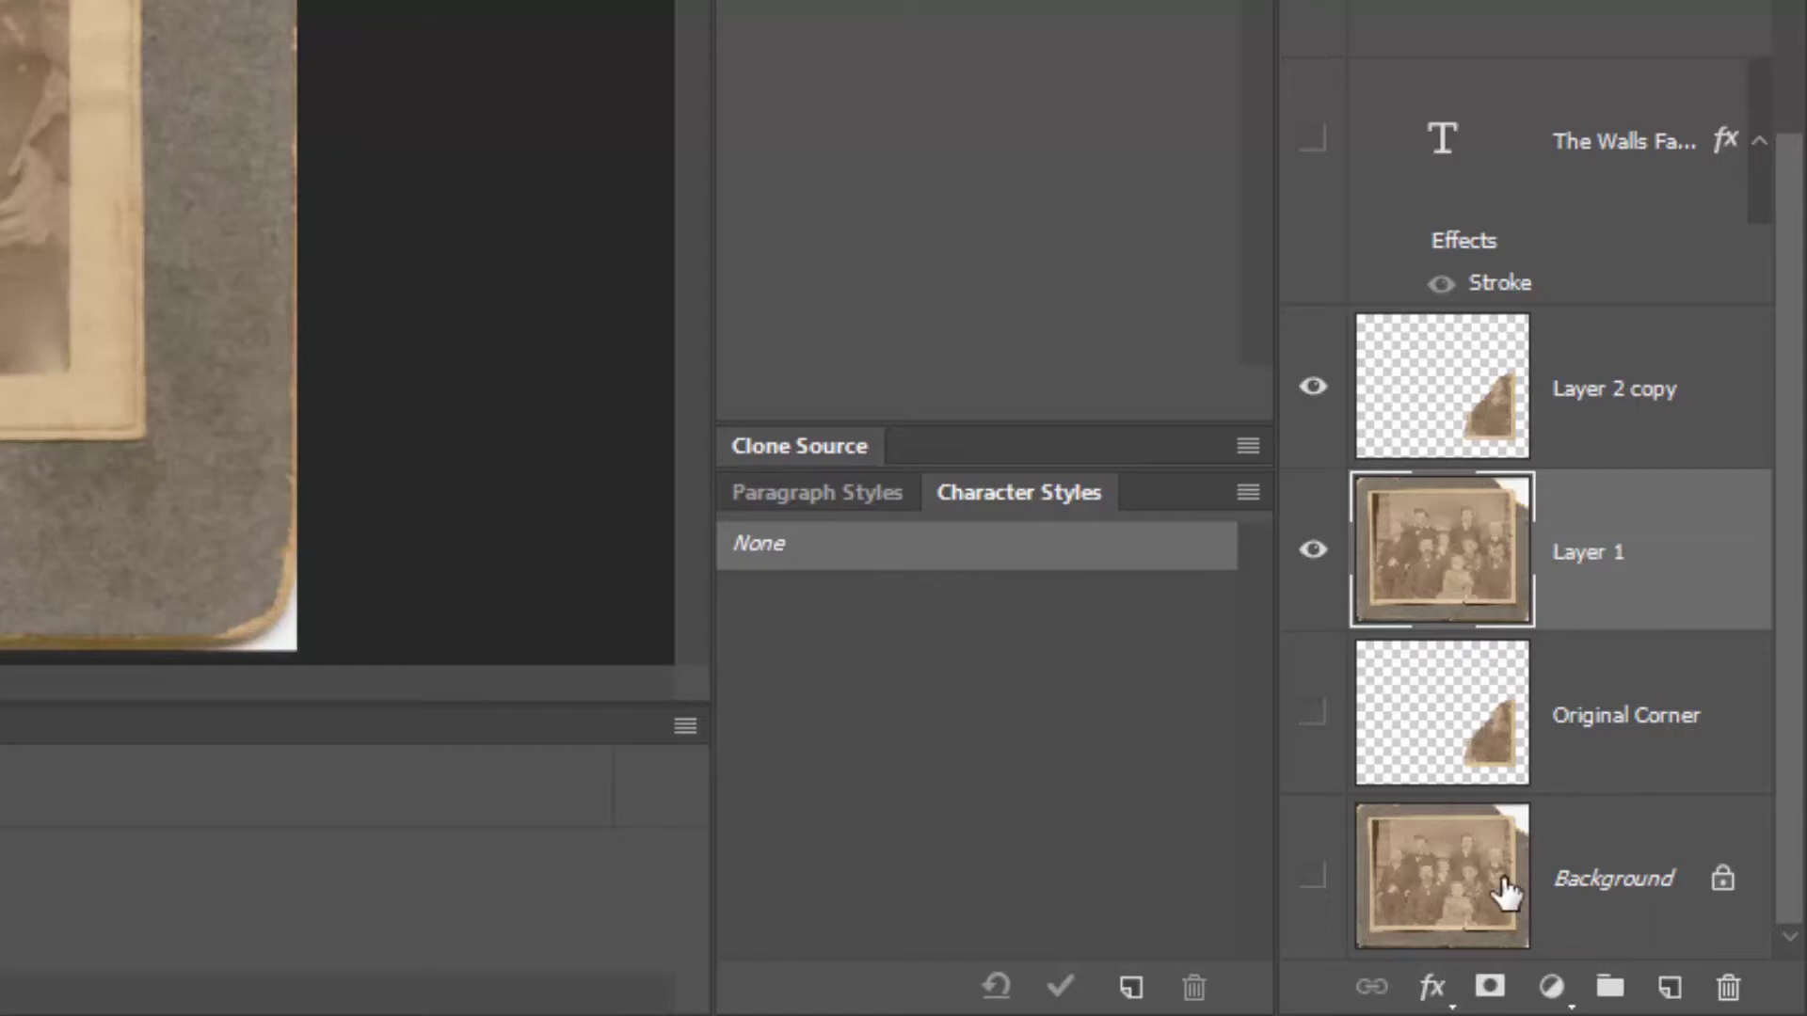
left_click(1661, 878)
left_click(1634, 765)
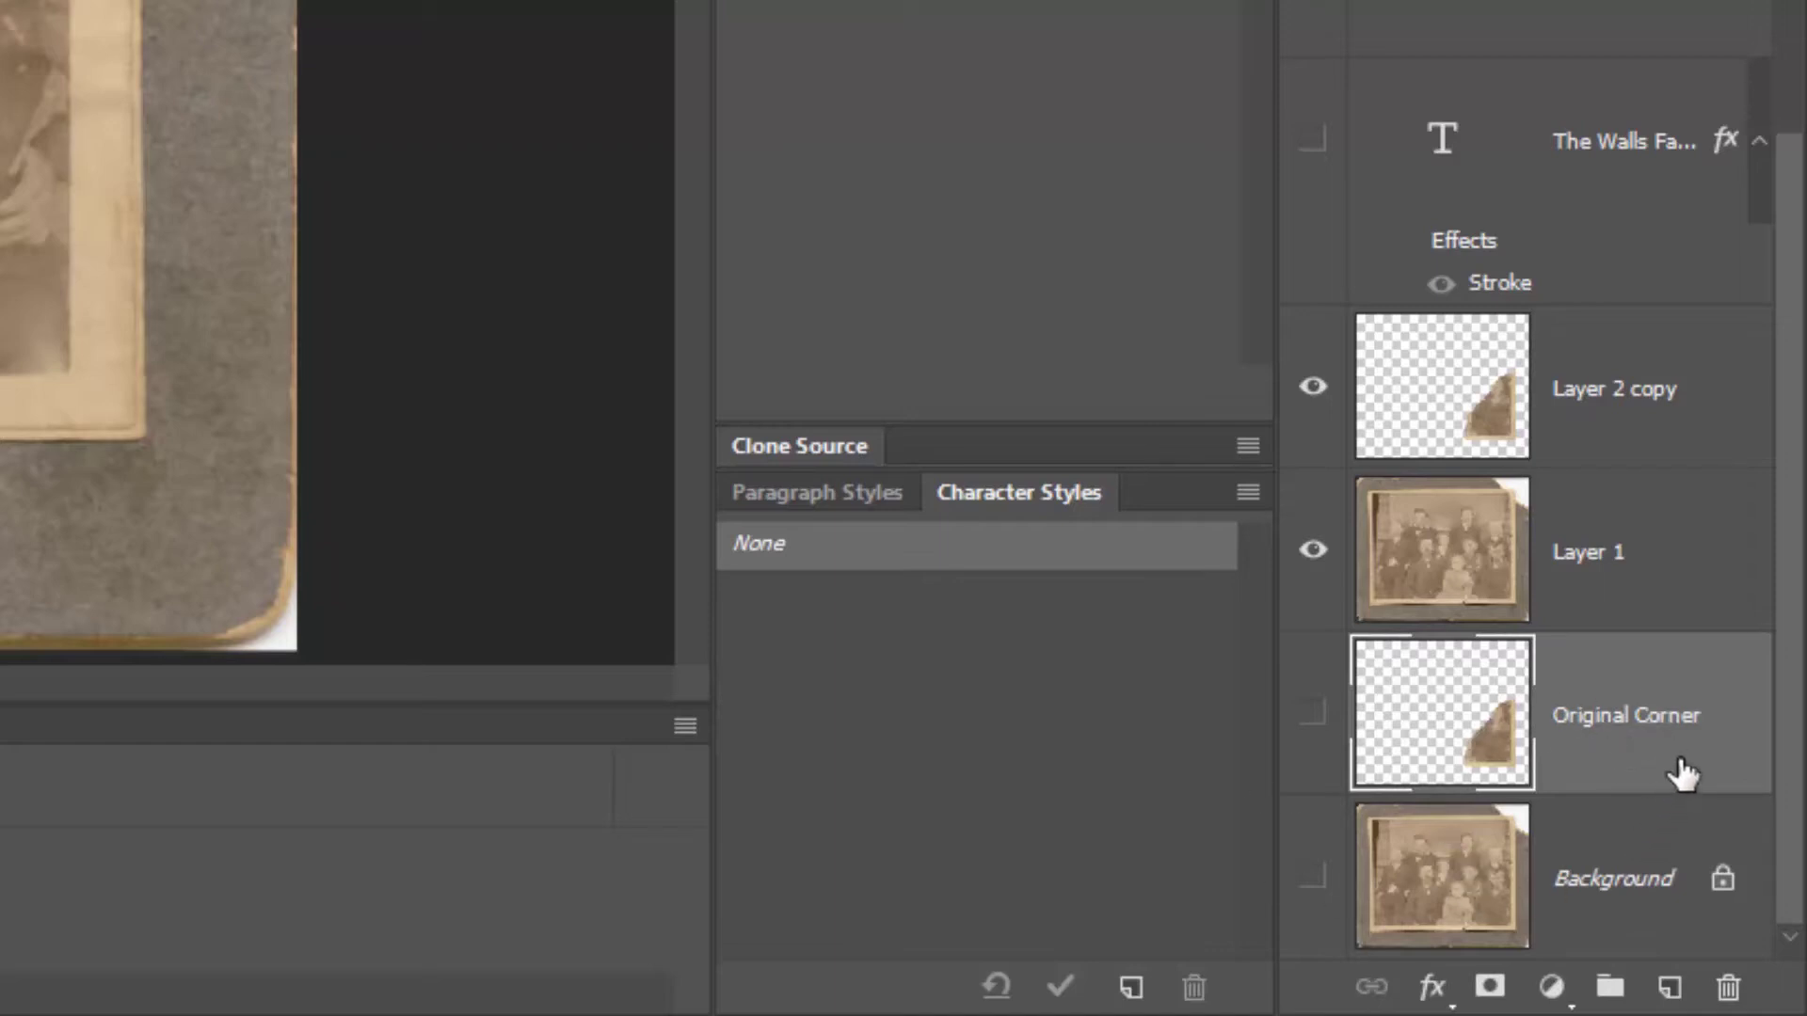
Step: Merge Layer 1 and Layer 2 copy into a single layer
left_click(1682, 570)
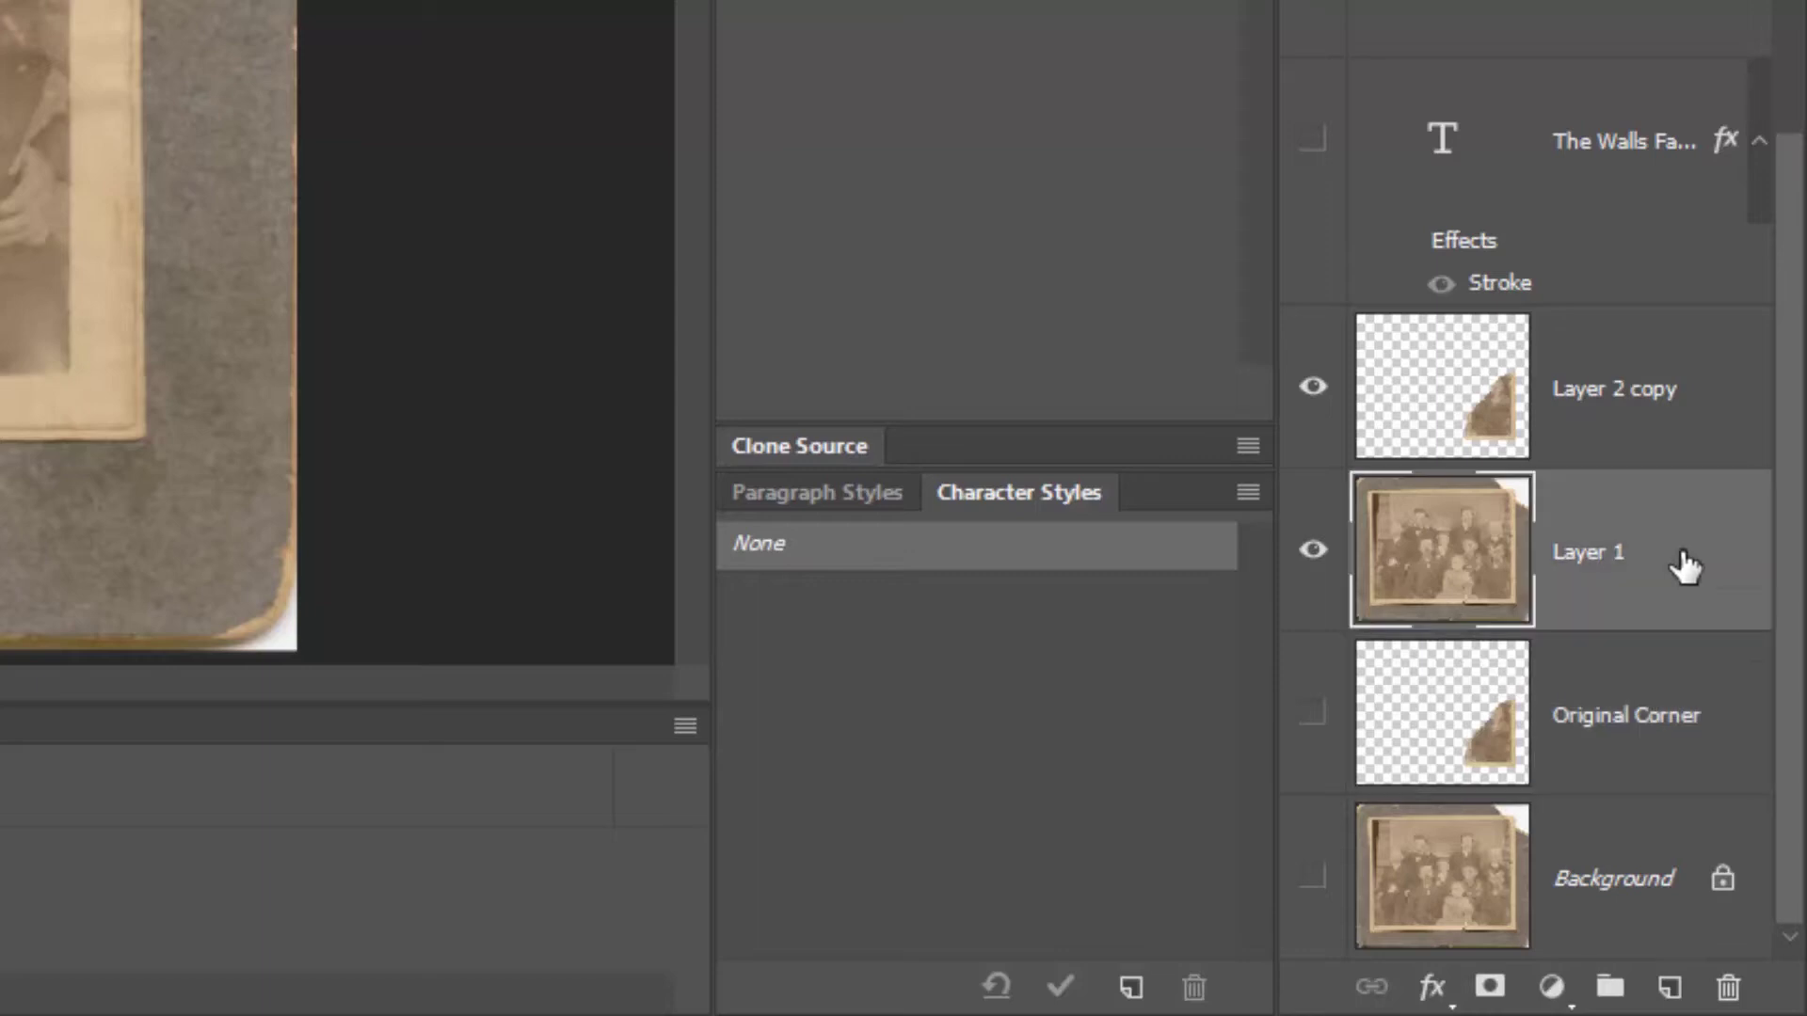
left_click(1682, 414, "shift")
right_click(1682, 414)
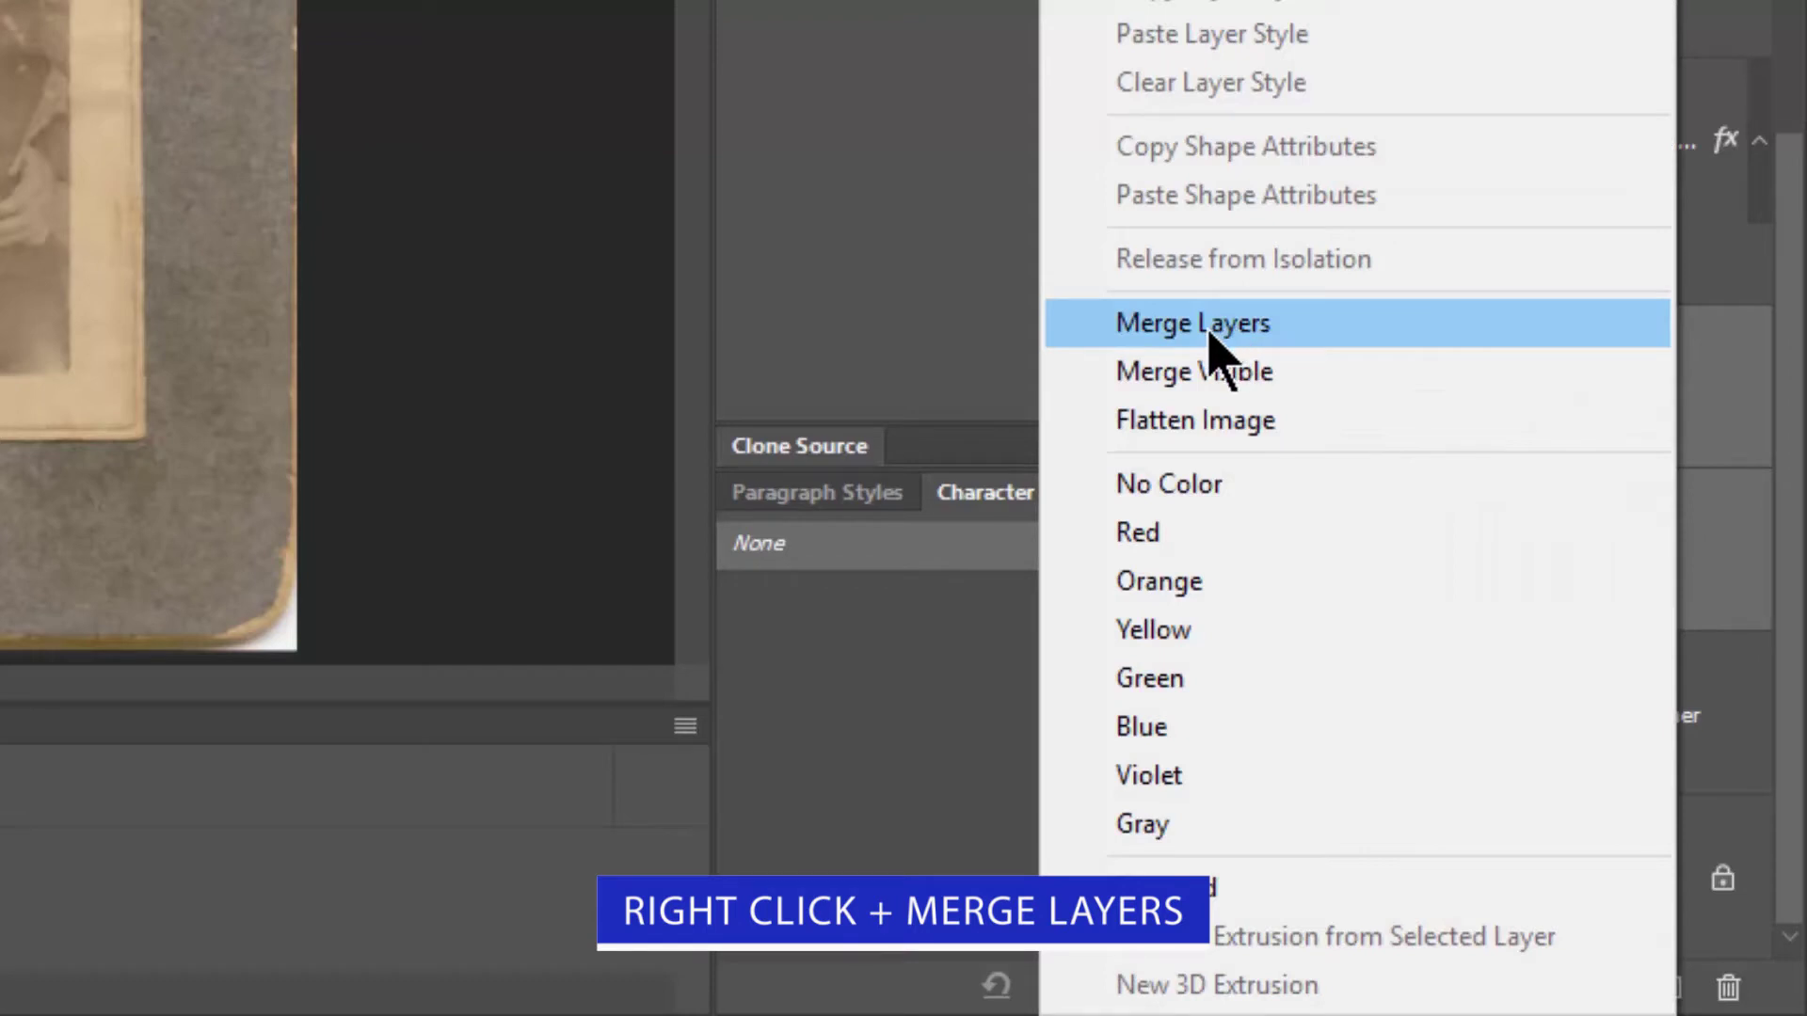
left_click(1209, 324)
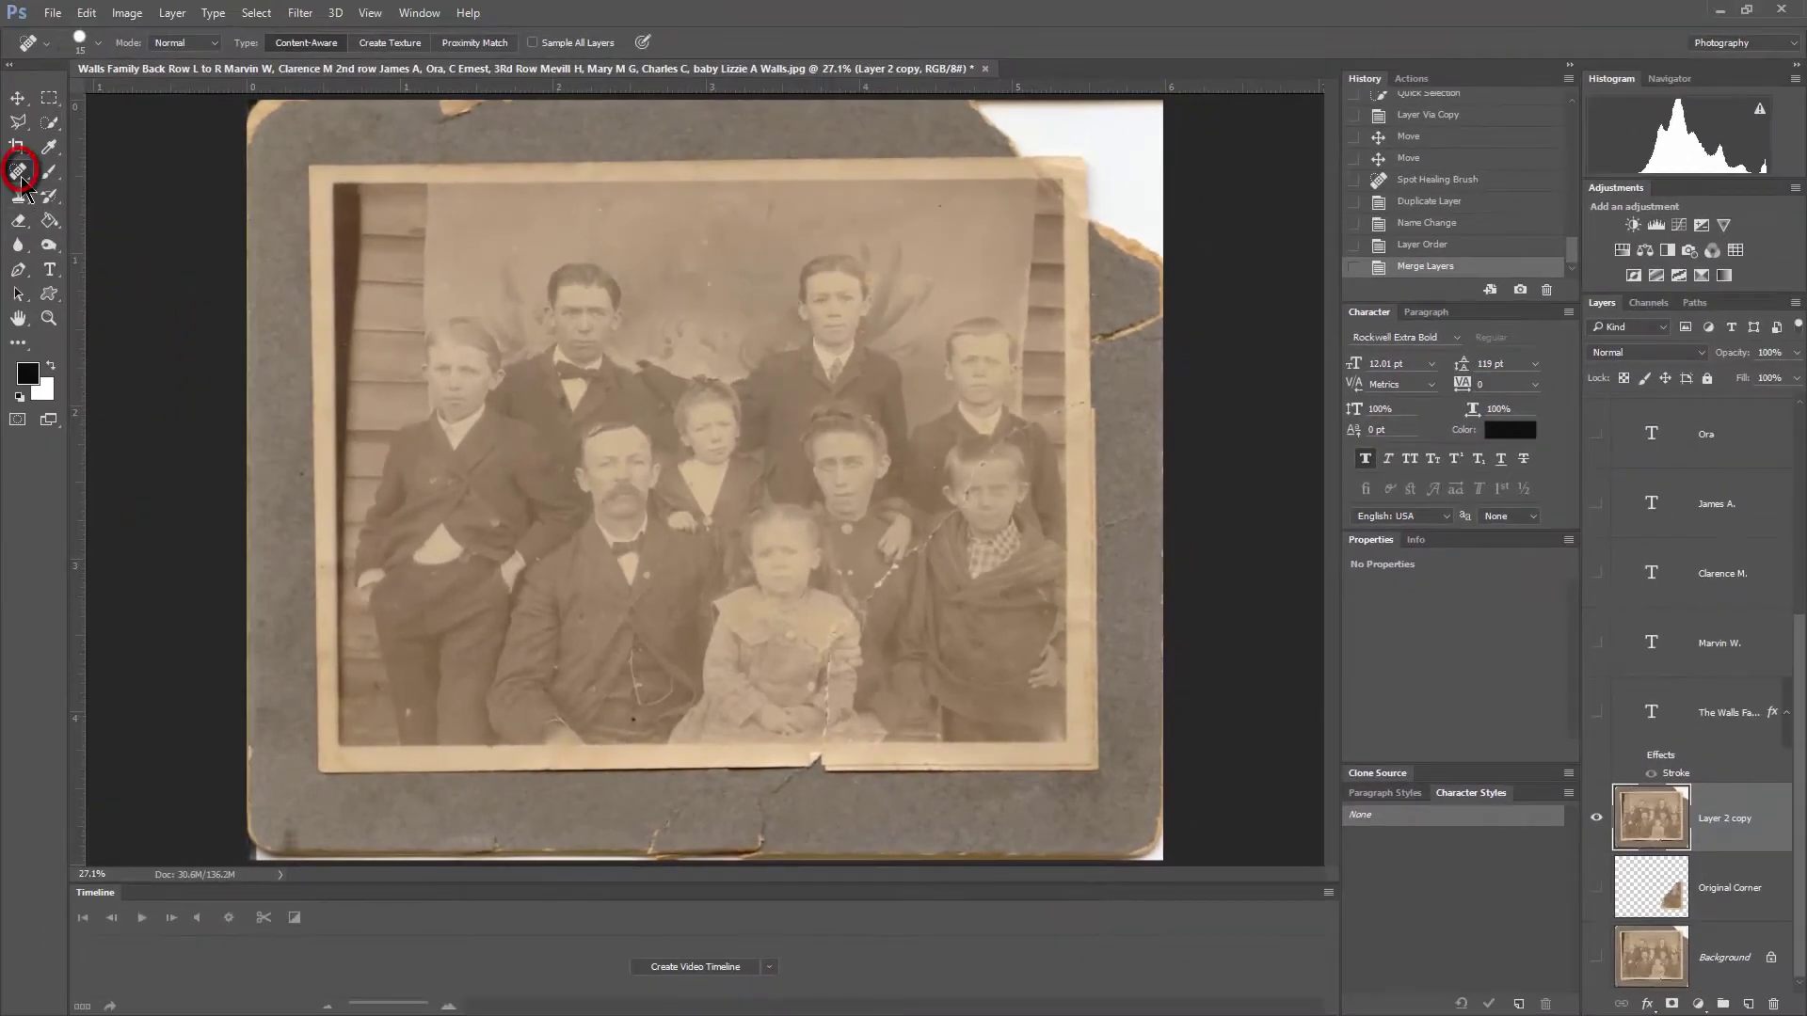
Step: Choose the Spot Healing Brush Tool from the group of healing tools
right_click(21, 177)
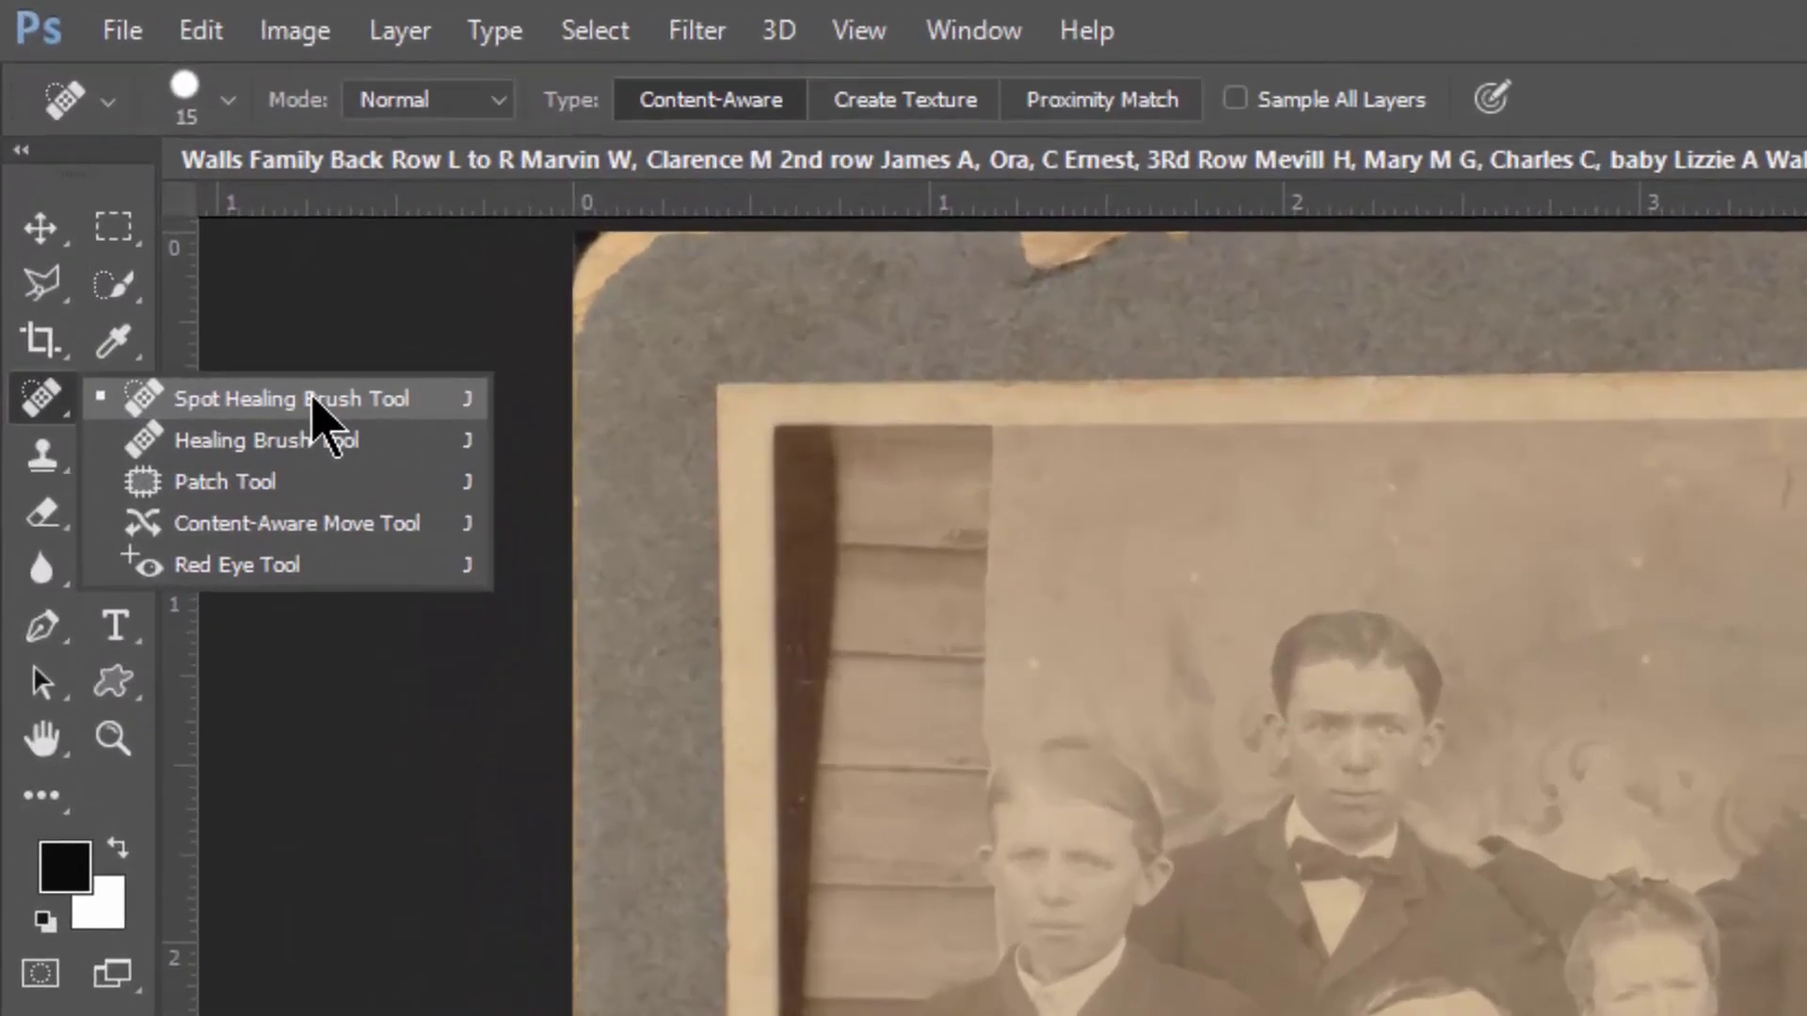